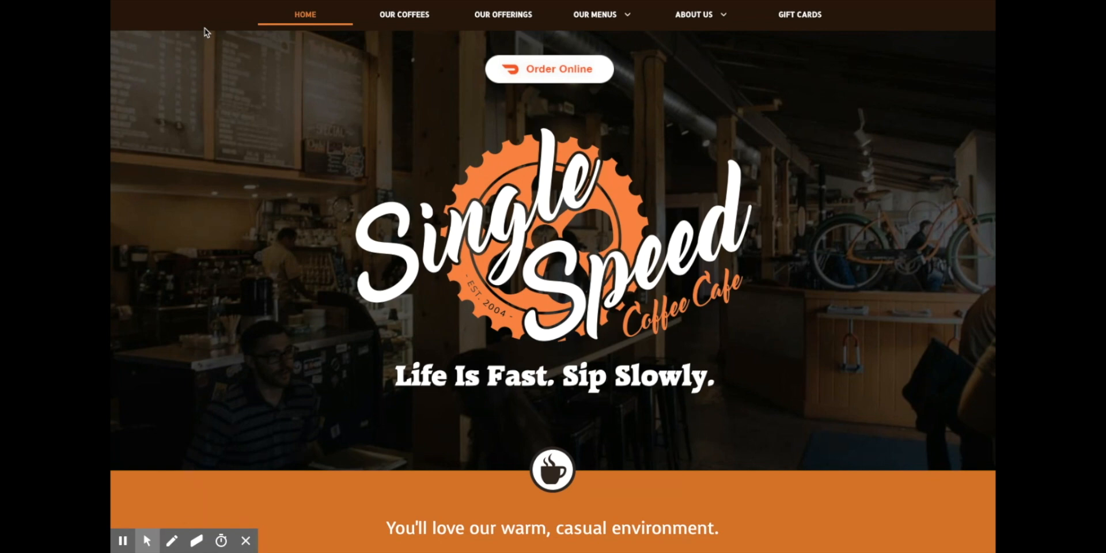
- Take the browser window showing the Single Speed Coffee Cafe website out of full-screen mode
{"action": "left_click", "coordinate": [246, 541]}
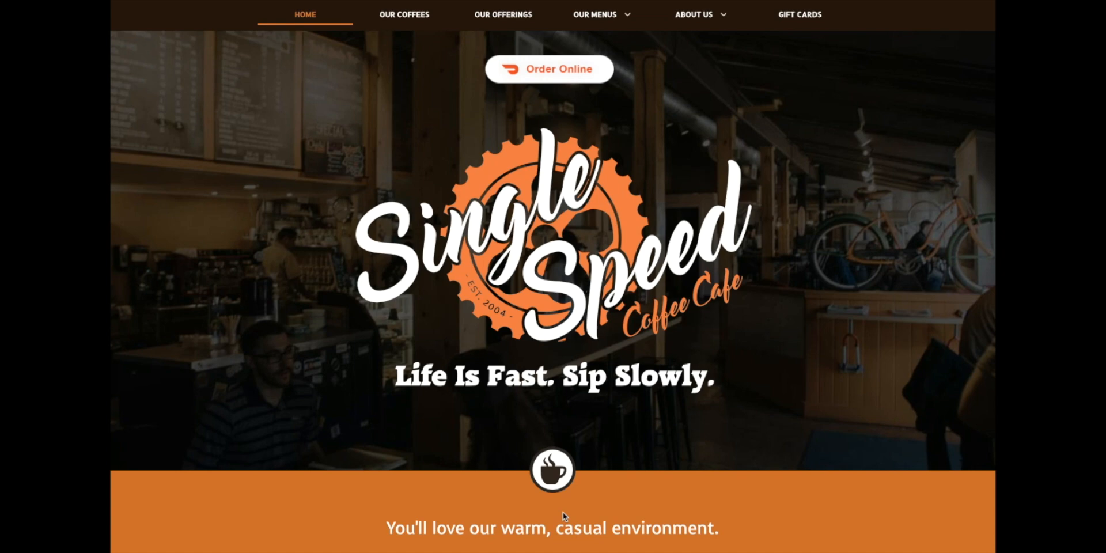
{"action": "mouse_move", "coordinate": [282, 2]}
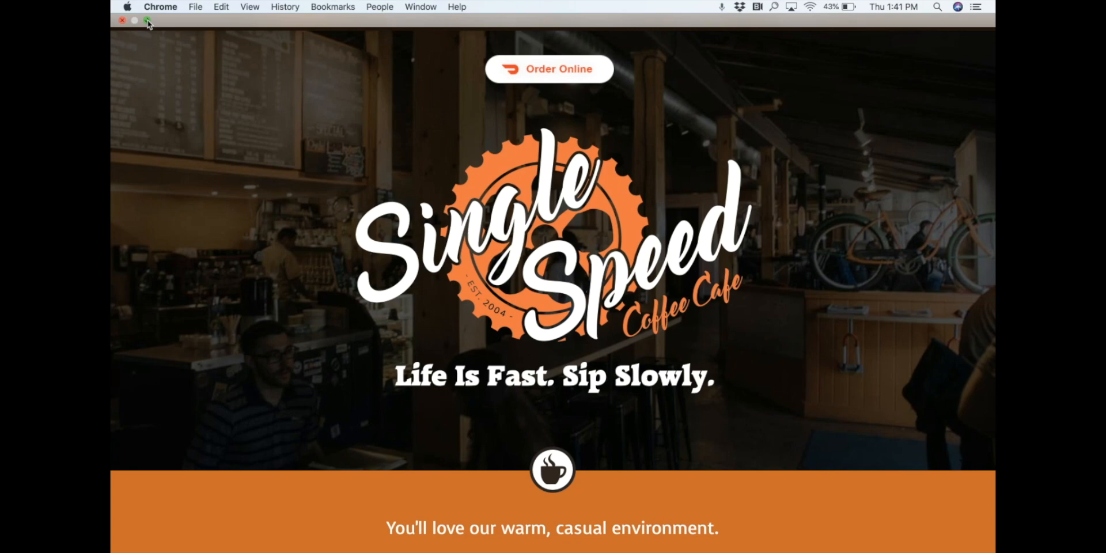
{"action": "left_click", "coordinate": [148, 23]}
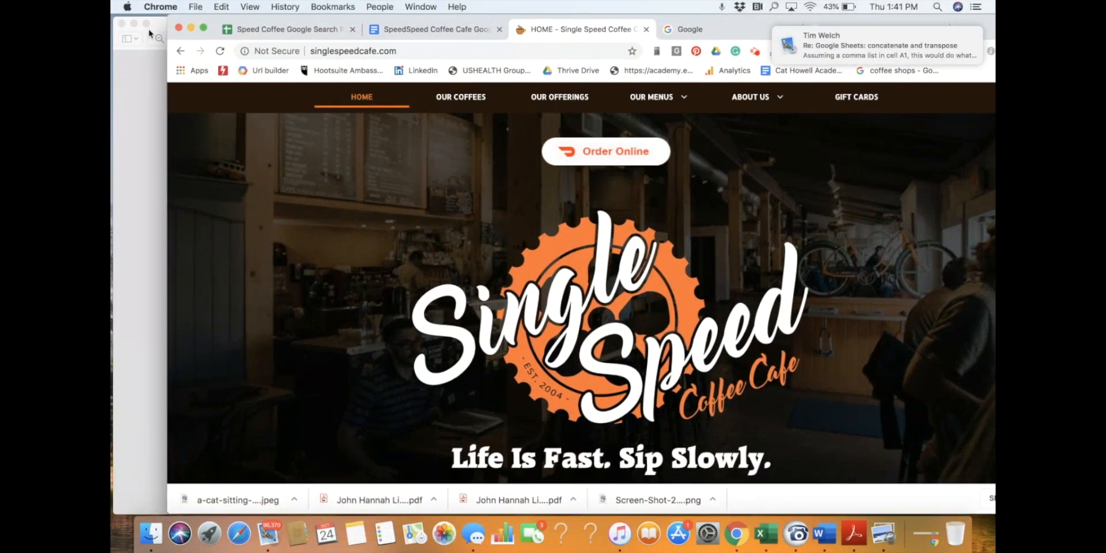
- Close the coffee cat screenshot in Preview and widen the browser window across the desktop
{"action": "left_click", "coordinate": [163, 28]}
{"action": "left_click", "coordinate": [147, 23]}
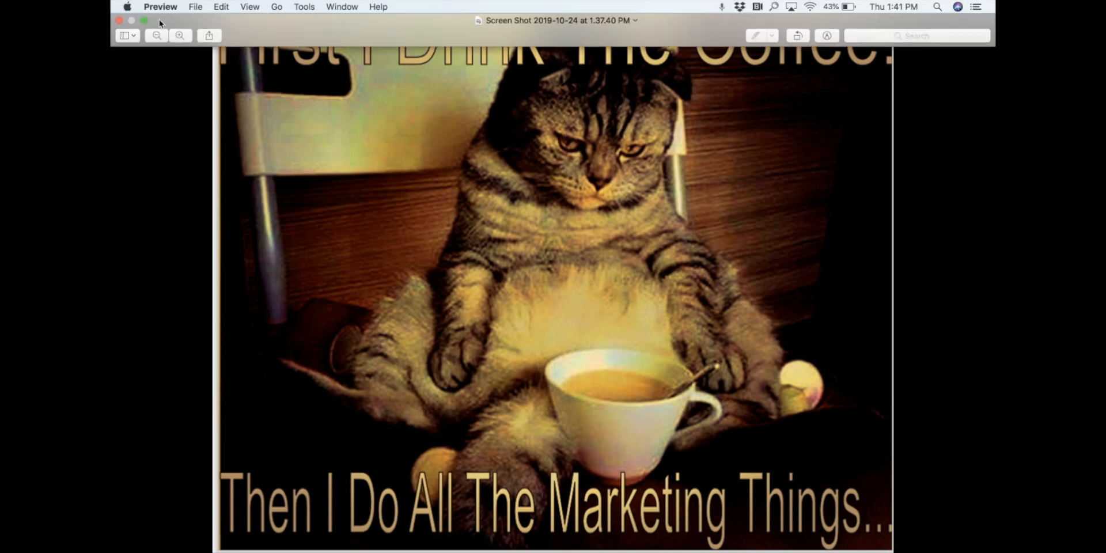
{"action": "left_click", "coordinate": [147, 25]}
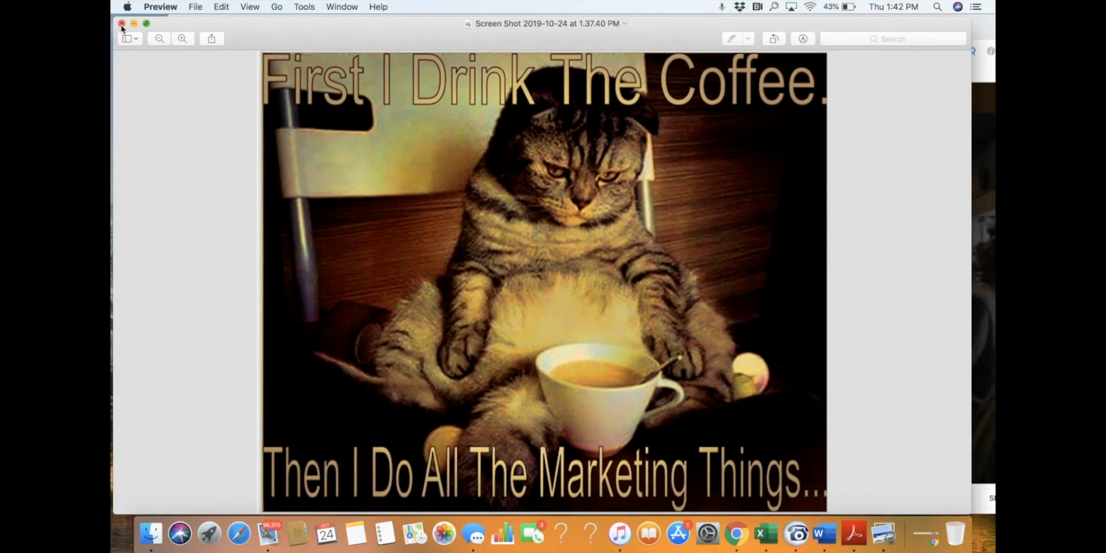
{"action": "left_click", "coordinate": [121, 24]}
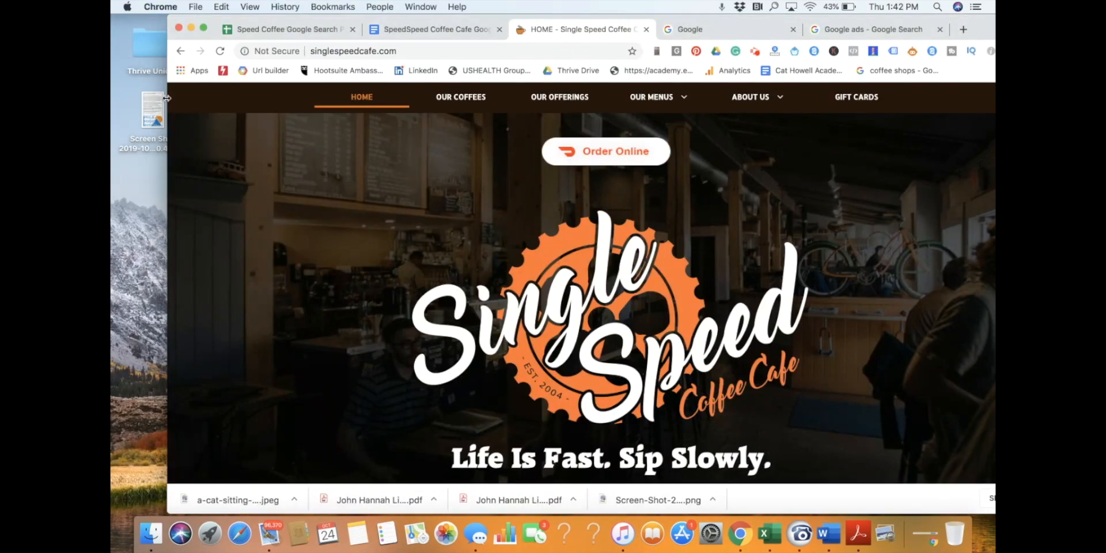
{"action": "left_click_drag", "start_coordinate": [167, 98], "coordinate": [113, 84]}
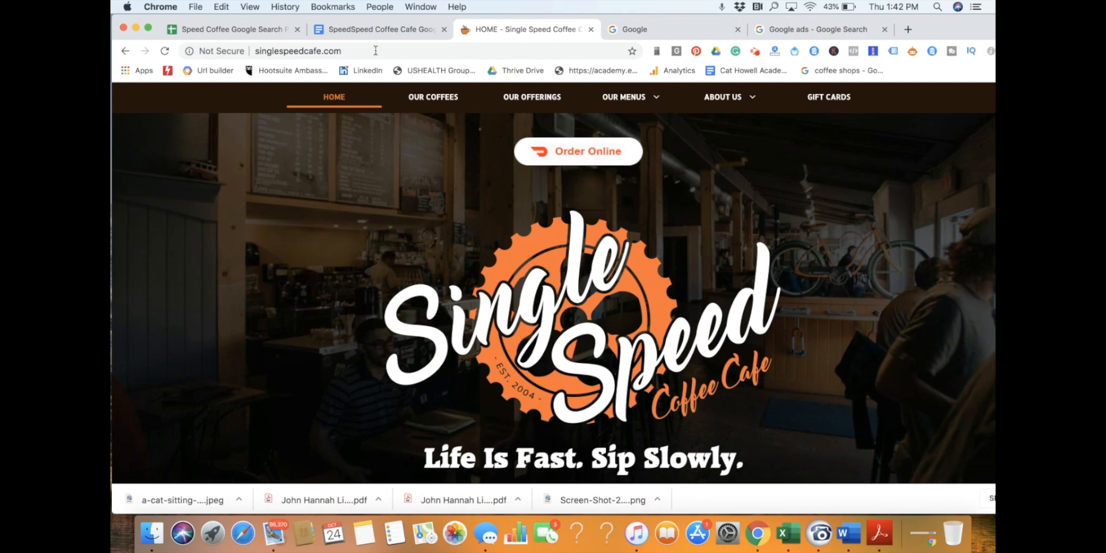
- Open the Google Ads site from the existing search results and go to its sign-in
{"action": "left_click", "coordinate": [785, 32]}
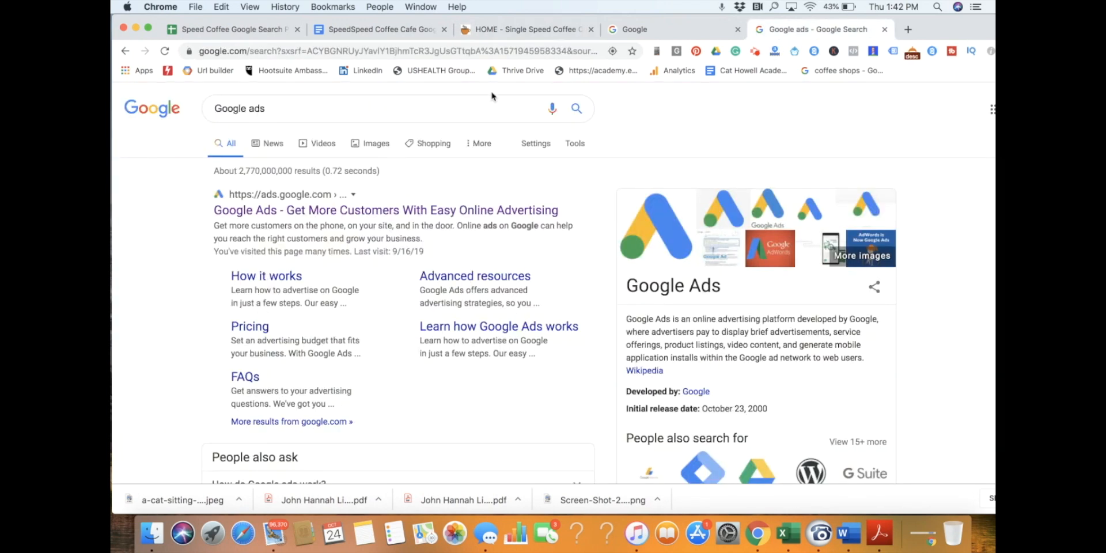
{"action": "left_click", "coordinate": [370, 216]}
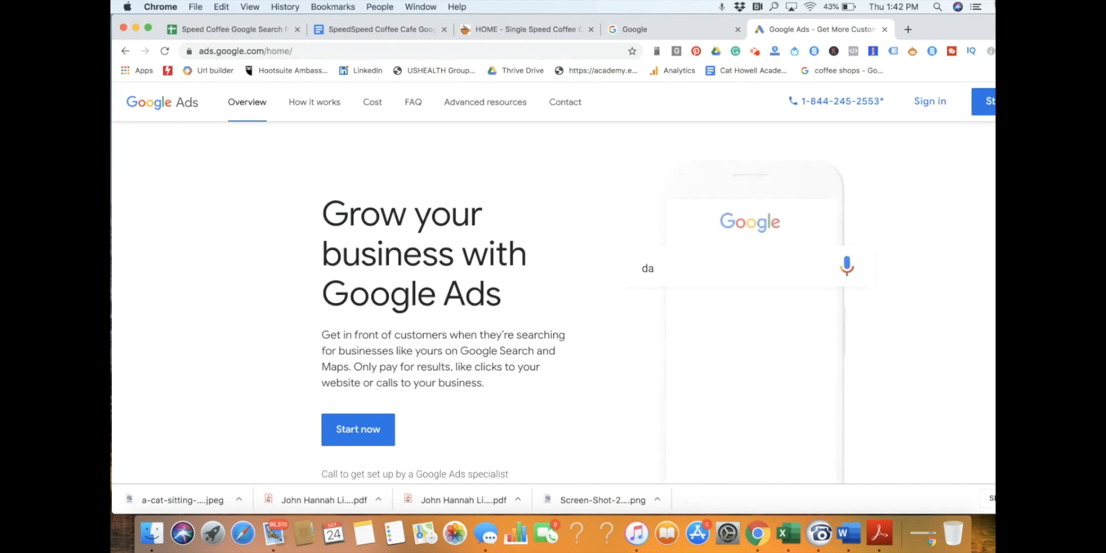
{"action": "left_click", "coordinate": [937, 109]}
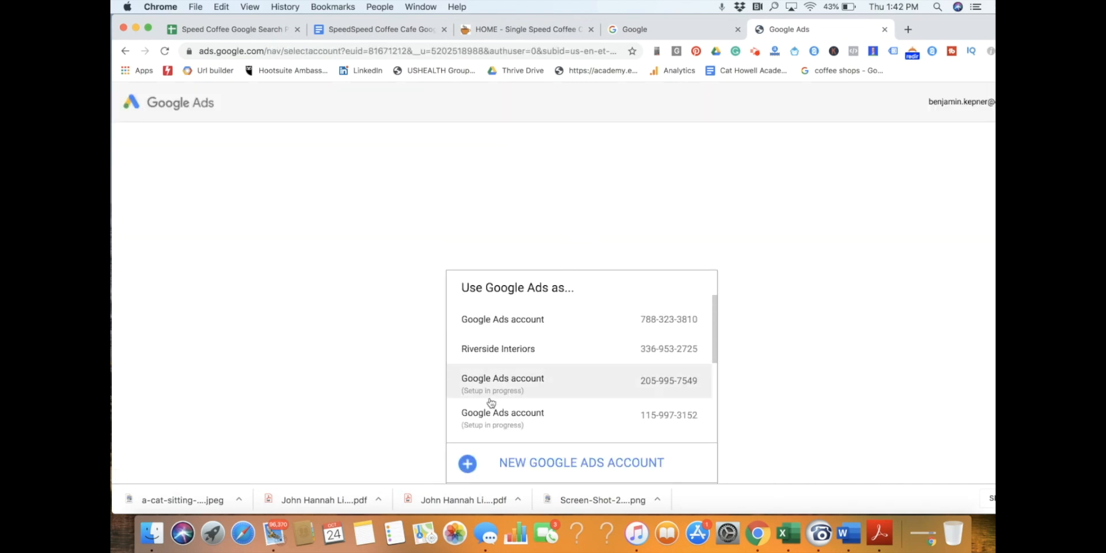
- Switch to the other Google account and open the Thrive Union Life Inc. Google Ads account
{"action": "scroll", "coordinate": [748, 407], "scroll_direction": "down", "scroll_amount": 2}
{"action": "left_click", "coordinate": [538, 460]}
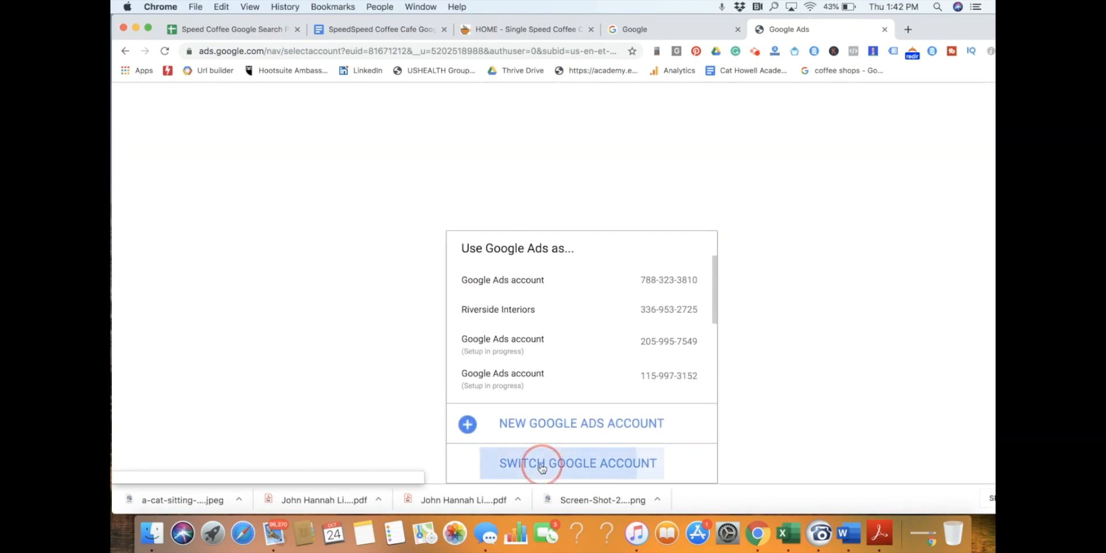
{"action": "left_click", "coordinate": [526, 275]}
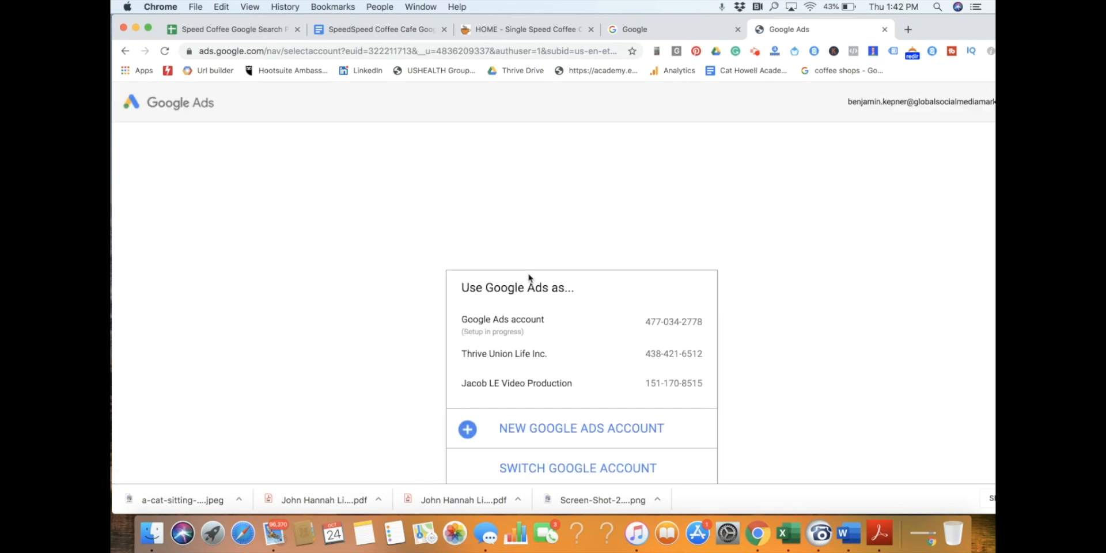
{"action": "left_click", "coordinate": [513, 365]}
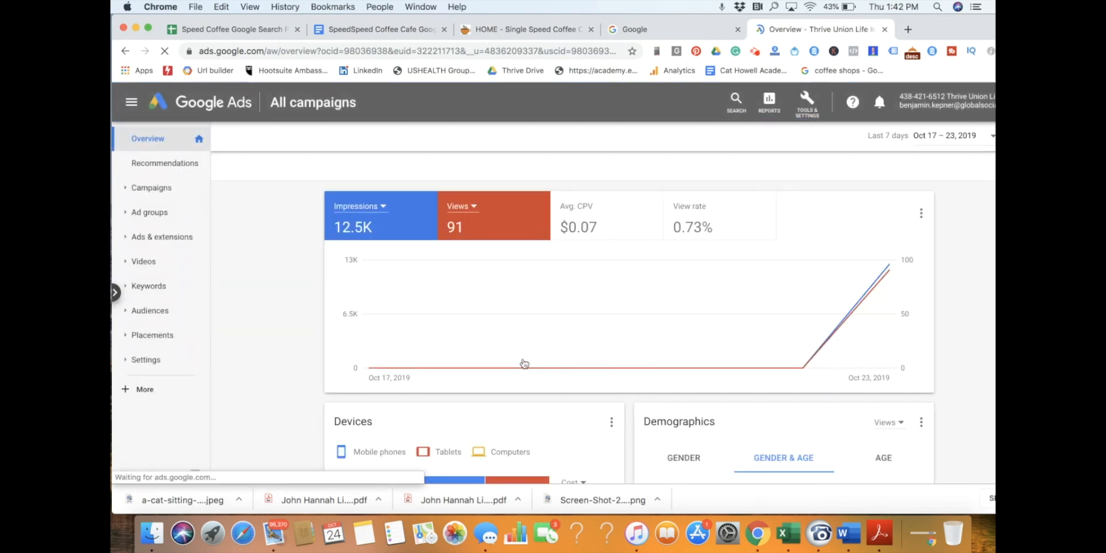
- Open Keyword Planner in Google Ads and dismiss the notification
{"action": "left_click", "coordinate": [807, 105]}
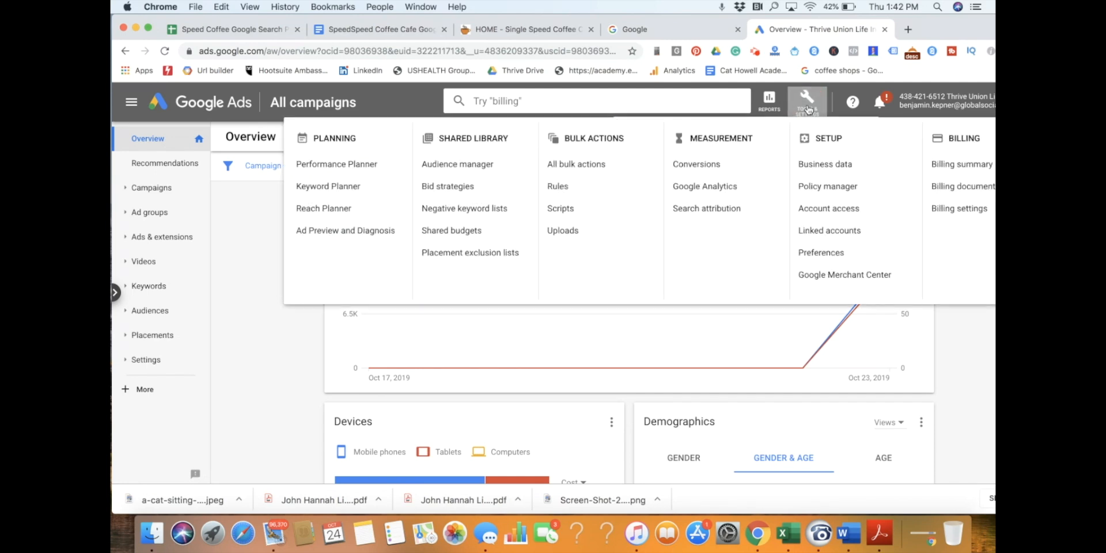
{"action": "left_click", "coordinate": [325, 188]}
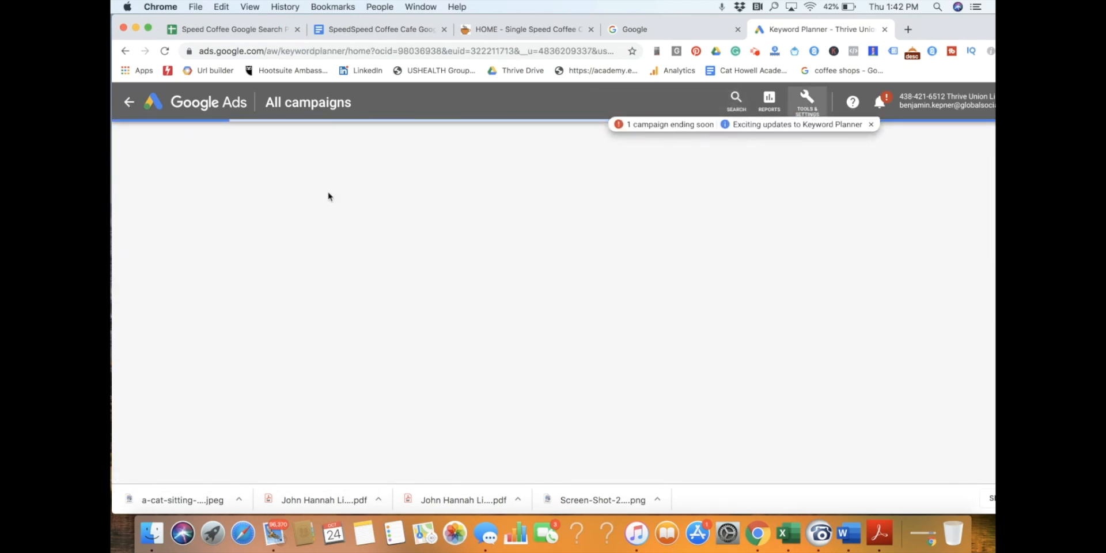
{"action": "left_click", "coordinate": [870, 124]}
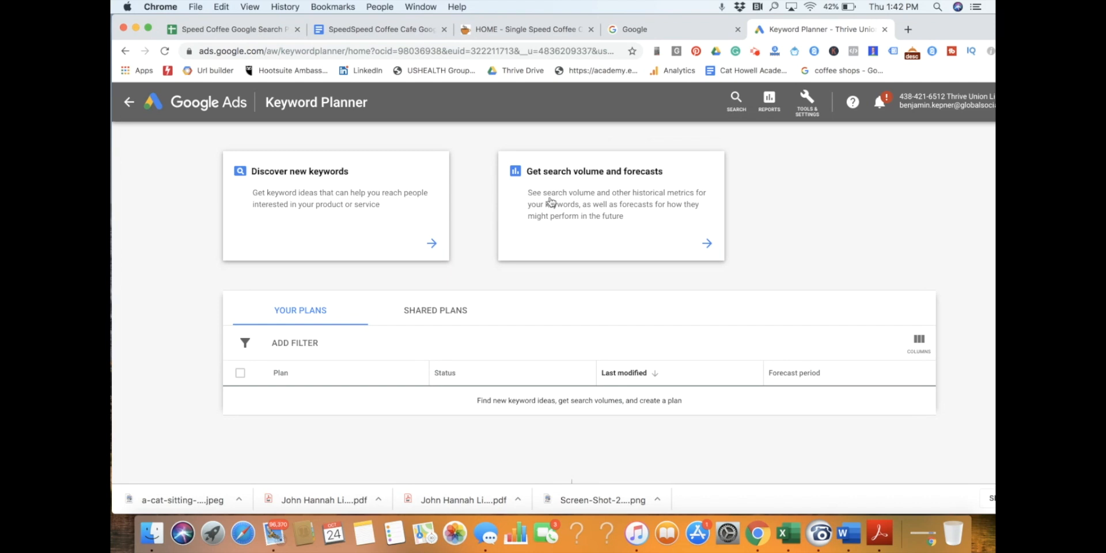
- Examine the keyword recommendations, coffee shop and coffee roasters sheets in the Speed Coffee Google Search Patterns spreadsheet and browse the remaining sheets
{"action": "left_click", "coordinate": [260, 30]}
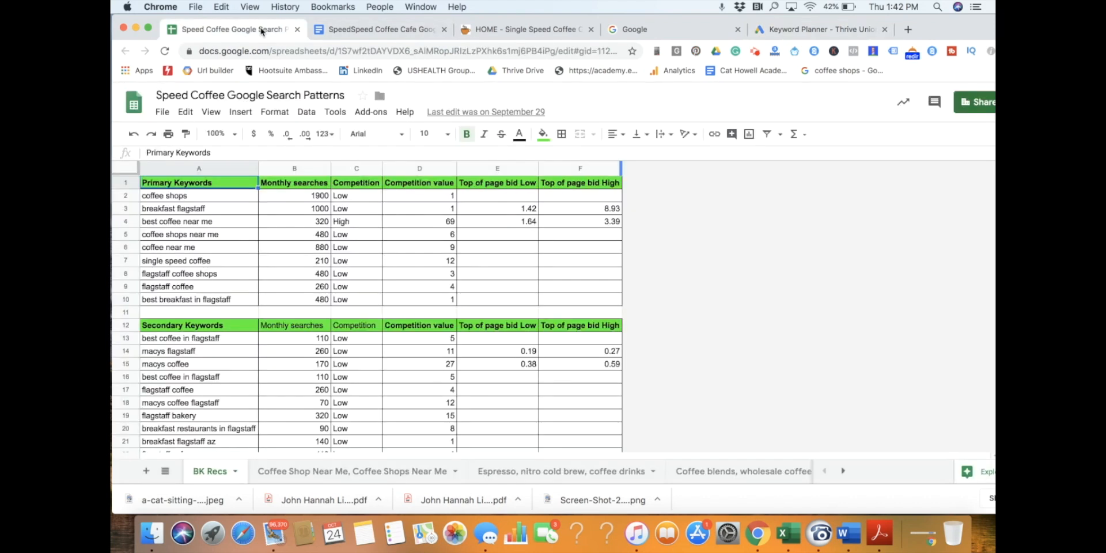
{"action": "left_click", "coordinate": [344, 471]}
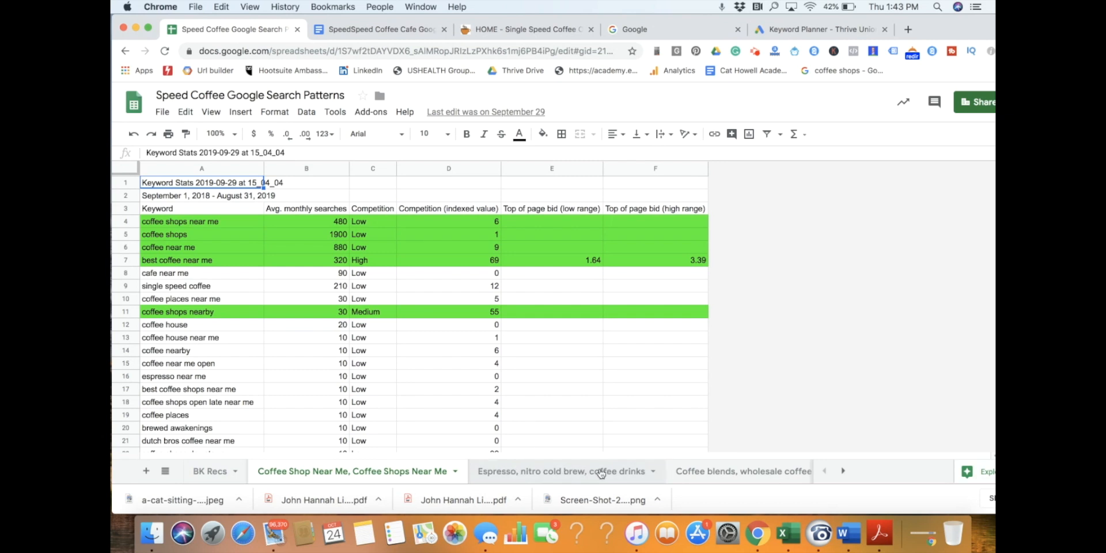
{"action": "scroll", "coordinate": [600, 474], "scroll_direction": "right", "scroll_amount": 5}
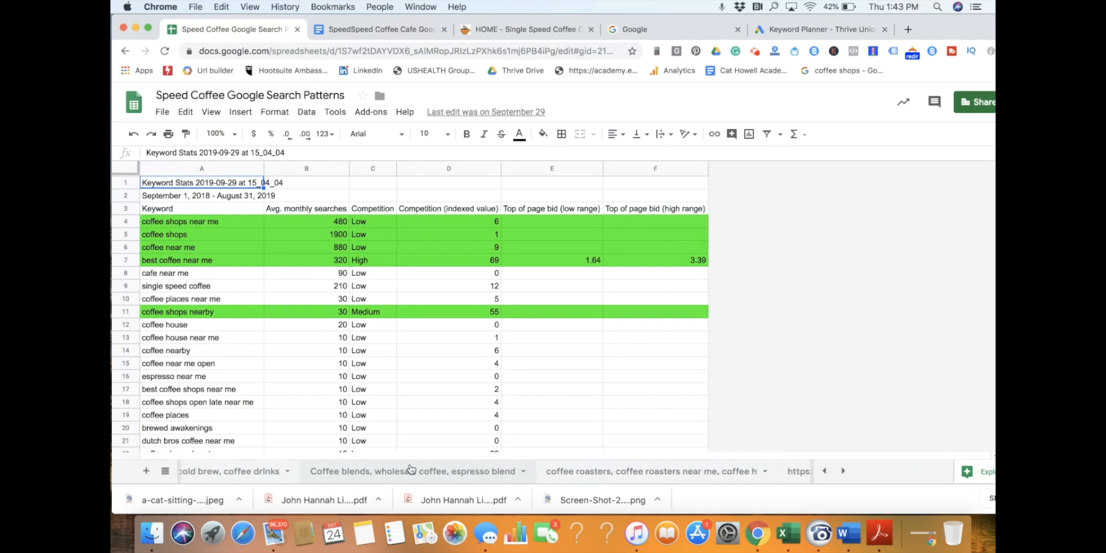
{"action": "scroll", "coordinate": [599, 473], "scroll_direction": "right", "scroll_amount": 3}
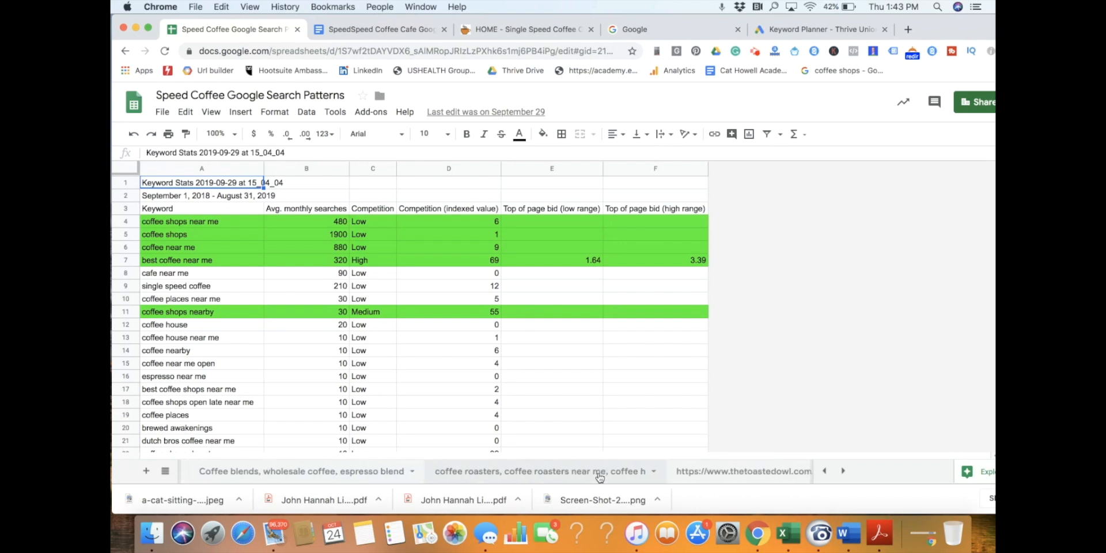
{"action": "left_click", "coordinate": [600, 472]}
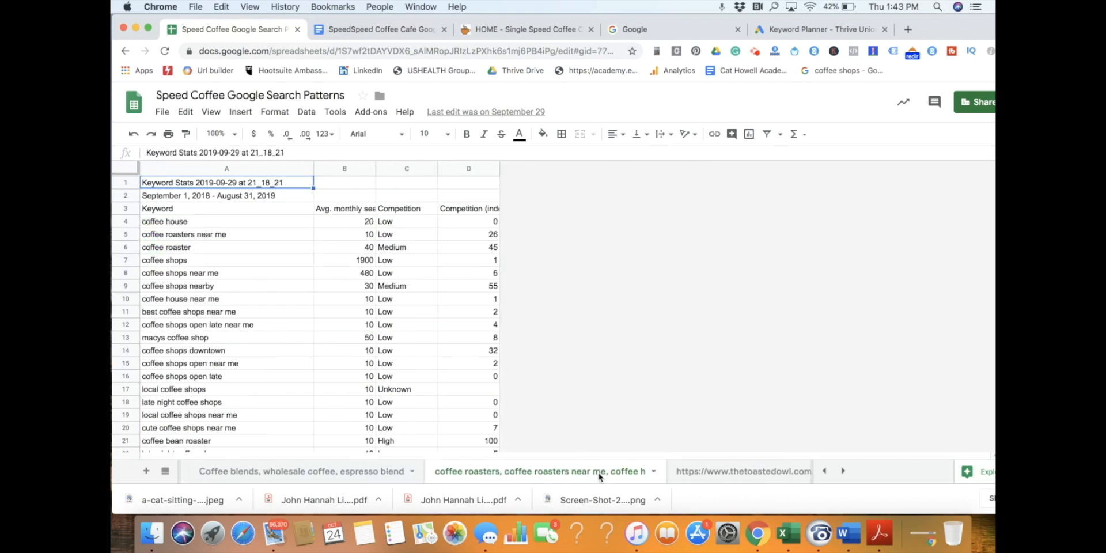
{"action": "scroll", "coordinate": [600, 475], "scroll_direction": "right", "scroll_amount": 5}
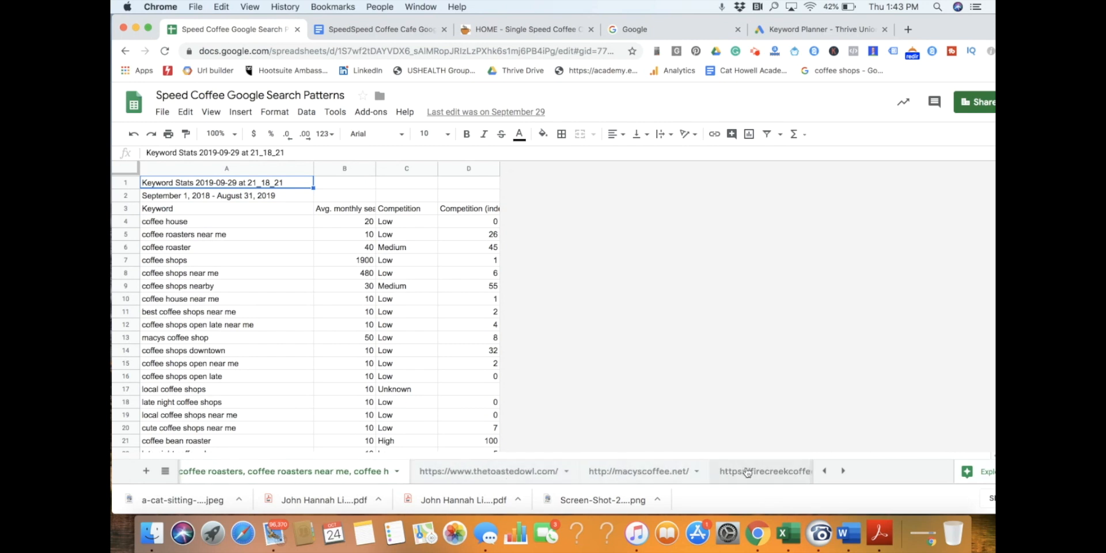
{"action": "scroll", "coordinate": [674, 477], "scroll_direction": "right", "scroll_amount": 1}
{"action": "scroll", "coordinate": [673, 477], "scroll_direction": "right", "scroll_amount": 10}
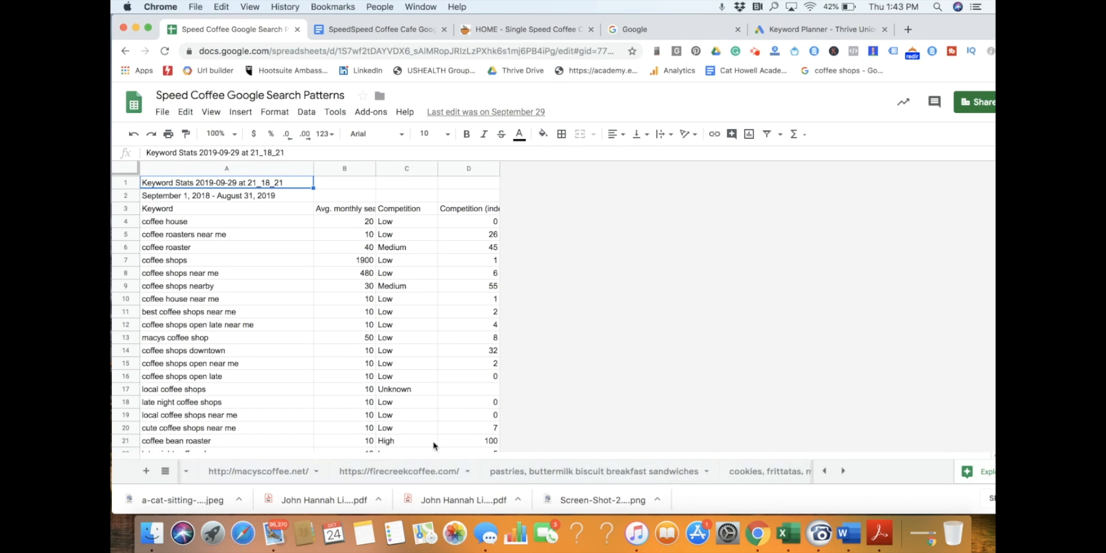
{"action": "left_click", "coordinate": [410, 473]}
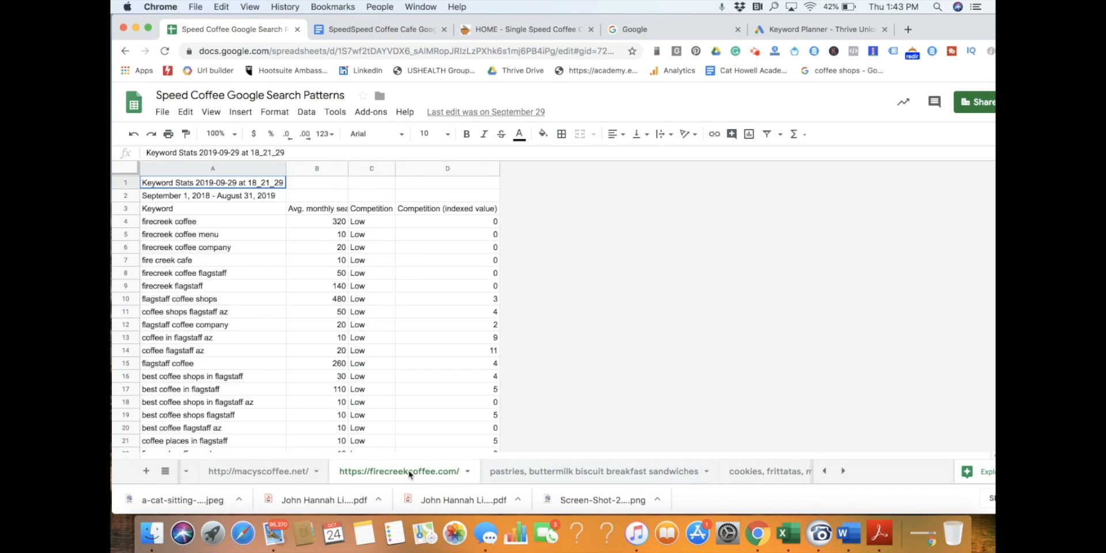
{"action": "double_click", "coordinate": [400, 470]}
{"action": "key", "text": "super+c"}
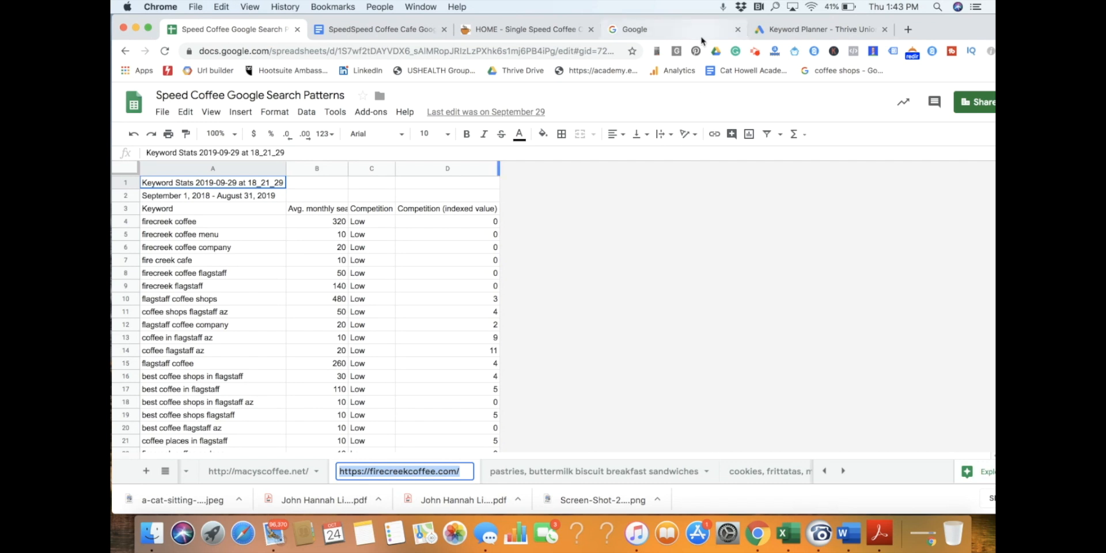
{"action": "left_click", "coordinate": [824, 27]}
{"action": "left_click", "coordinate": [577, 217]}
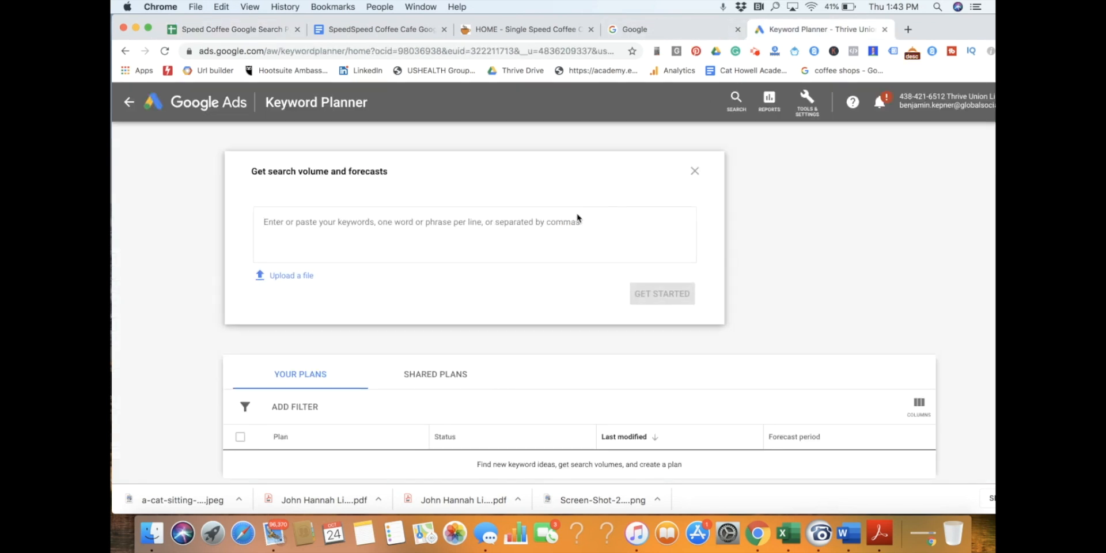
{"action": "left_click", "coordinate": [695, 170]}
{"action": "left_click", "coordinate": [375, 206]}
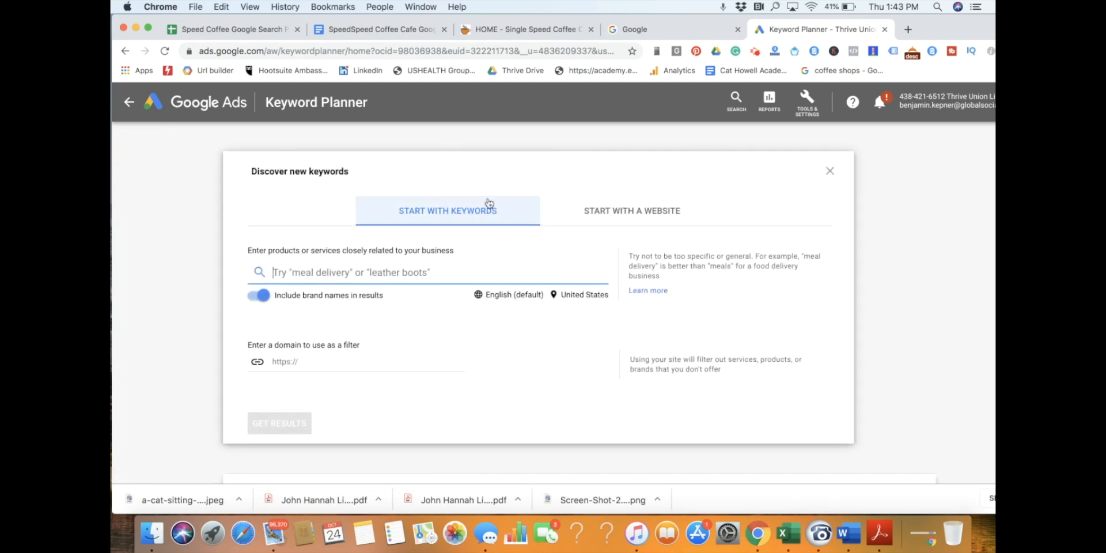
{"action": "left_click", "coordinate": [605, 220]}
{"action": "left_click", "coordinate": [308, 265]}
{"action": "key", "text": "super+v"}
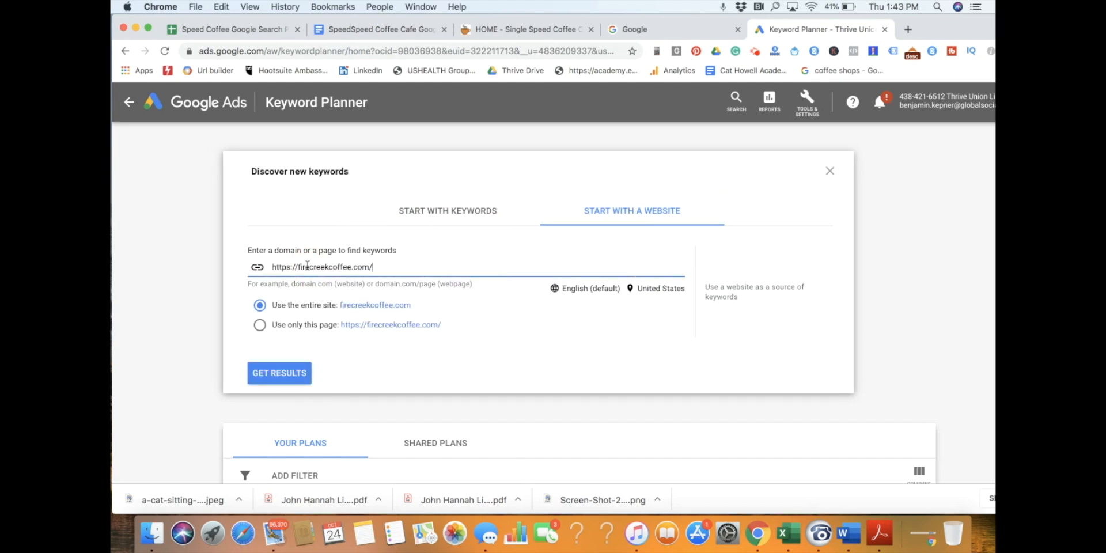
{"action": "left_click", "coordinate": [272, 374]}
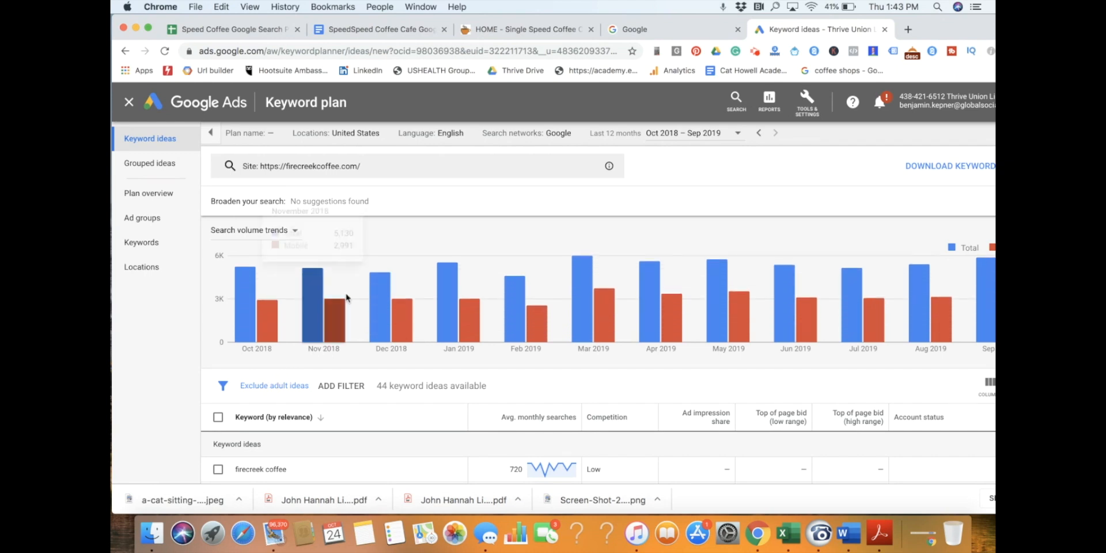
- Replace the United States with Flagstaff, Arizona, United States as the targeted location for the keyword ideas and save
{"action": "mouse_move", "coordinate": [346, 297]}
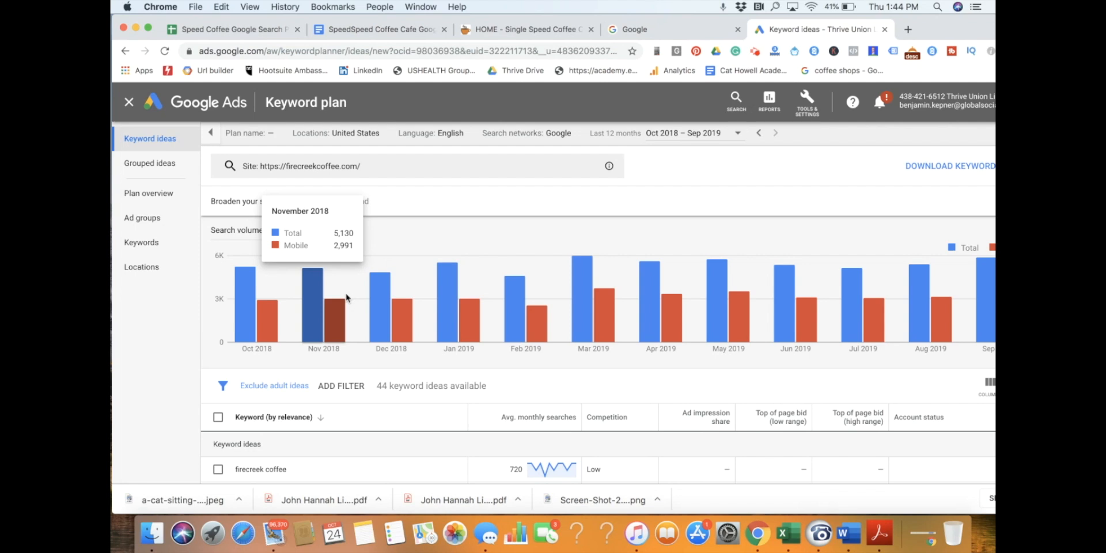
{"action": "left_click", "coordinate": [367, 133]}
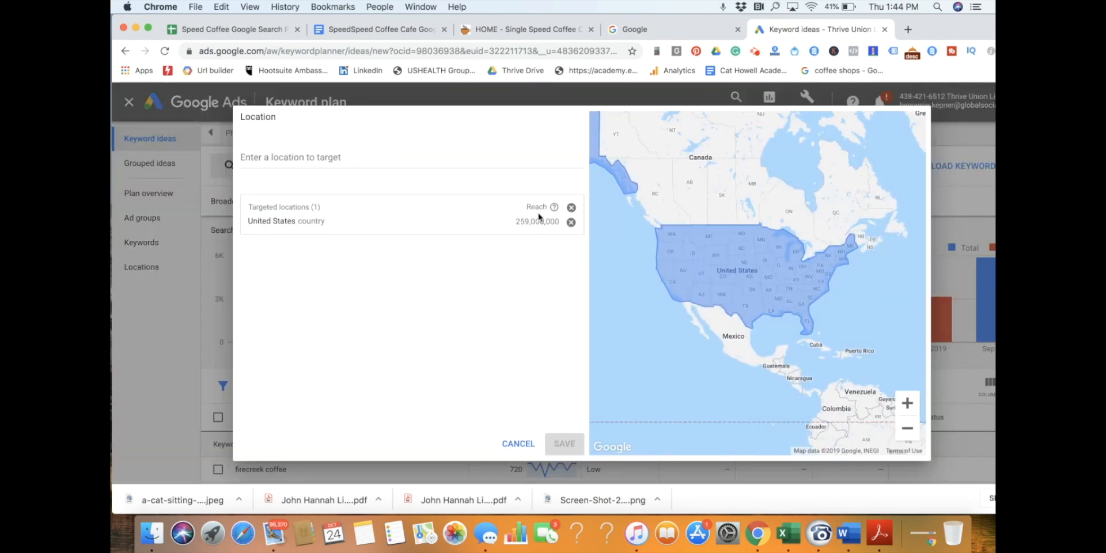
{"action": "left_click", "coordinate": [571, 222]}
{"action": "left_click", "coordinate": [310, 161]}
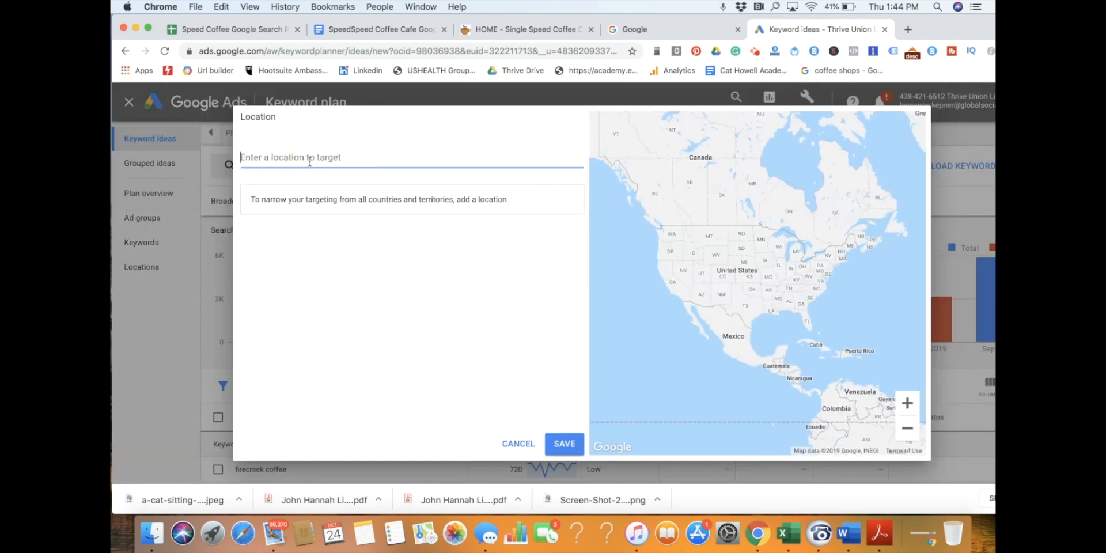
{"action": "type", "text": "Fl"}
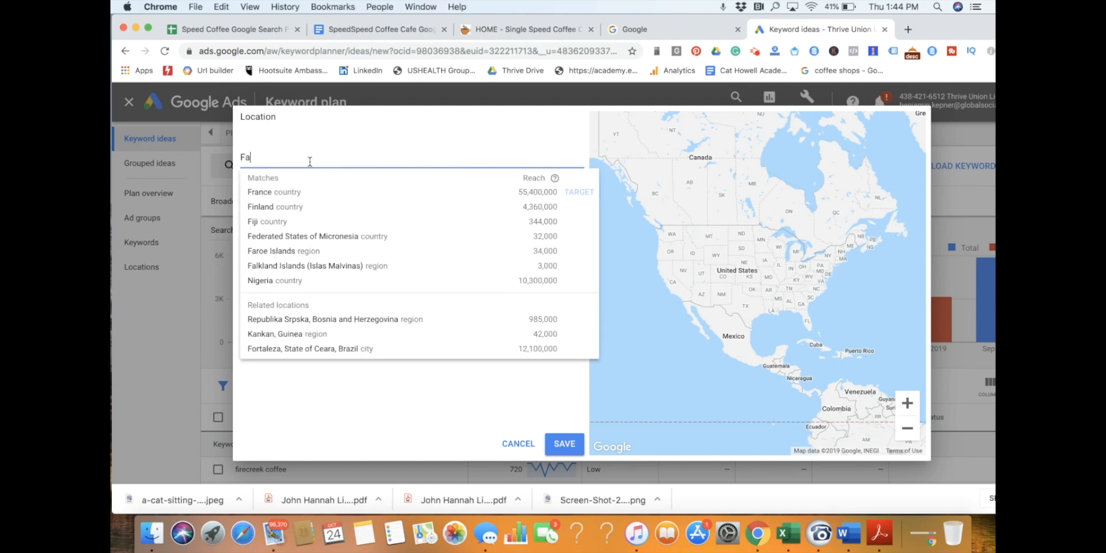
{"action": "type", "text": "agst"}
{"action": "type", "text": "aff"}
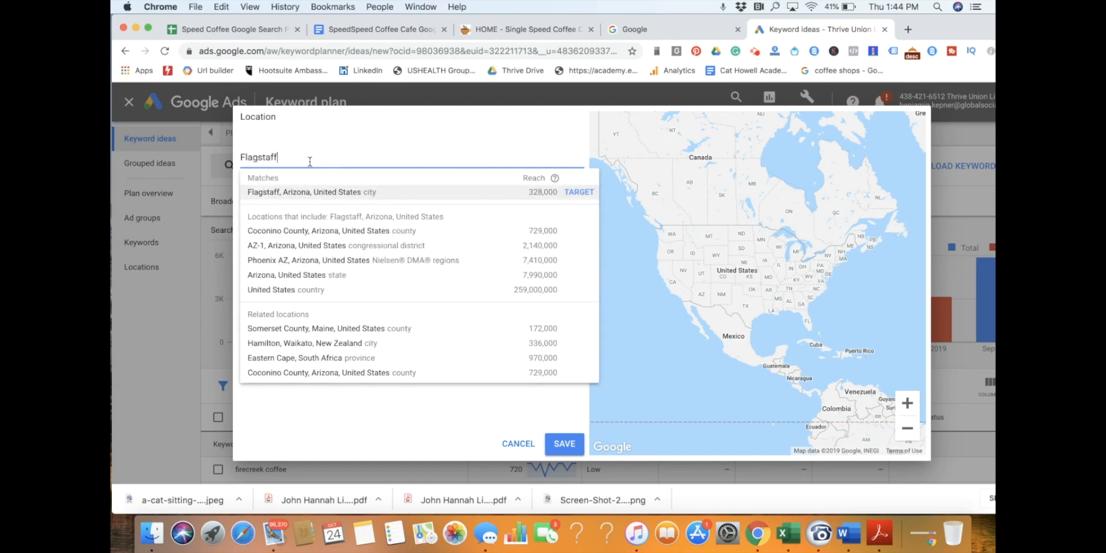
{"action": "left_click", "coordinate": [314, 190]}
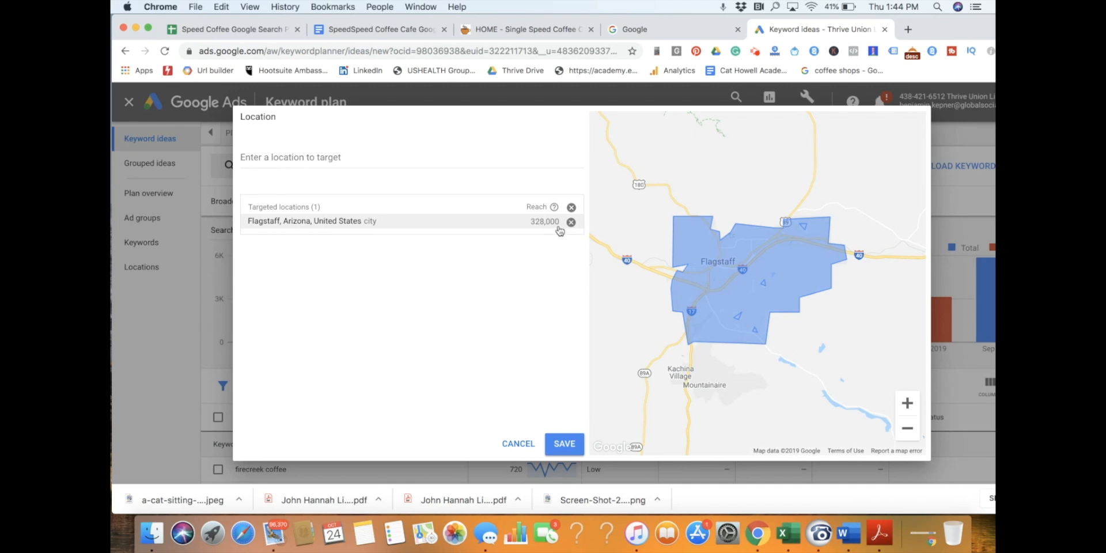
{"action": "left_click", "coordinate": [564, 443]}
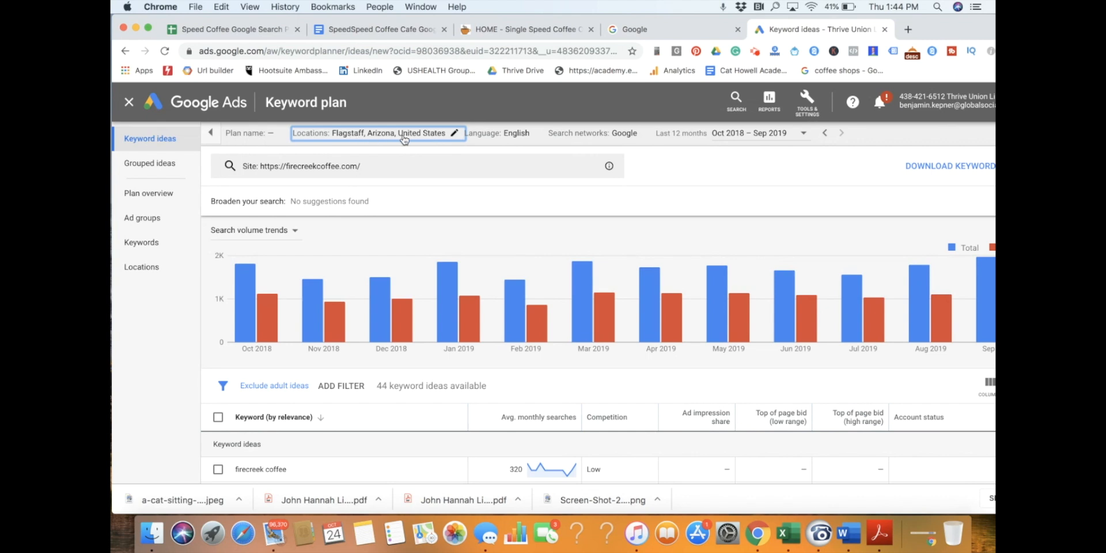
- Review the language and search network options for the keyword ideas, keeping the current selections
{"action": "left_click", "coordinate": [504, 138]}
{"action": "left_click", "coordinate": [617, 220]}
{"action": "left_click", "coordinate": [619, 142]}
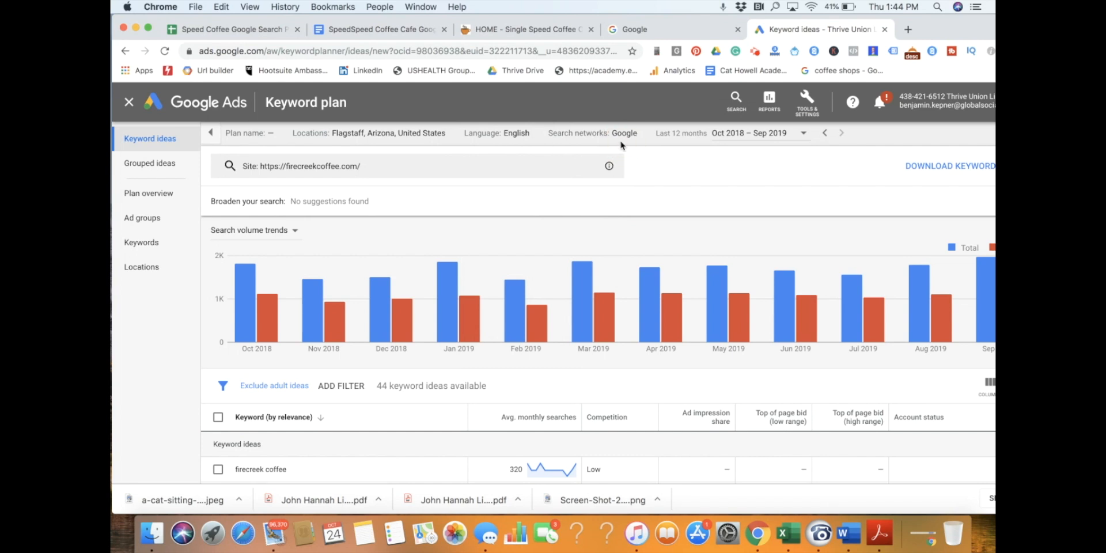
{"action": "left_click", "coordinate": [624, 144]}
{"action": "left_click", "coordinate": [625, 141]}
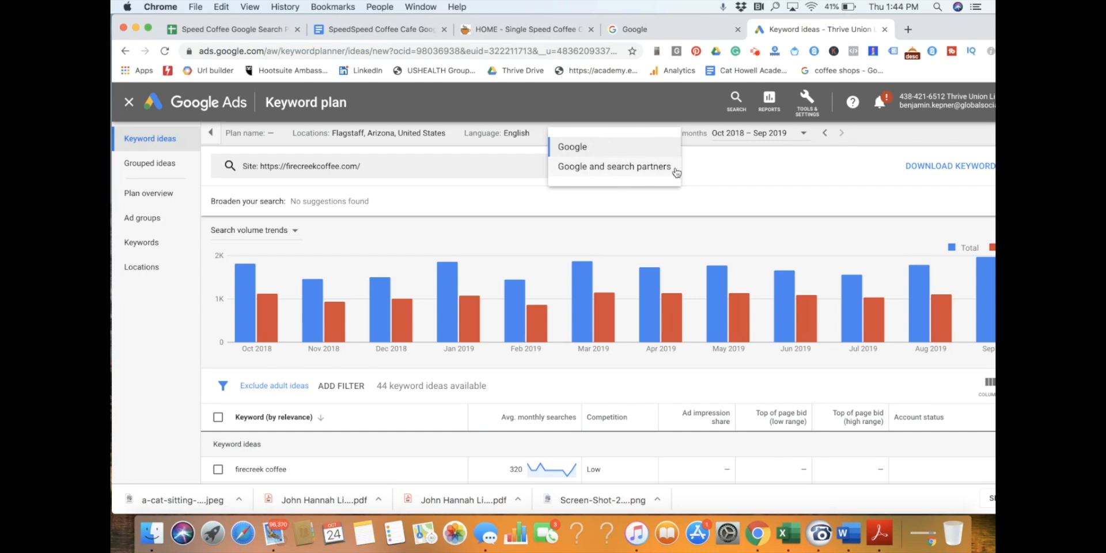
{"action": "left_click", "coordinate": [728, 206]}
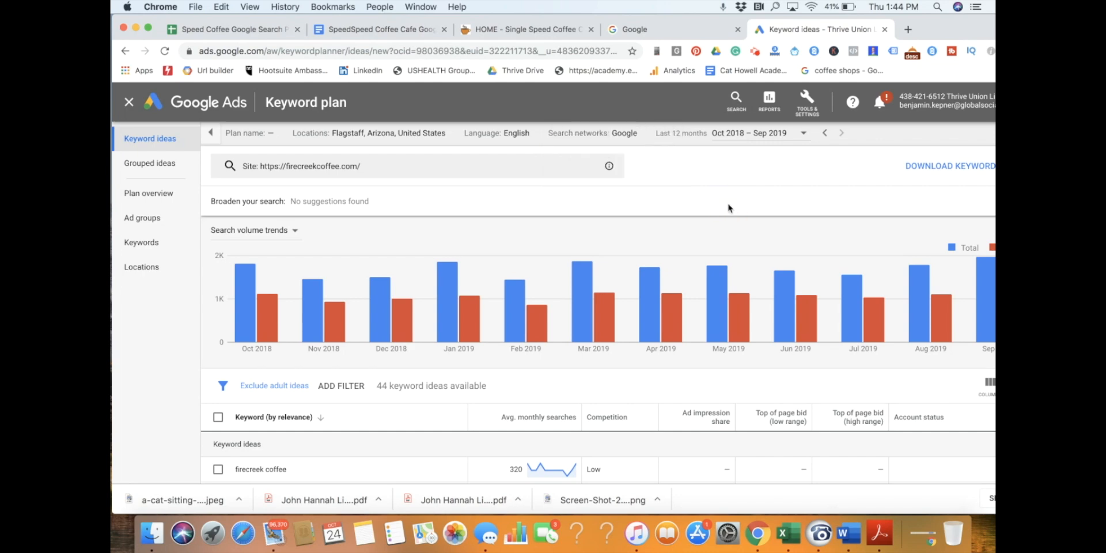
- Switch the browser window to full screen and sort the keyword ideas by average monthly searches, highest first
{"action": "left_click", "coordinate": [148, 29]}
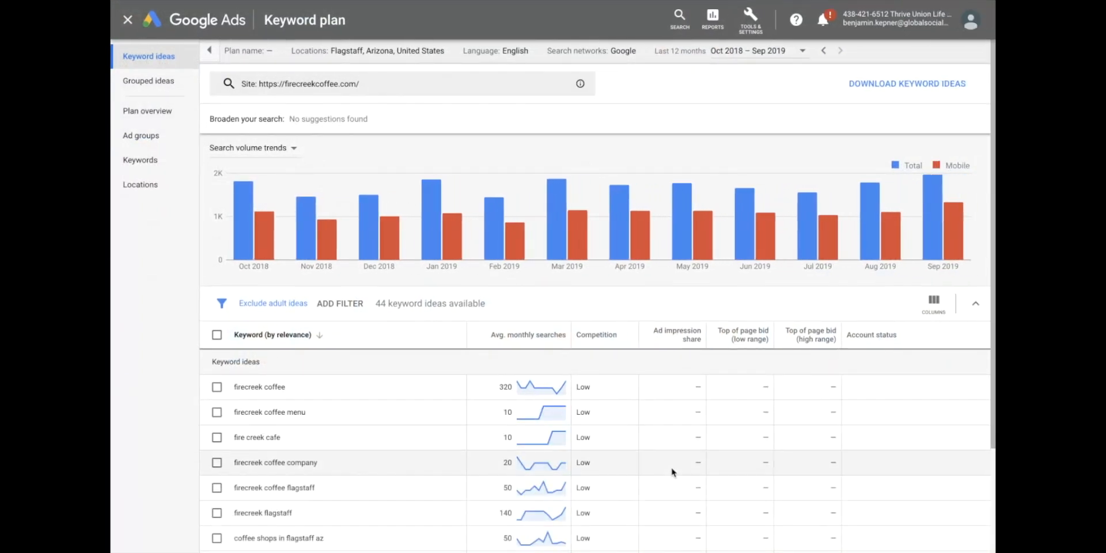
{"action": "scroll", "coordinate": [671, 473], "scroll_direction": "down", "scroll_amount": 3}
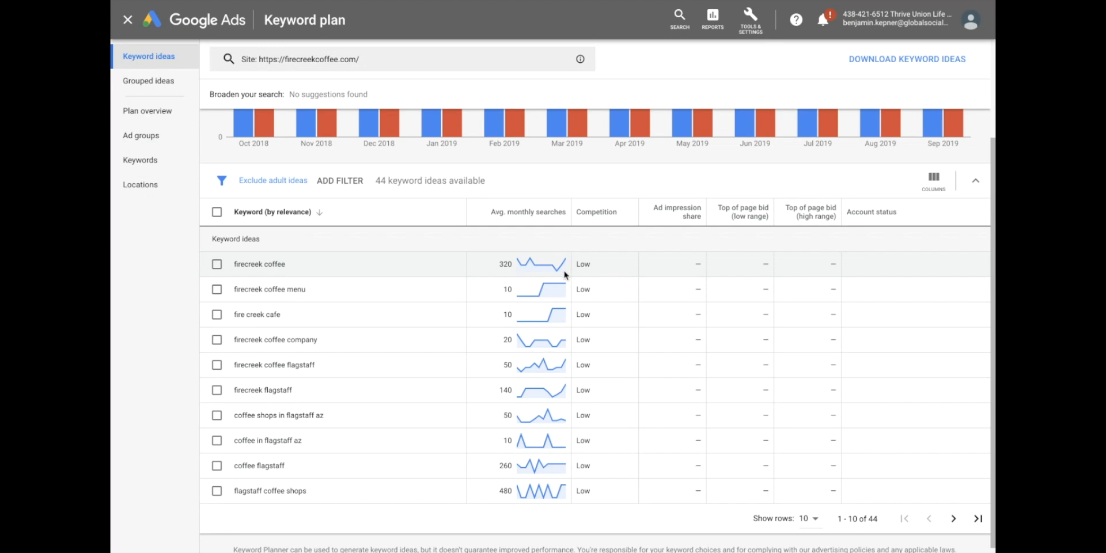
{"action": "left_click", "coordinate": [545, 246]}
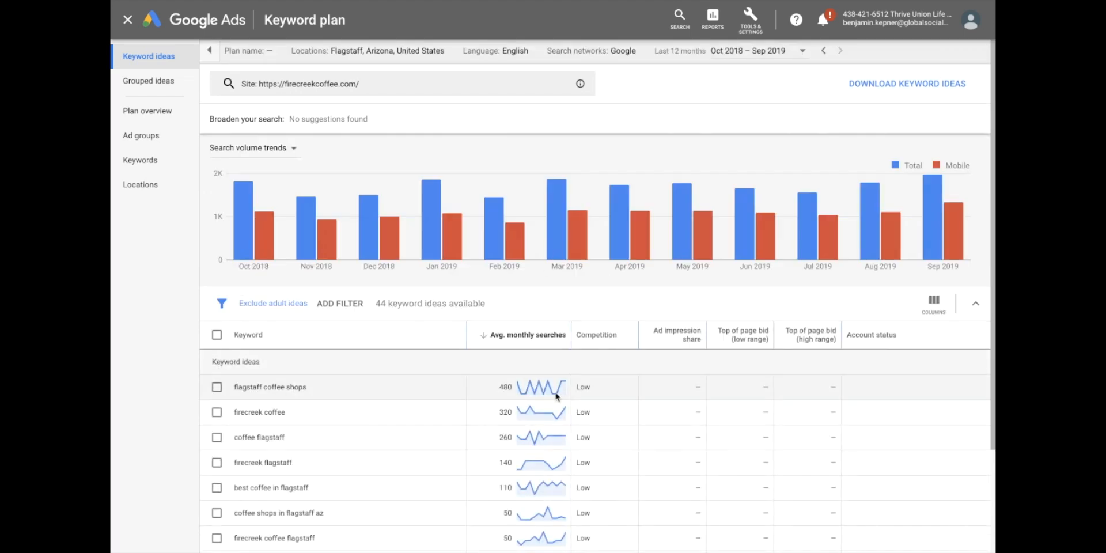
{"action": "mouse_move", "coordinate": [527, 280]}
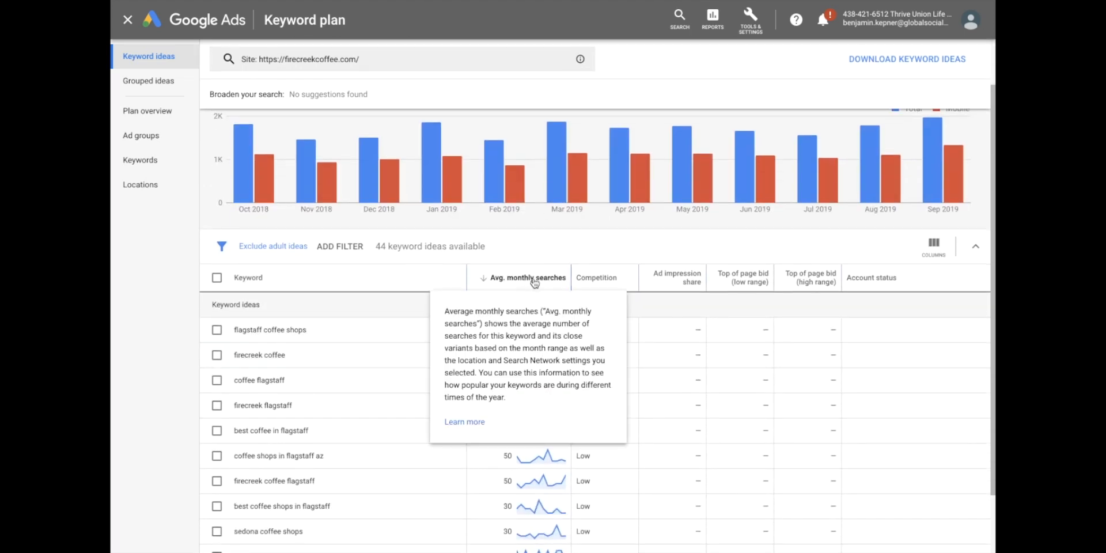
{"action": "scroll", "coordinate": [507, 256], "scroll_direction": "down", "scroll_amount": 2}
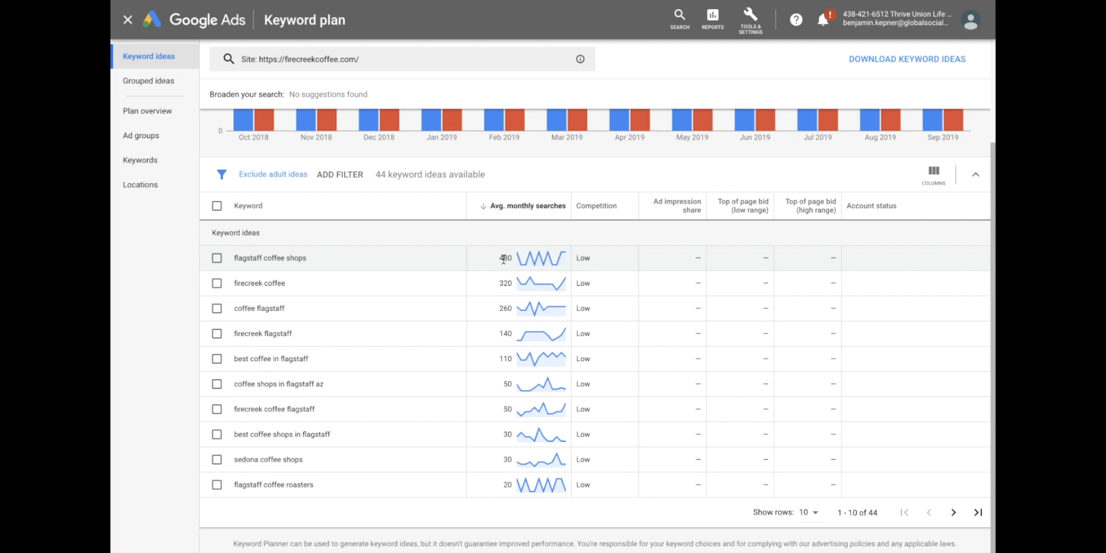
- Sort the keyword ideas by competition and restore the descending sort by average monthly searches
{"action": "left_click", "coordinate": [599, 206]}
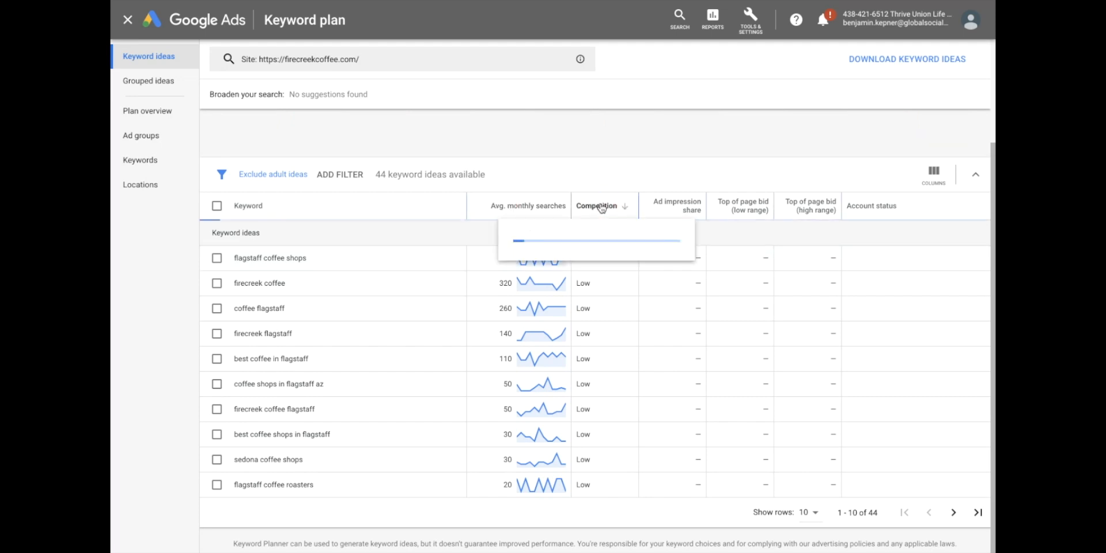
{"action": "scroll", "coordinate": [663, 164], "scroll_direction": "up", "scroll_amount": 3}
{"action": "scroll", "coordinate": [616, 384], "scroll_direction": "down", "scroll_amount": 3}
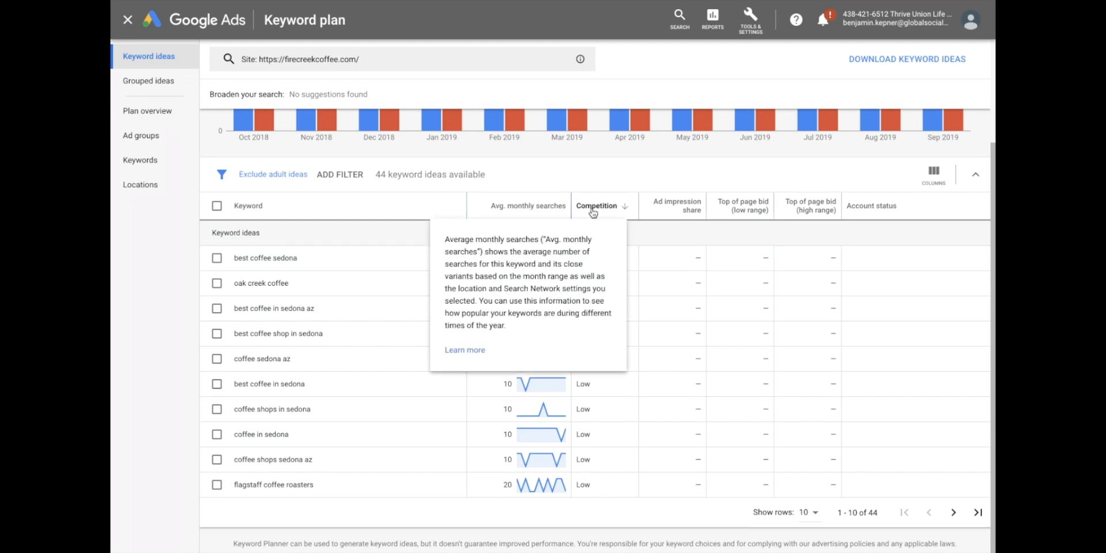
{"action": "left_click", "coordinate": [558, 206]}
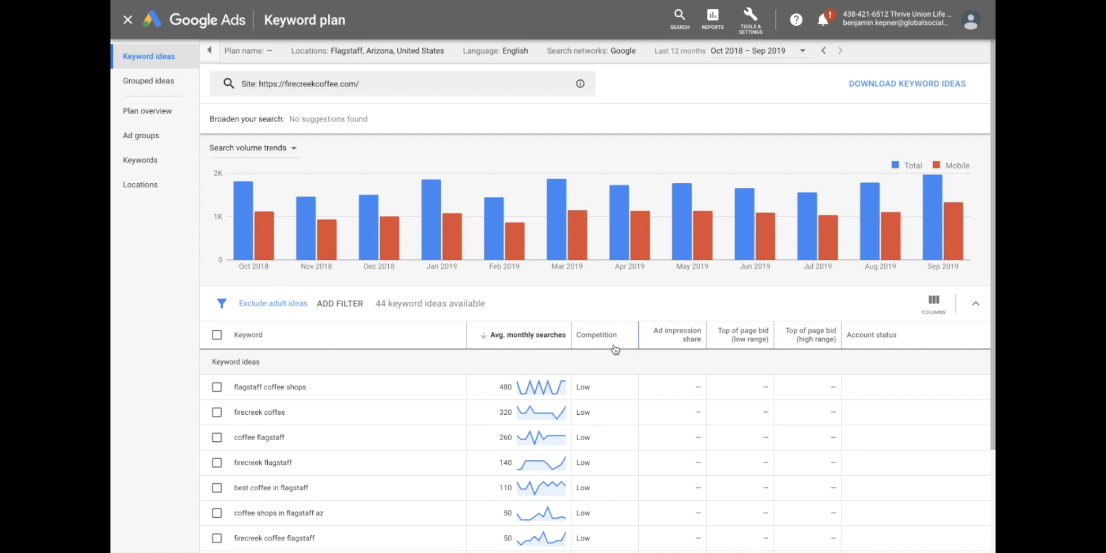
- Download the keyword ideas, exit full screen and return to the Speed Coffee Google Search Patterns spreadsheet
{"action": "left_click", "coordinate": [903, 88]}
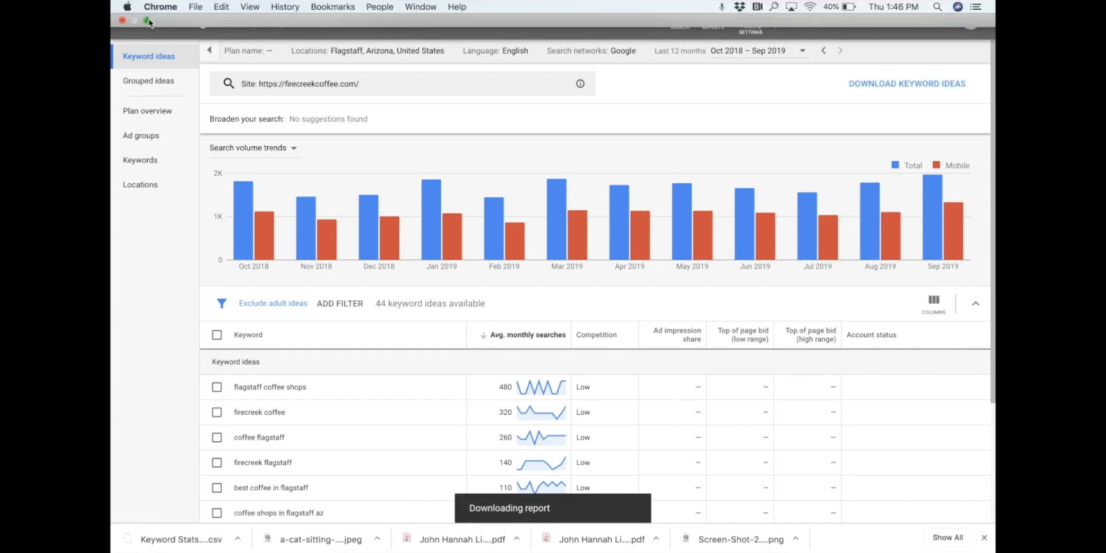
{"action": "left_click", "coordinate": [145, 18]}
{"action": "left_click", "coordinate": [228, 29]}
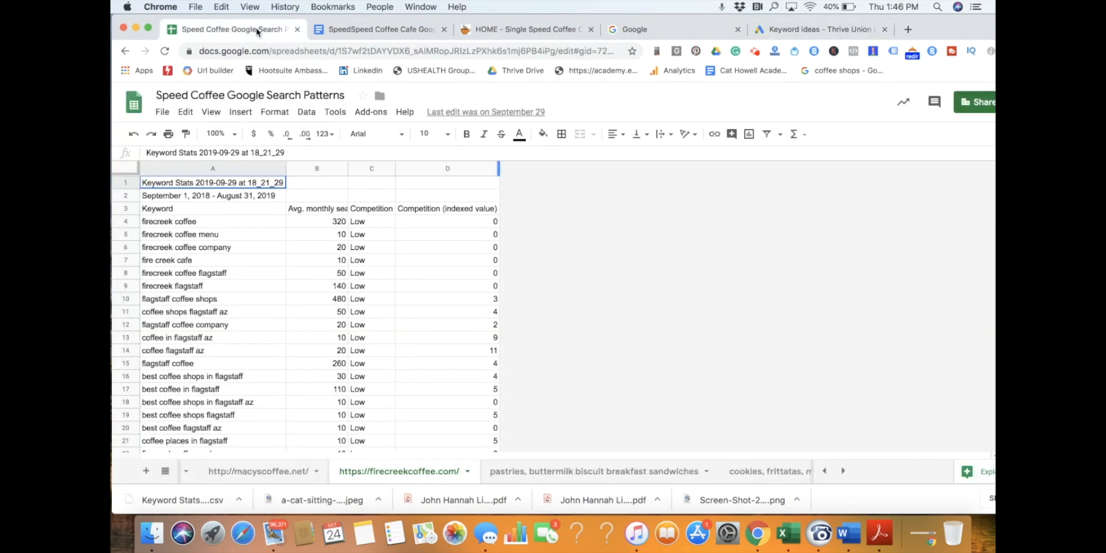
{"action": "left_click", "coordinate": [414, 326]}
{"action": "left_click", "coordinate": [308, 287]}
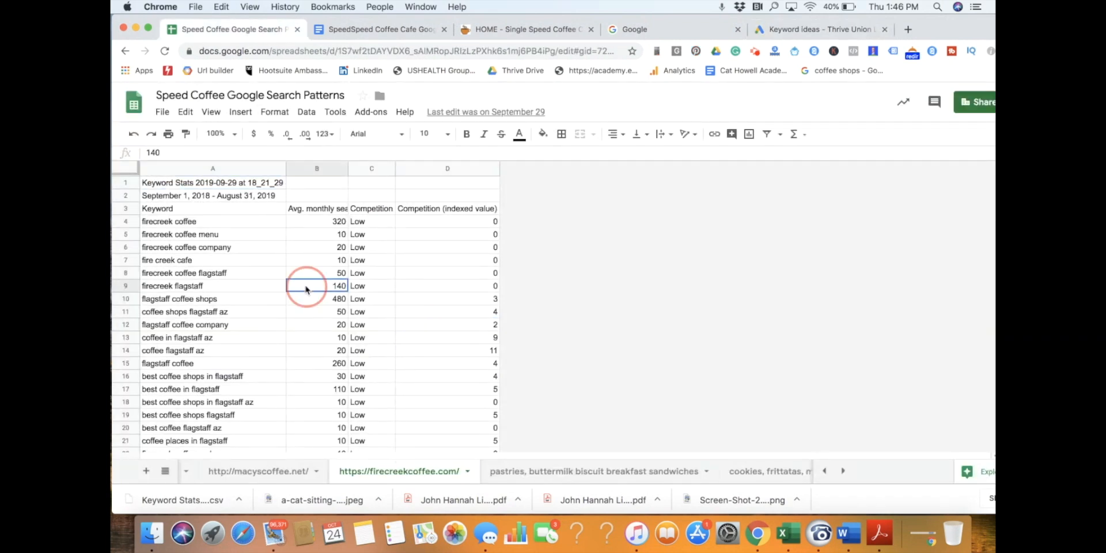
{"action": "left_click", "coordinate": [161, 113]}
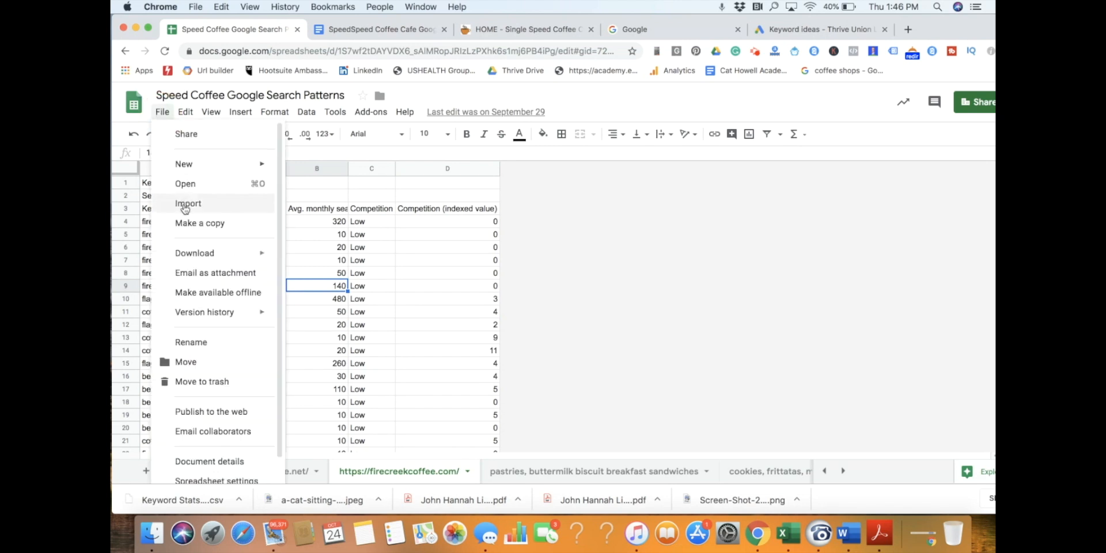
{"action": "left_click", "coordinate": [204, 203]}
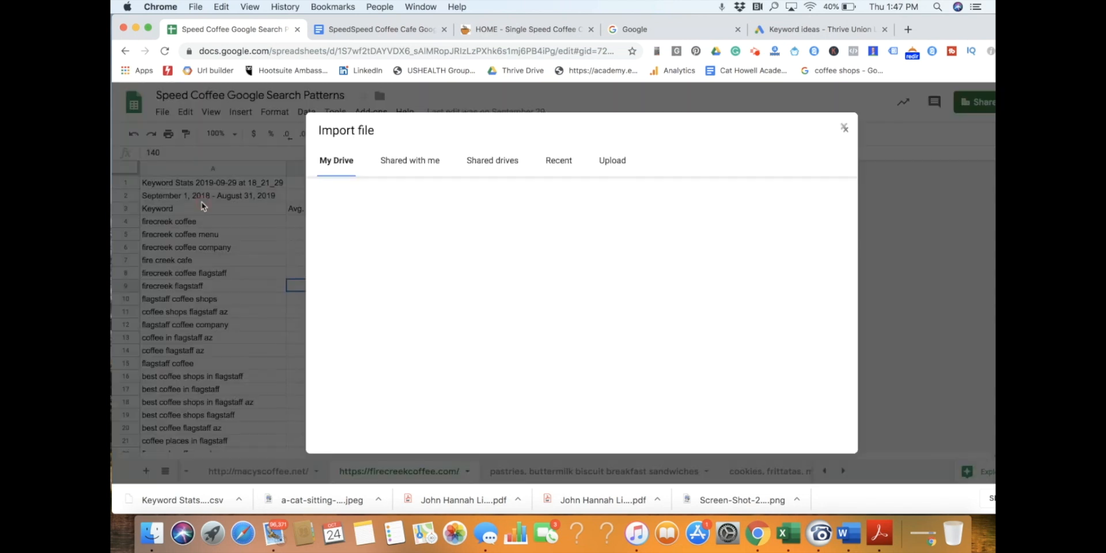
{"action": "left_click", "coordinate": [610, 161]}
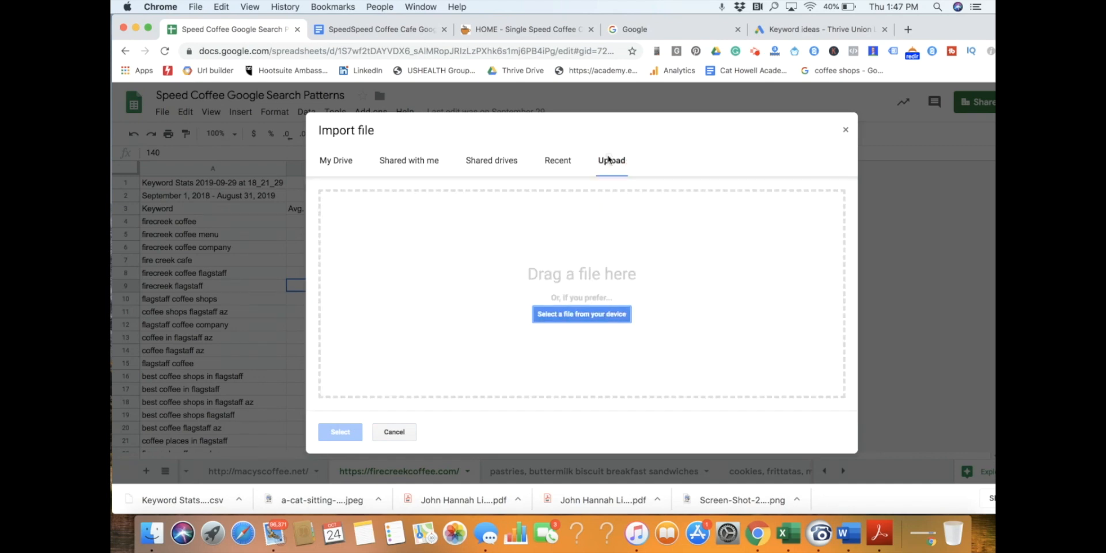
{"action": "left_click_drag", "start_coordinate": [180, 506], "coordinate": [654, 311]}
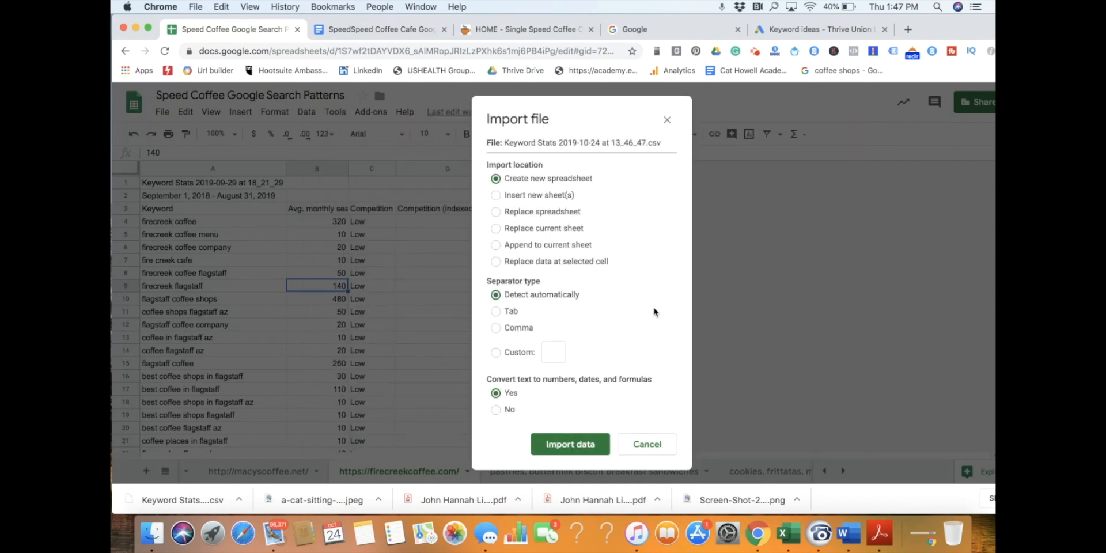
{"action": "left_click", "coordinate": [529, 228]}
{"action": "left_click", "coordinate": [571, 444]}
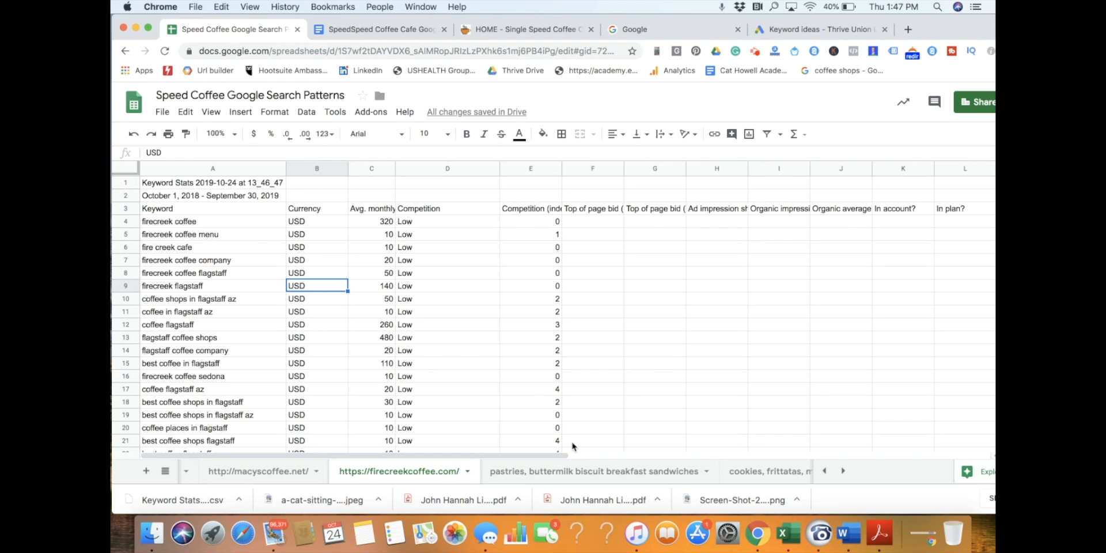
- Delete the Currency column from the imported keyword sheet
{"action": "left_click", "coordinate": [317, 171]}
{"action": "right_click", "coordinate": [317, 171]}
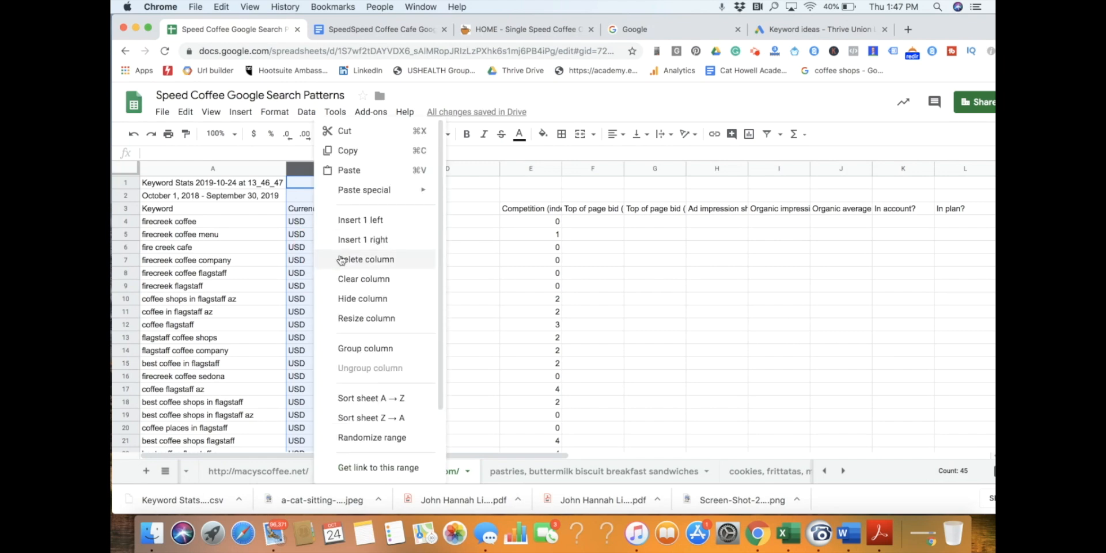
{"action": "left_click", "coordinate": [341, 260]}
{"action": "left_click", "coordinate": [395, 270]}
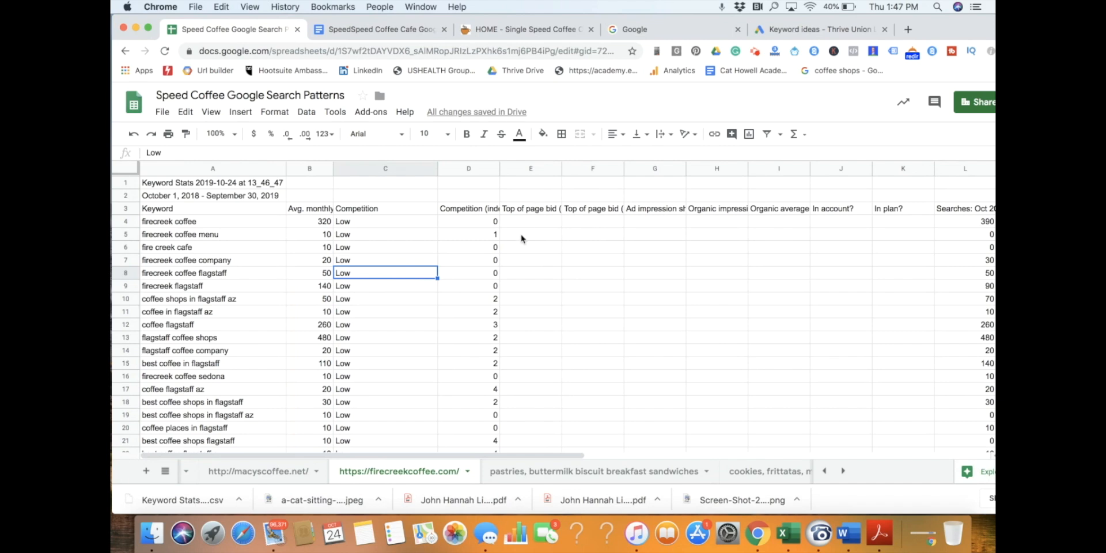
- Delete columns E to K, from the first top of page bid column through In plan?
{"action": "scroll", "coordinate": [522, 237], "scroll_direction": "right", "scroll_amount": 3}
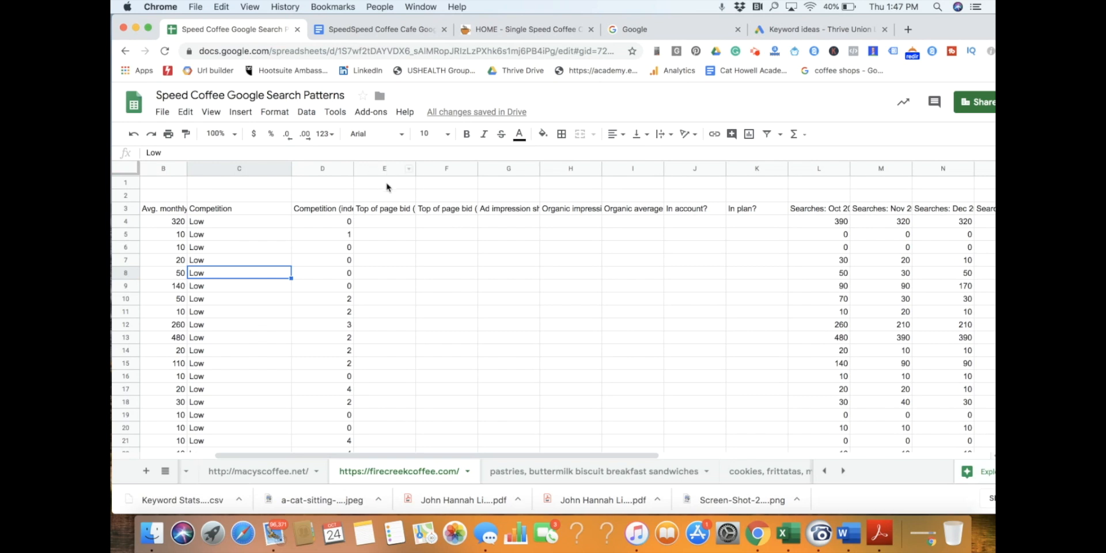
{"action": "left_click_drag", "start_coordinate": [380, 169], "coordinate": [780, 170]}
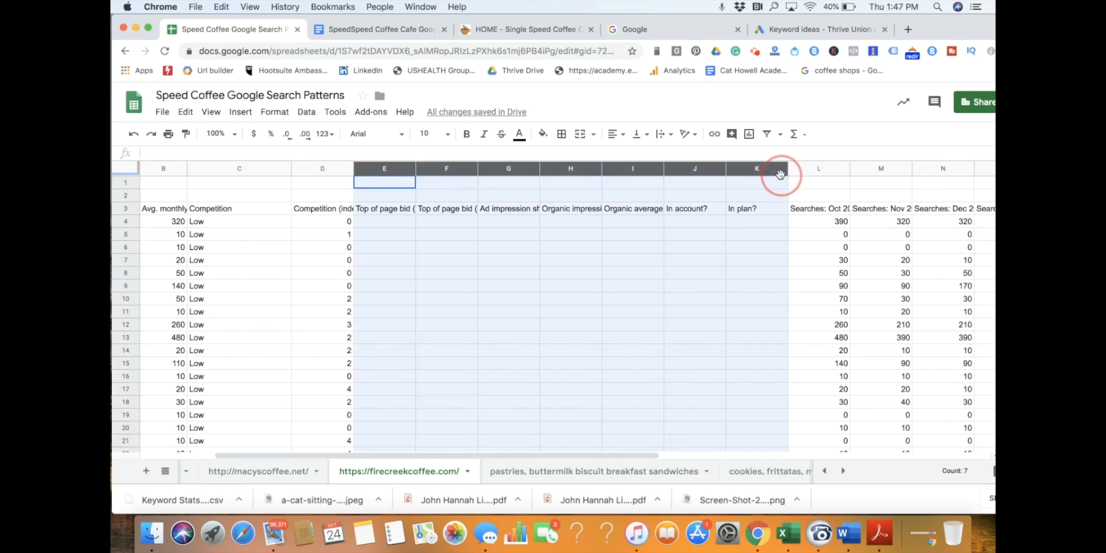
{"action": "right_click", "coordinate": [627, 291]}
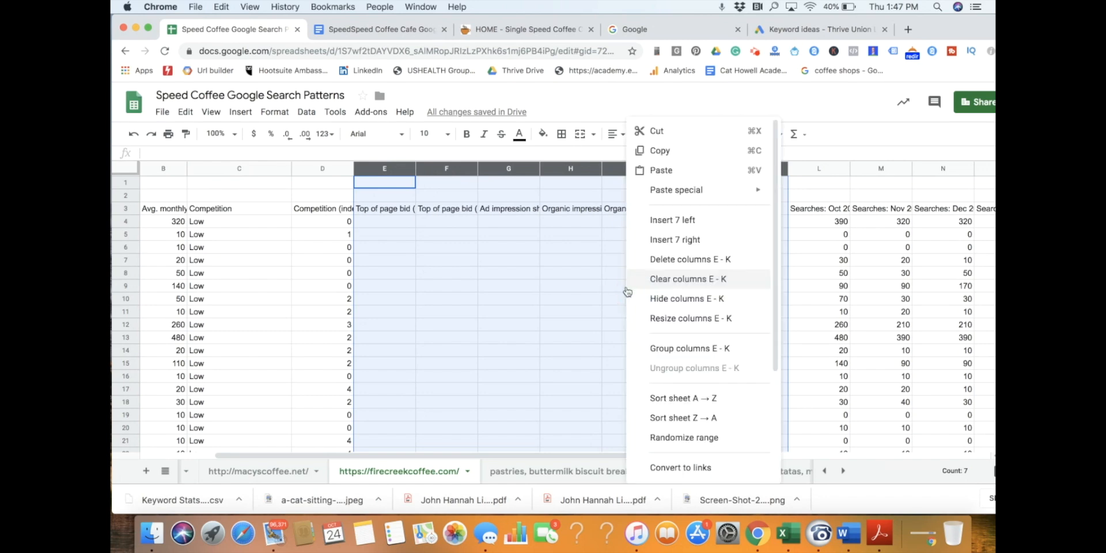
{"action": "left_click", "coordinate": [657, 259]}
{"action": "left_click", "coordinate": [474, 318]}
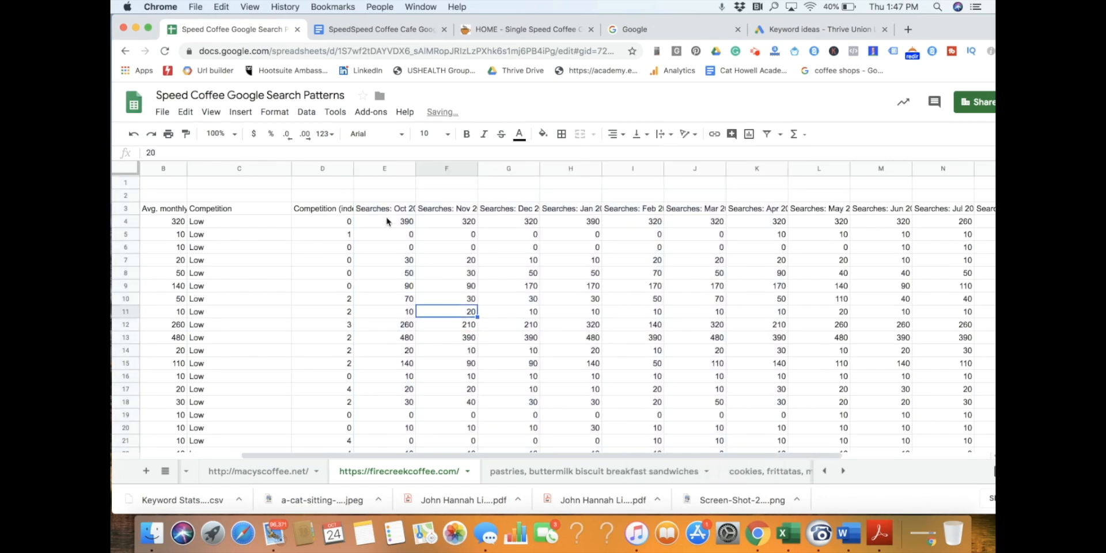
- Fit the Searches: Oct 2018 column to its contents and review firecreek coffee's monthly searches up to January 2019
{"action": "left_click", "coordinate": [389, 222]}
{"action": "double_click", "coordinate": [414, 168]}
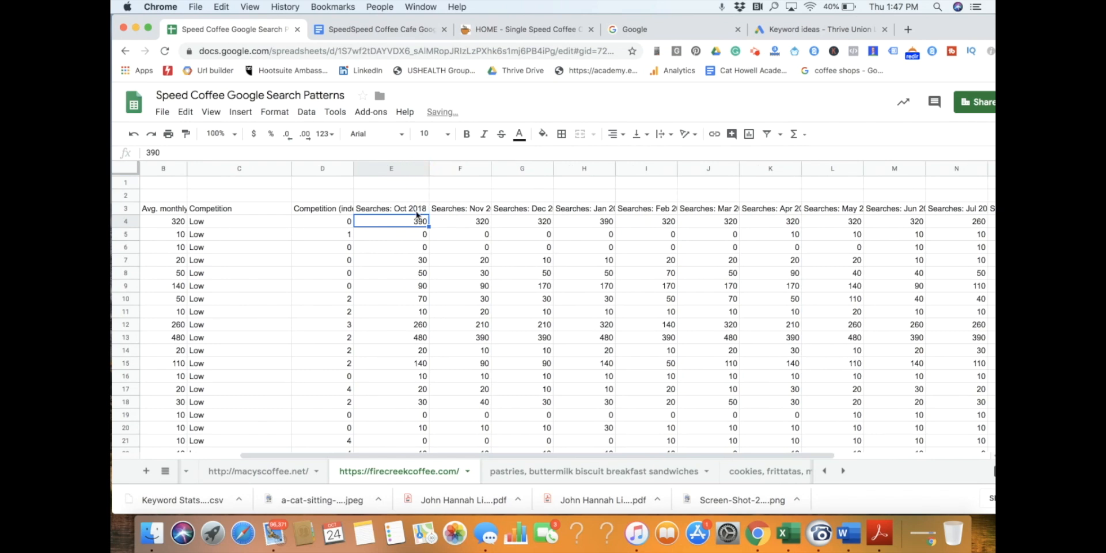
{"action": "key", "text": "Right"}
{"action": "key", "text": "Right"}
{"action": "key", "text": "Right"}
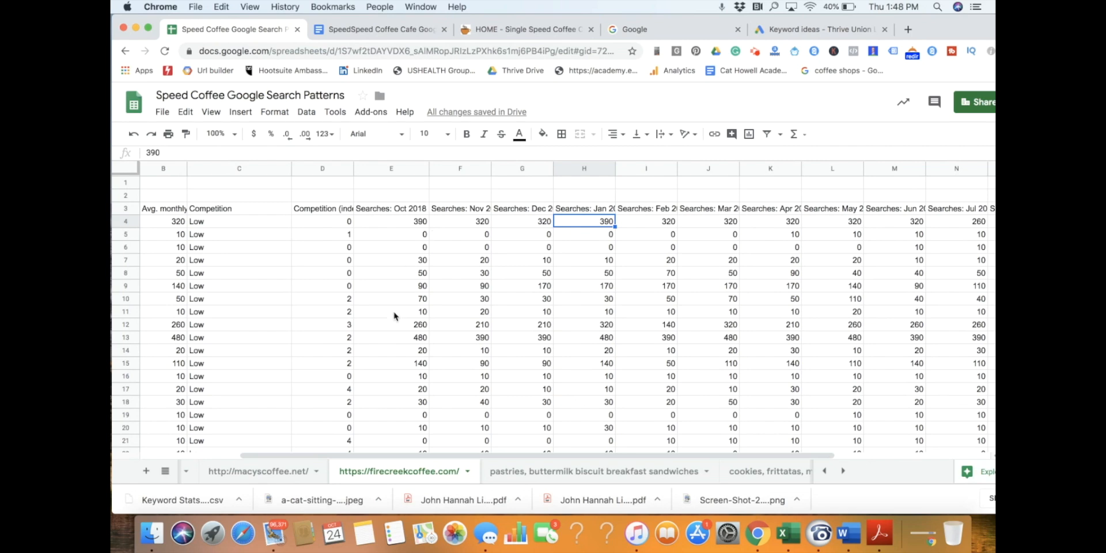
{"action": "scroll", "coordinate": [292, 320], "scroll_direction": "left", "scroll_amount": 3}
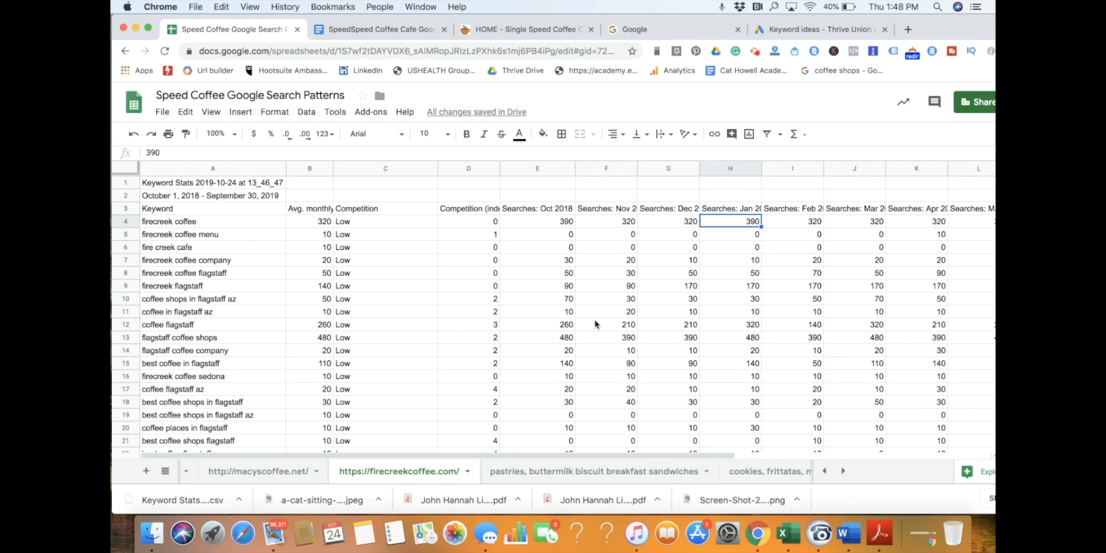
- Examine the monthly search figures for firecreek coffee flagstaff and flagstaff coffee shops from January 2019 through August 2019
{"action": "scroll", "coordinate": [595, 324], "scroll_direction": "right", "scroll_amount": 3}
{"action": "scroll", "coordinate": [595, 324], "scroll_direction": "left", "scroll_amount": 3}
{"action": "left_click", "coordinate": [727, 275]}
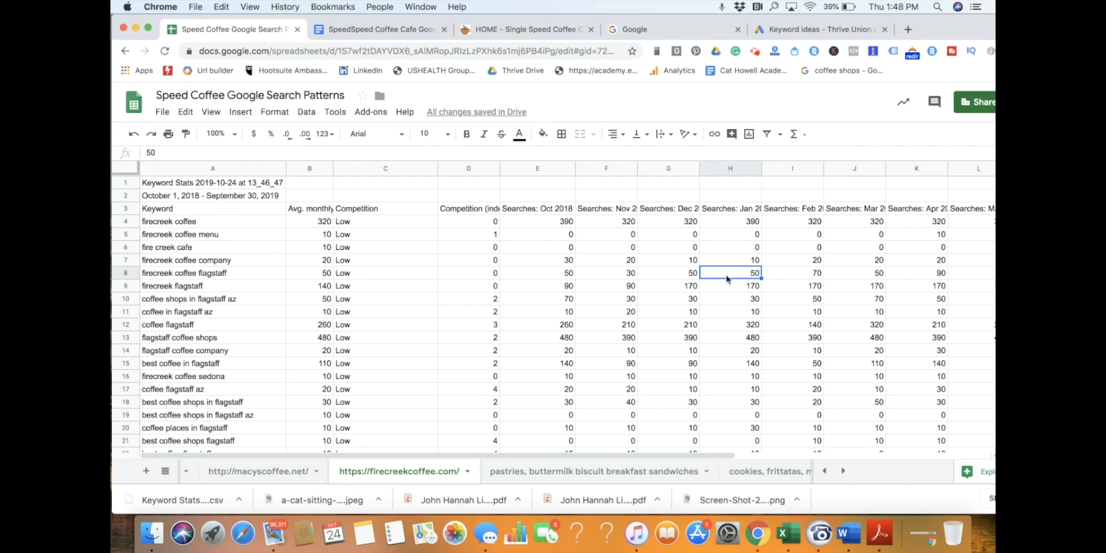
{"action": "key", "text": "Down"}
{"action": "key", "text": "Down"}
{"action": "key", "text": "Down"}
{"action": "key", "text": "Down"}
{"action": "key", "text": "Down"}
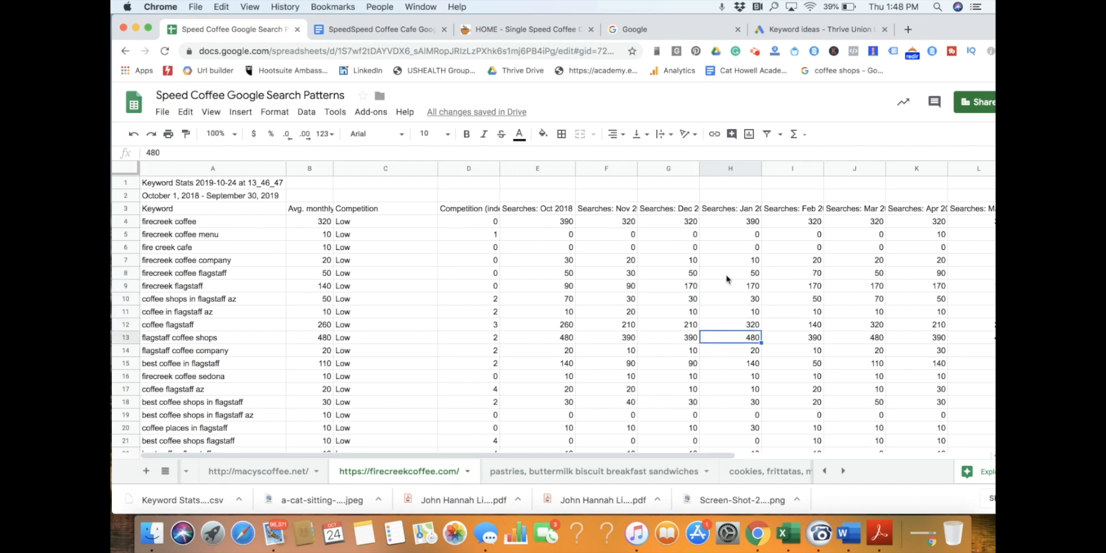
{"action": "key", "text": "Right"}
{"action": "key", "text": "Right"}
{"action": "key", "text": "Right"}
{"action": "key", "text": "Right"}
{"action": "key", "text": "Right"}
{"action": "key", "text": "Right"}
{"action": "key", "text": "Right"}
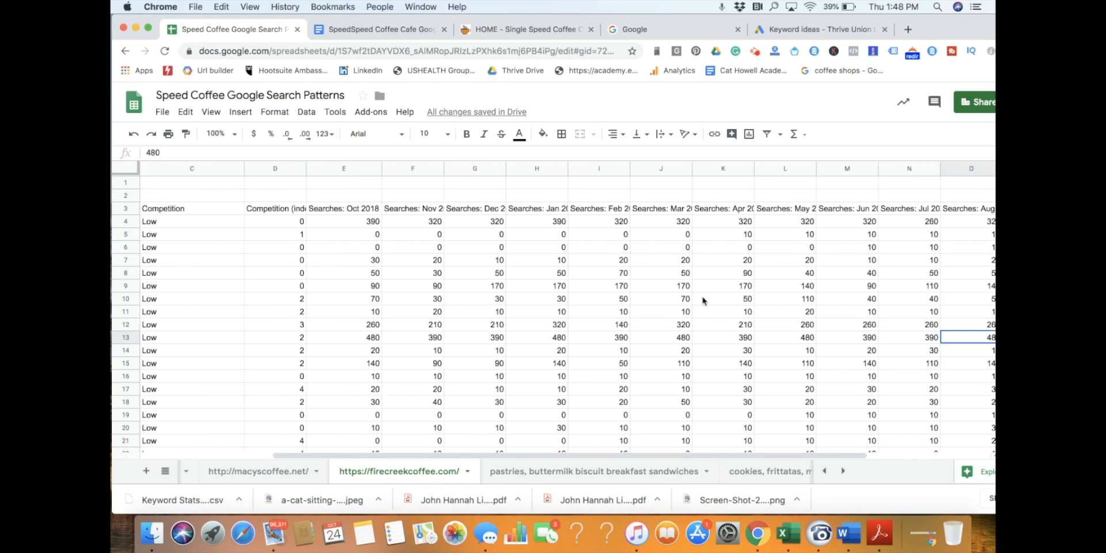
{"action": "scroll", "coordinate": [703, 300], "scroll_direction": "right", "scroll_amount": 3}
{"action": "scroll", "coordinate": [702, 300], "scroll_direction": "left", "scroll_amount": 5}
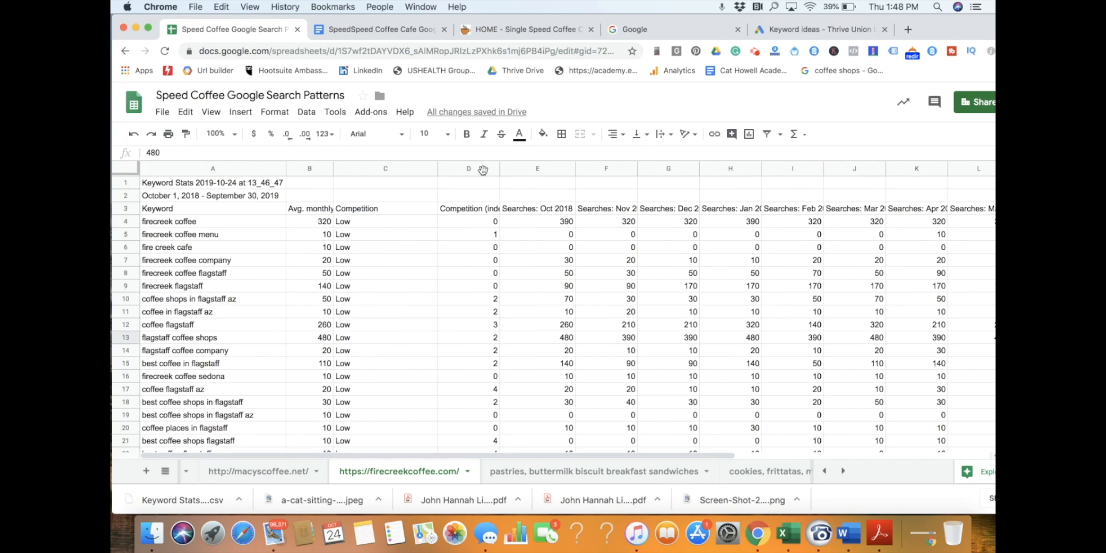
- Delete all the monthly search columns, from Searches: Oct 2018 through Searches: Sep 2019, plus the empty columns after them
{"action": "left_click", "coordinate": [526, 172]}
{"action": "left_click_drag", "start_coordinate": [600, 166], "coordinate": [982, 213]}
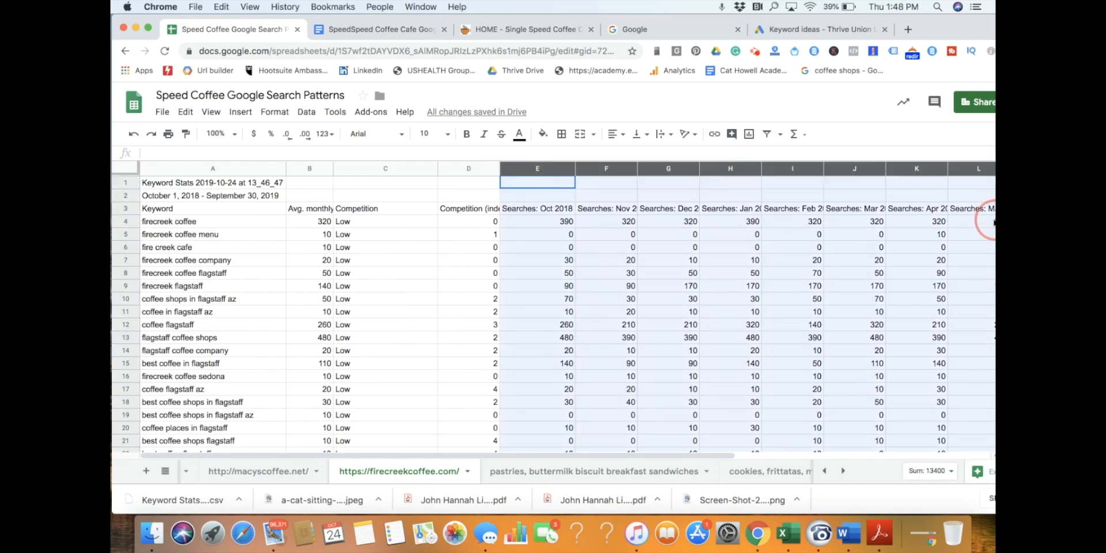
{"action": "right_click", "coordinate": [854, 287]}
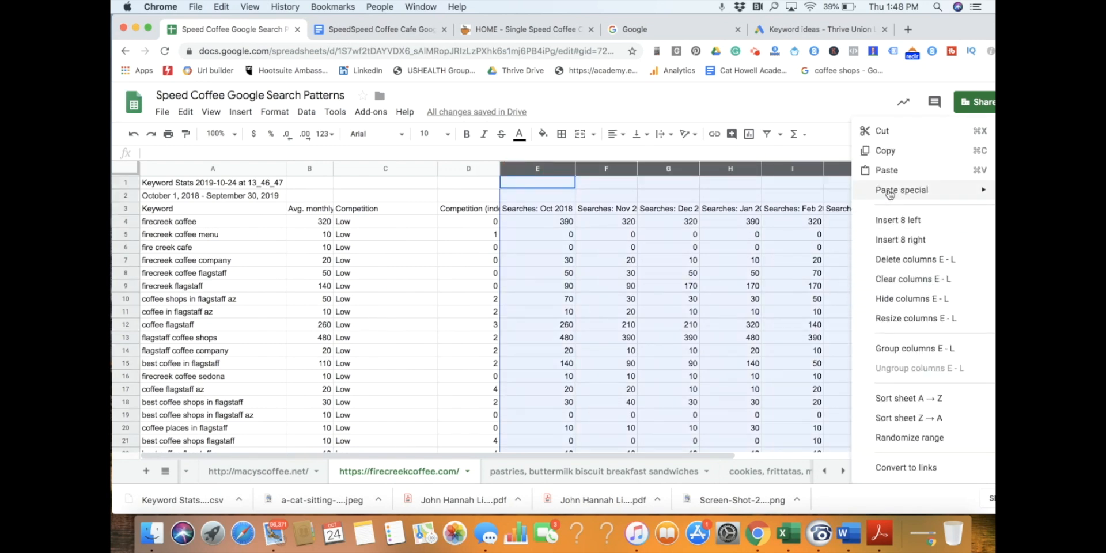
{"action": "left_click", "coordinate": [906, 259]}
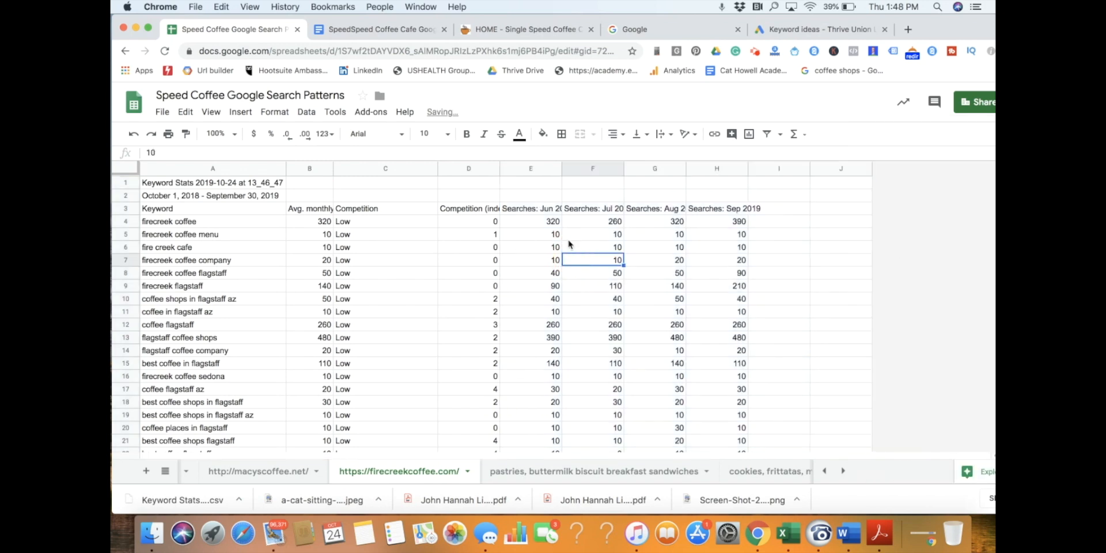
{"action": "right_click", "coordinate": [887, 173]}
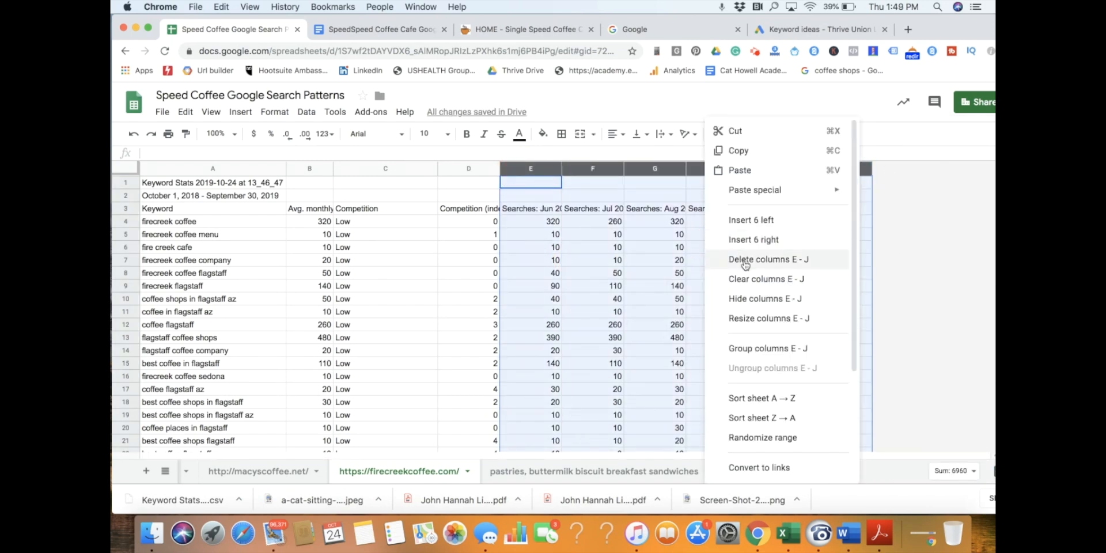
{"action": "left_click", "coordinate": [734, 258]}
- Fit the Competition (indexed value) and Avg. monthly searches columns to their contents
{"action": "double_click", "coordinate": [499, 168]}
{"action": "left_click", "coordinate": [389, 225]}
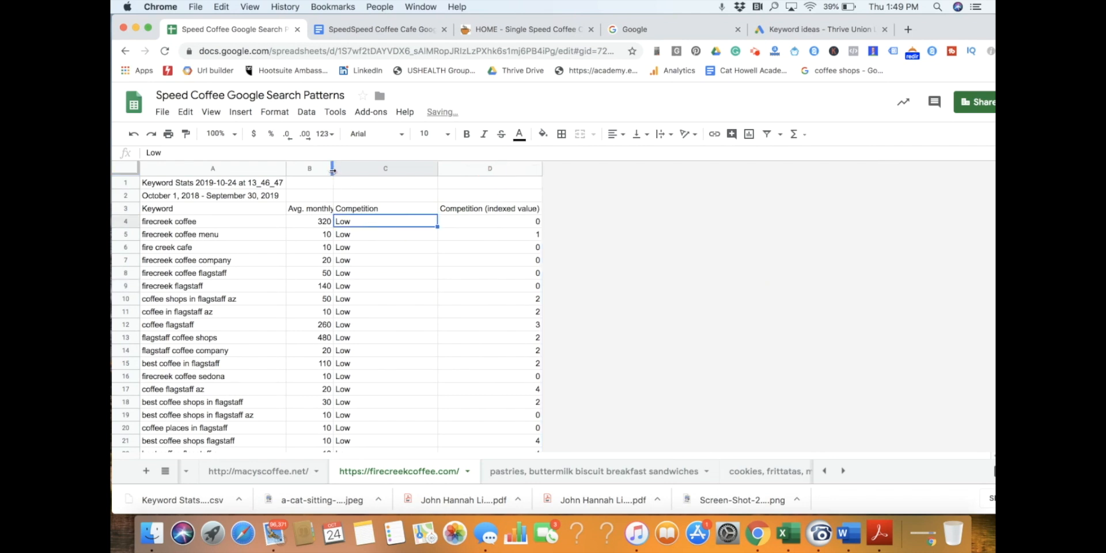
{"action": "double_click", "coordinate": [333, 168]}
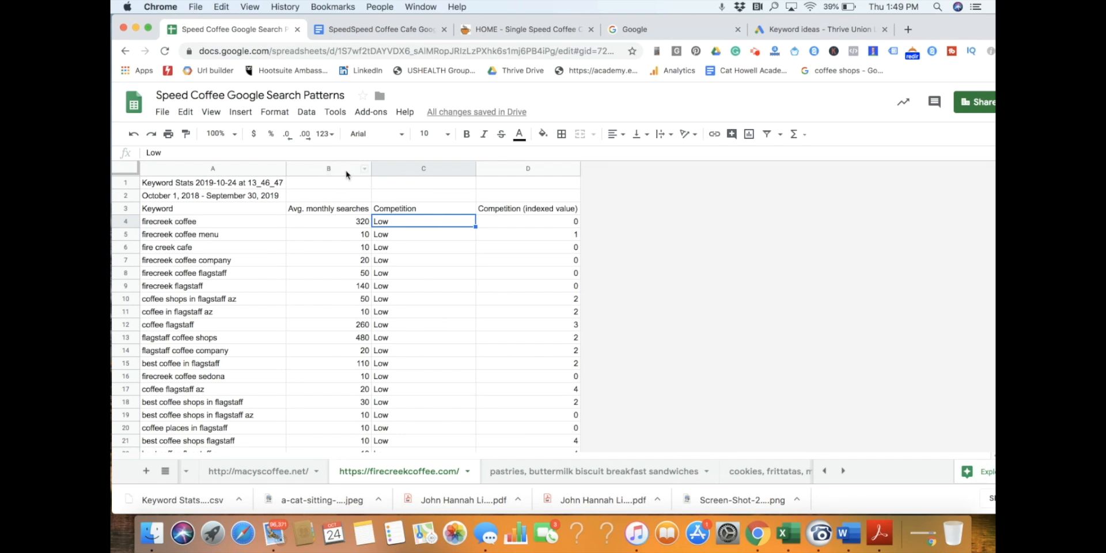
- Create a filter on the Avg. monthly searches column and look through its list of filter values
{"action": "left_click", "coordinate": [335, 168]}
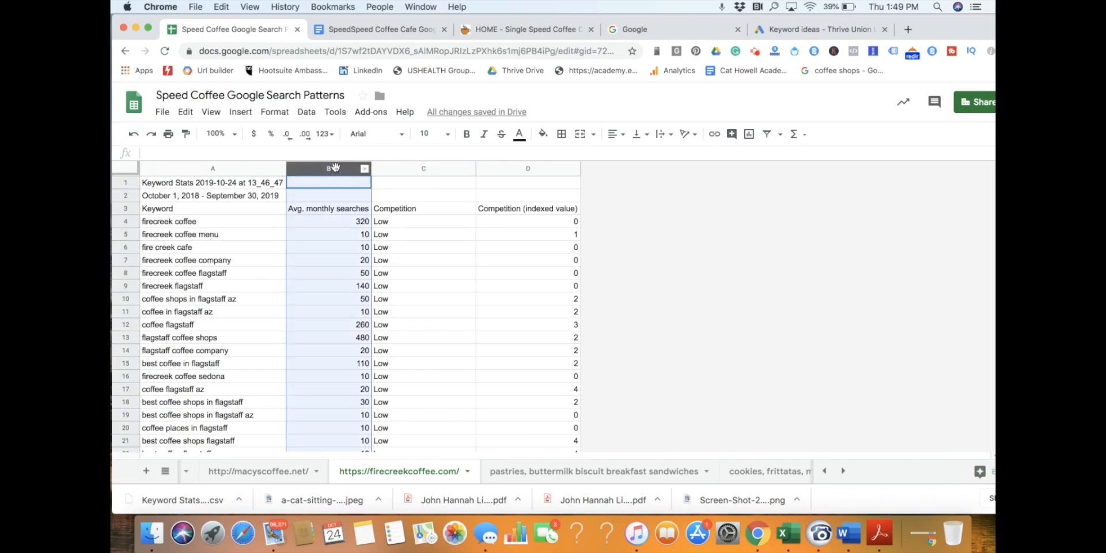
{"action": "left_click", "coordinate": [306, 114]}
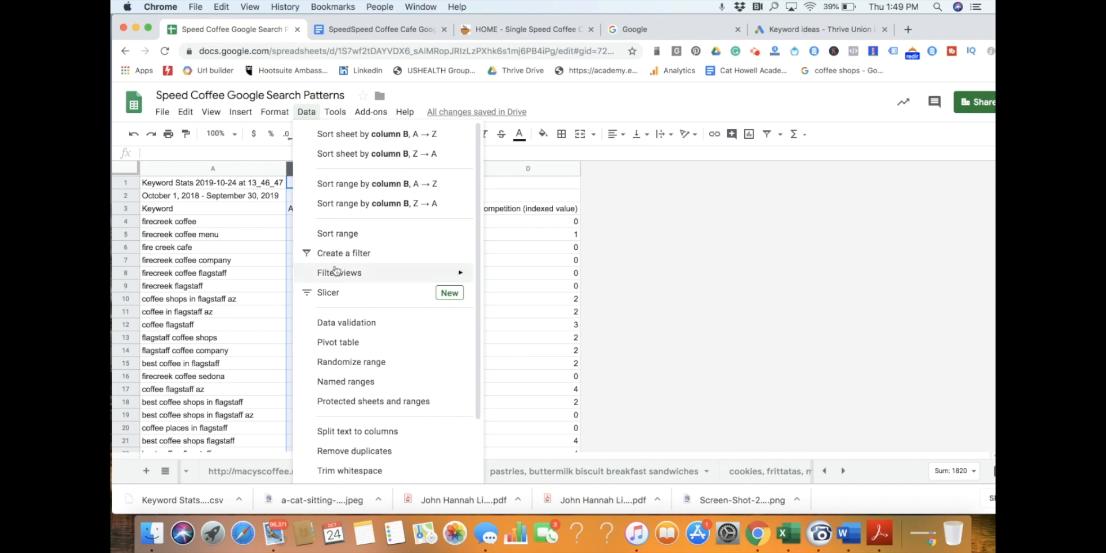
{"action": "left_click", "coordinate": [351, 258]}
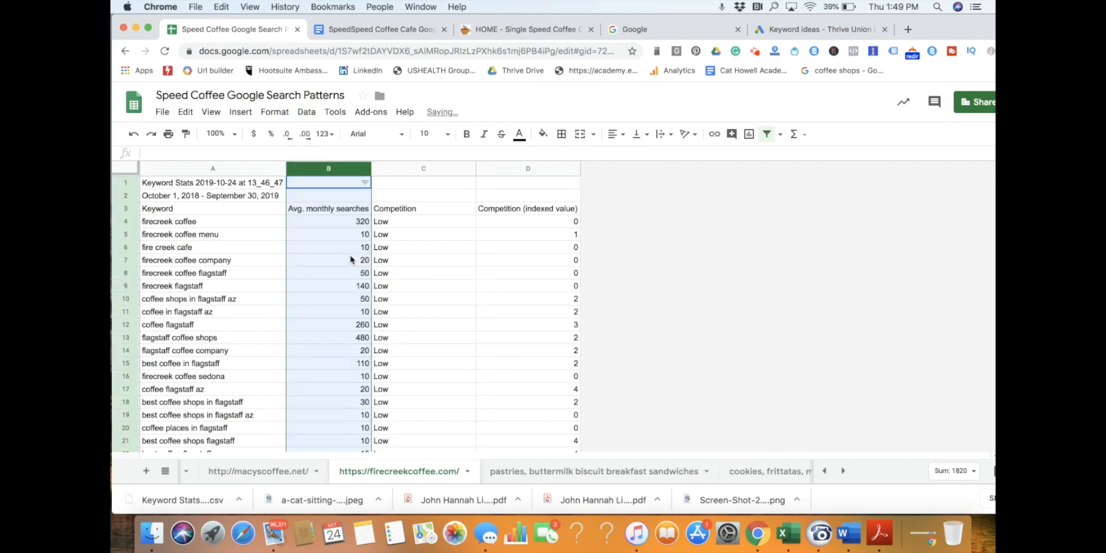
{"action": "left_click", "coordinate": [365, 182]}
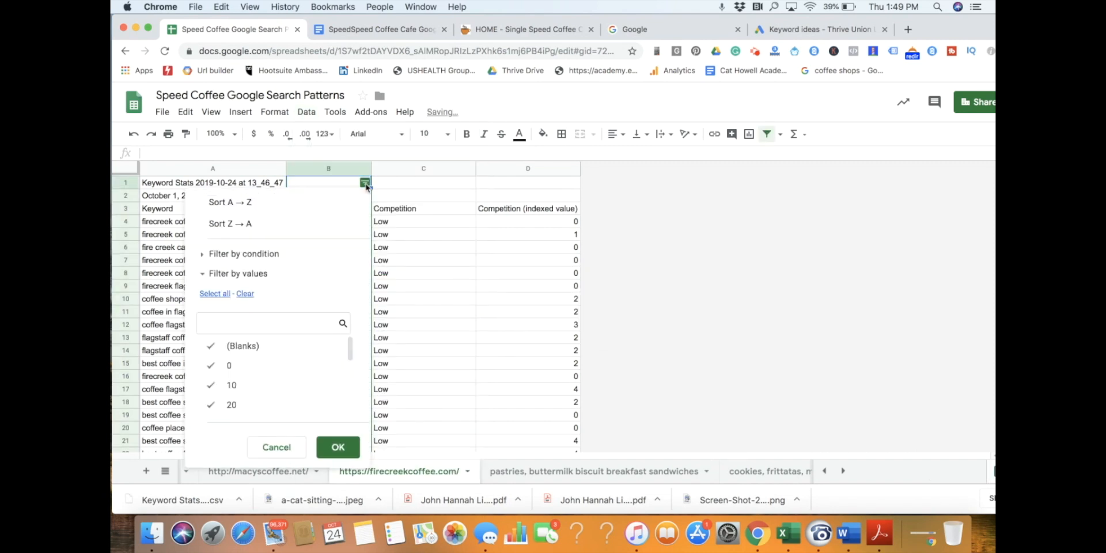
{"action": "scroll", "coordinate": [294, 392], "scroll_direction": "down", "scroll_amount": 5}
{"action": "scroll", "coordinate": [273, 364], "scroll_direction": "up", "scroll_amount": 5}
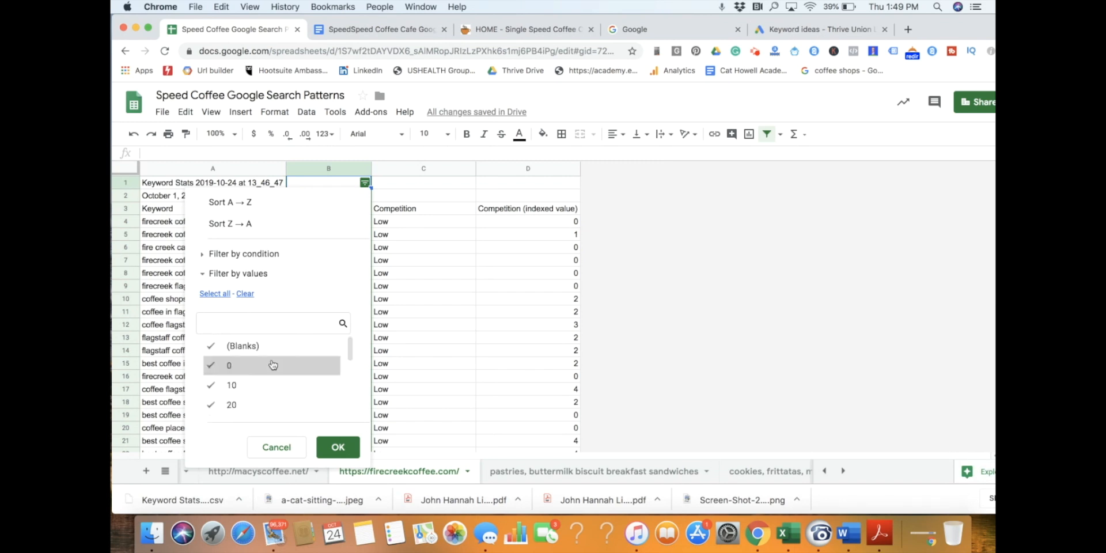
{"action": "left_click", "coordinate": [345, 451]}
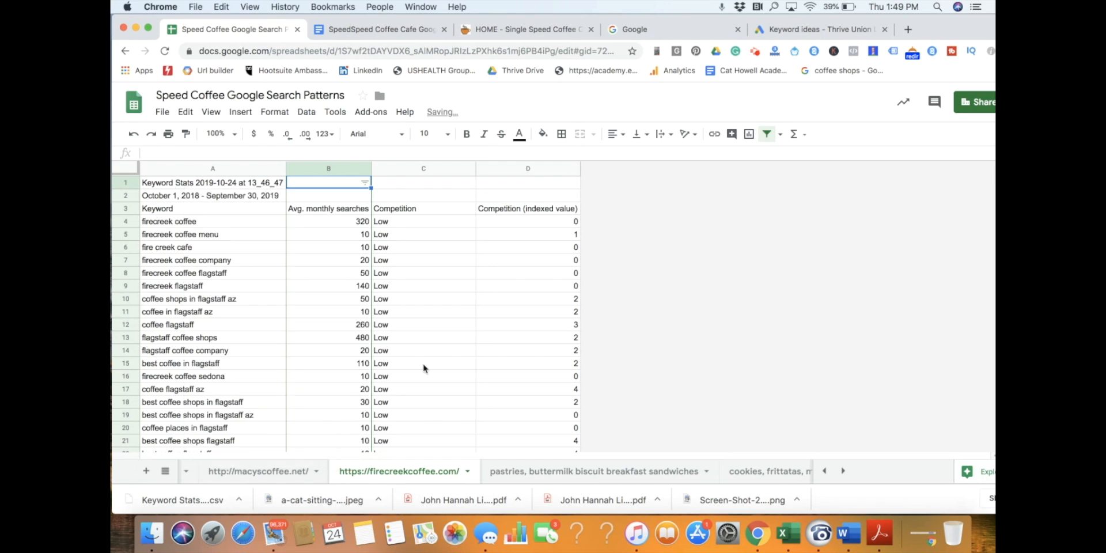
{"action": "left_click", "coordinate": [431, 364]}
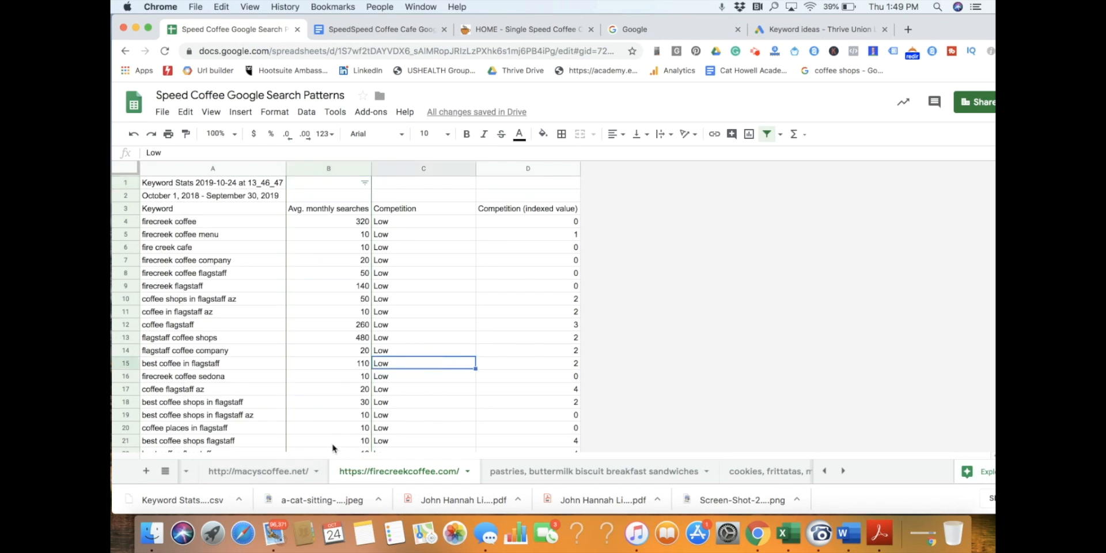
- Filter the Avg. monthly searches column by value to show only 320, 480 and blank cells
{"action": "left_click", "coordinate": [364, 182]}
{"action": "scroll", "coordinate": [265, 396], "scroll_direction": "down", "scroll_amount": 5}
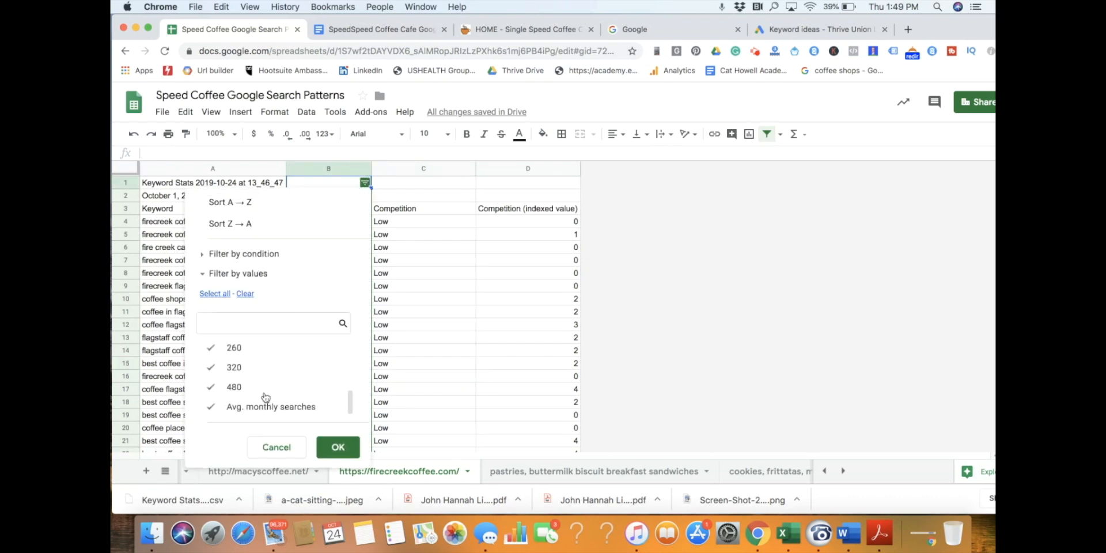
{"action": "left_click", "coordinate": [247, 406]}
{"action": "left_click", "coordinate": [238, 346]}
{"action": "scroll", "coordinate": [238, 346], "scroll_direction": "up", "scroll_amount": 1}
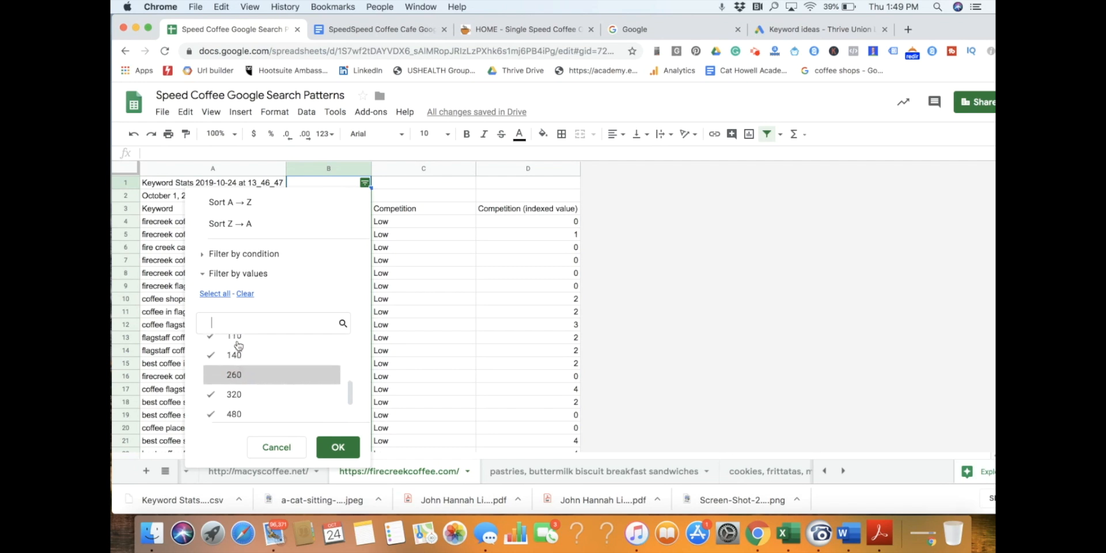
{"action": "left_click", "coordinate": [243, 359]}
{"action": "left_click", "coordinate": [241, 339]}
{"action": "scroll", "coordinate": [273, 379], "scroll_direction": "up", "scroll_amount": 2}
{"action": "left_click", "coordinate": [267, 376]}
{"action": "left_click", "coordinate": [266, 359]}
{"action": "scroll", "coordinate": [265, 363], "scroll_direction": "up", "scroll_amount": 1}
{"action": "scroll", "coordinate": [265, 364], "scroll_direction": "up", "scroll_amount": 1}
{"action": "left_click", "coordinate": [265, 377]}
{"action": "left_click", "coordinate": [264, 359]}
{"action": "left_click", "coordinate": [262, 341]}
{"action": "left_click", "coordinate": [338, 446]}
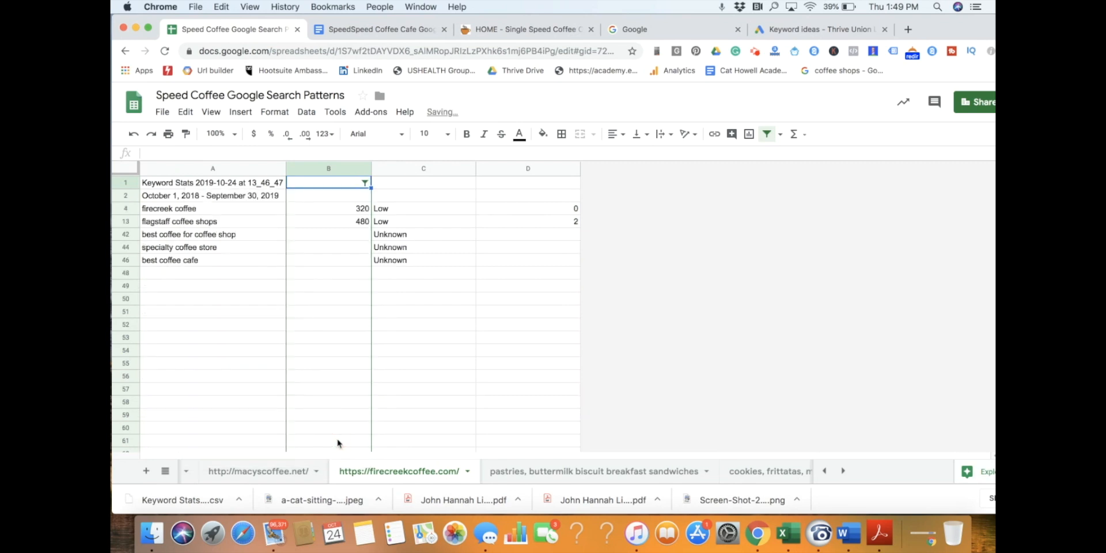
{"action": "left_click", "coordinate": [366, 354]}
- Highlight the firecreek coffee and flagstaff coffee shops rows, and open the BK Recs sheet
{"action": "left_click_drag", "start_coordinate": [124, 210], "coordinate": [124, 216]}
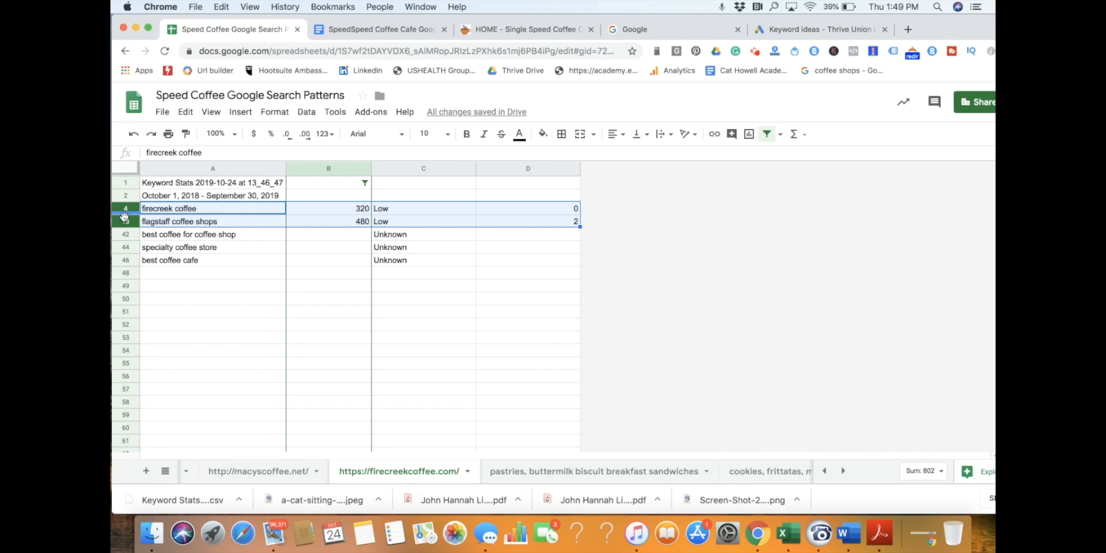
{"action": "scroll", "coordinate": [255, 471], "scroll_direction": "left", "scroll_amount": 5}
{"action": "scroll", "coordinate": [255, 471], "scroll_direction": "left", "scroll_amount": 8}
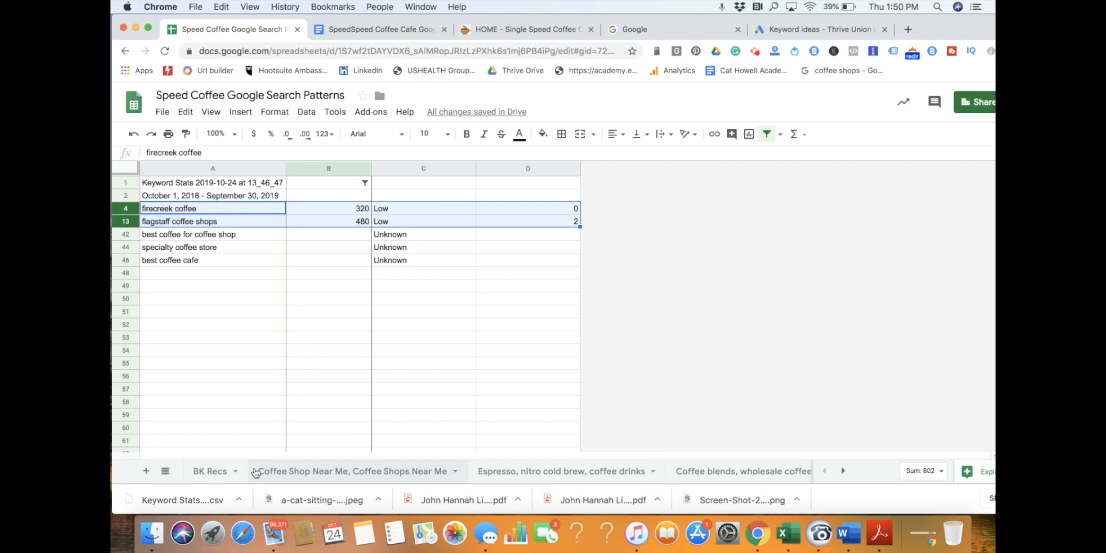
{"action": "left_click", "coordinate": [211, 472]}
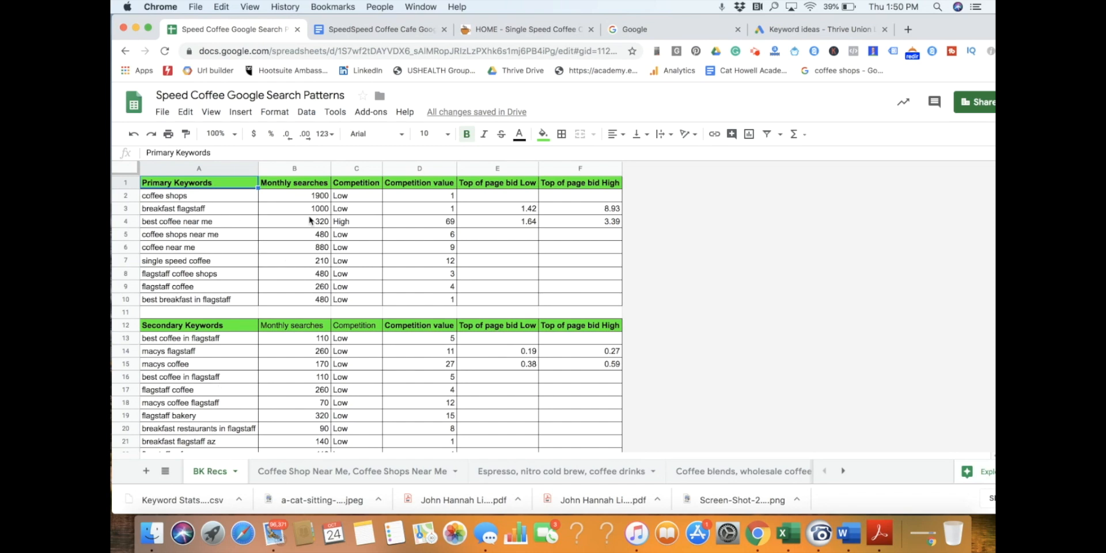
- Examine the primary keywords' competition and best coffee near me's searches and top of page bids, with a look at the Single Speed Coffee Cafe homepage
{"action": "left_click_drag", "start_coordinate": [348, 199], "coordinate": [352, 305]}
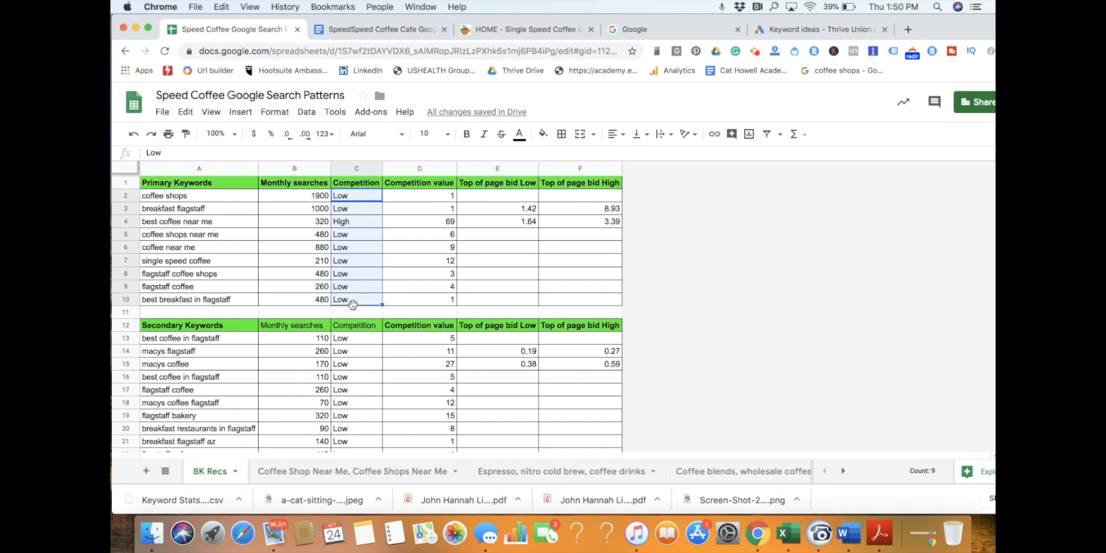
{"action": "left_click", "coordinate": [223, 224]}
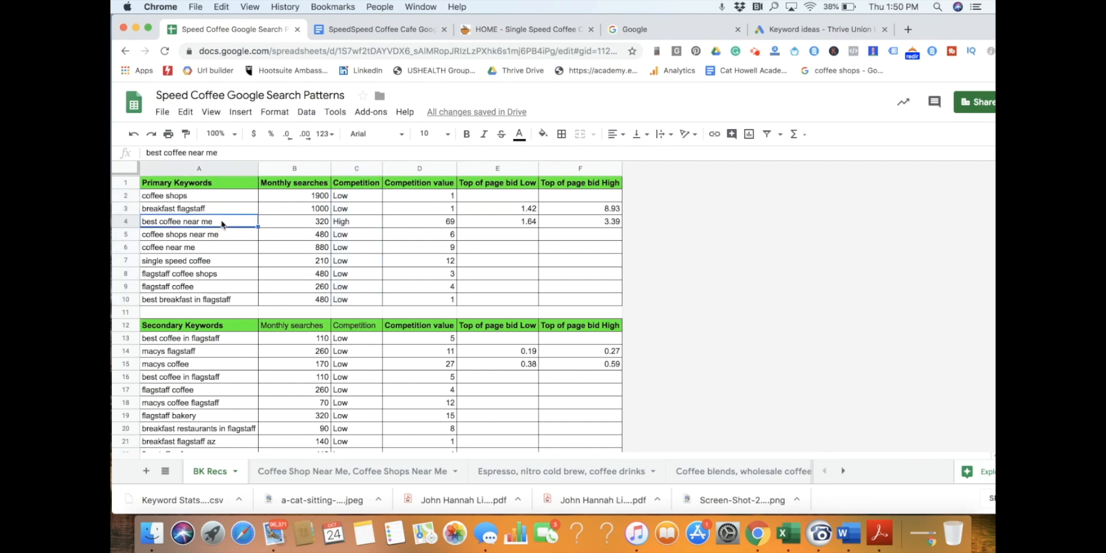
{"action": "left_click", "coordinate": [503, 34]}
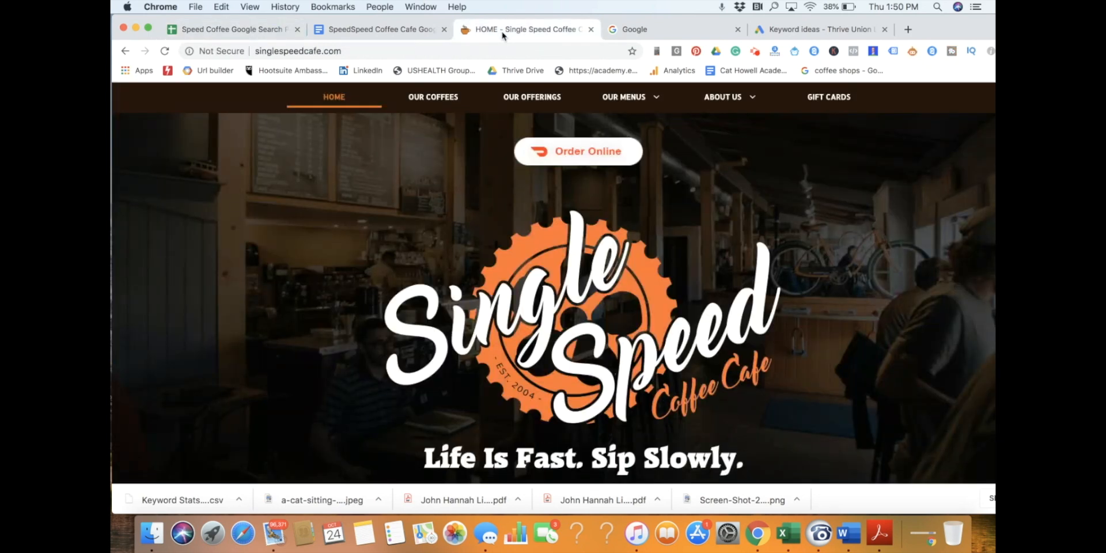
{"action": "left_click", "coordinate": [227, 29]}
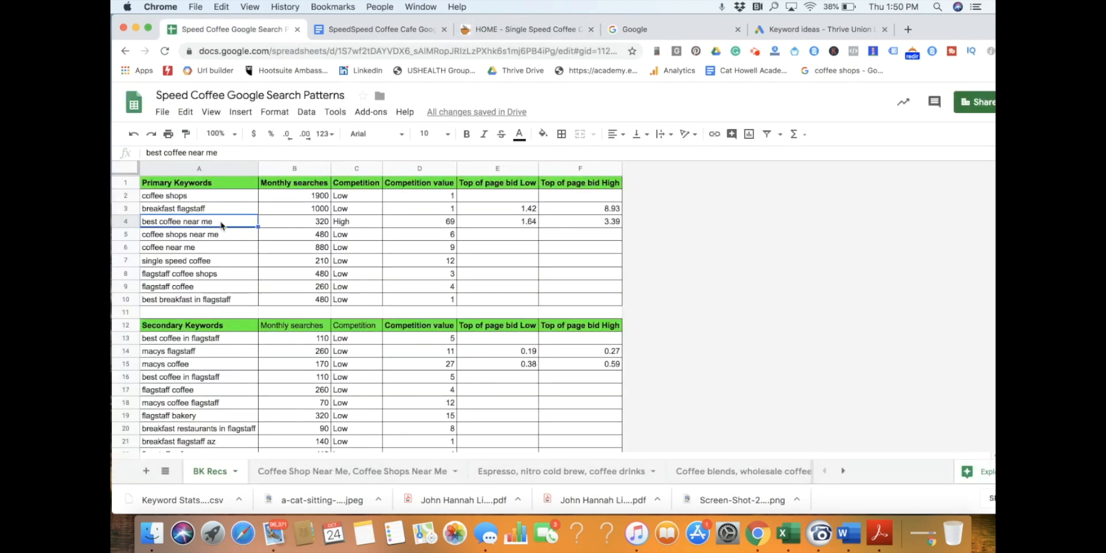
{"action": "left_click", "coordinate": [314, 227]}
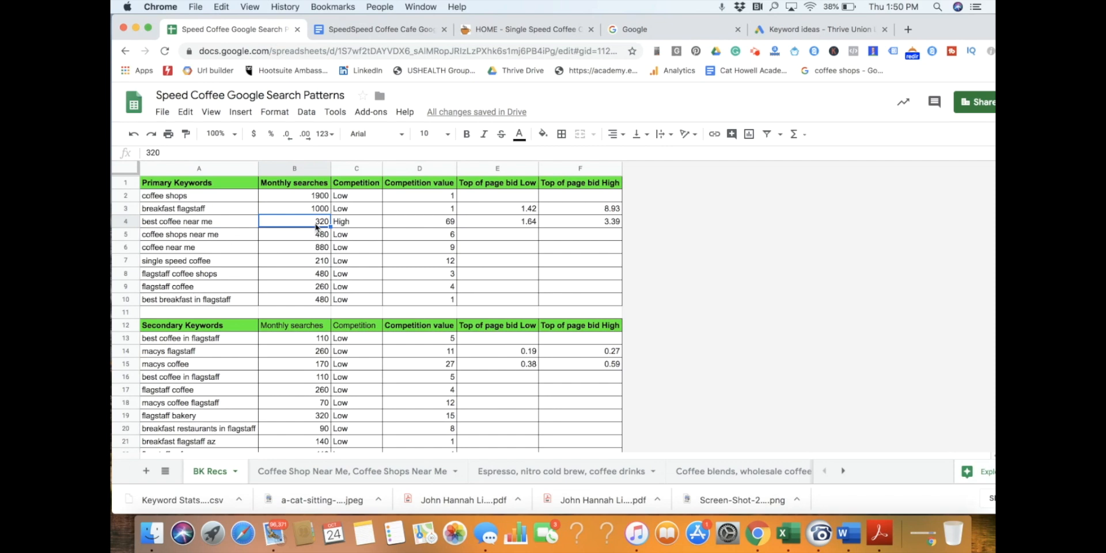
{"action": "left_click", "coordinate": [354, 225]}
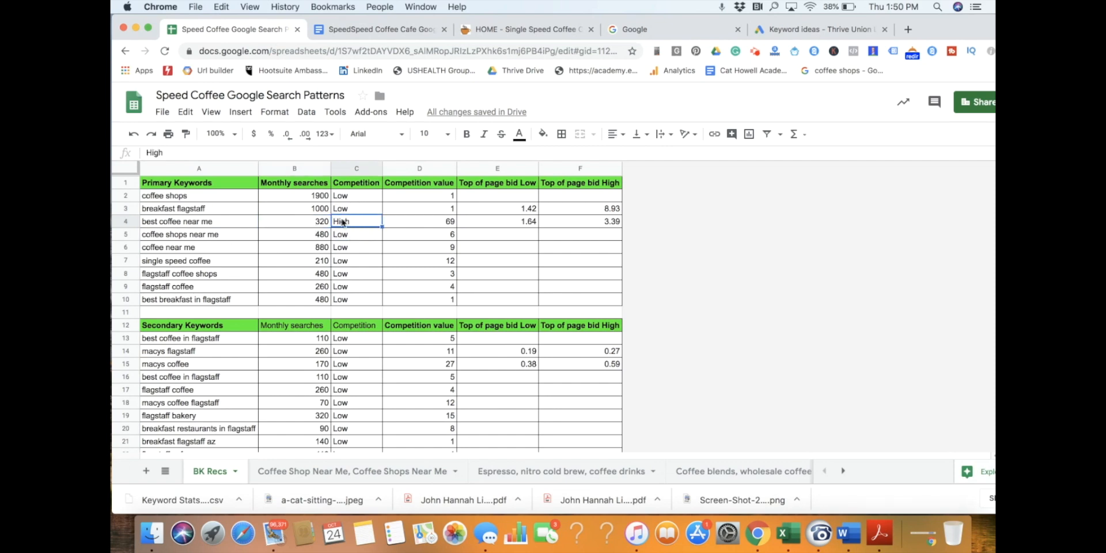
{"action": "left_click", "coordinate": [506, 223]}
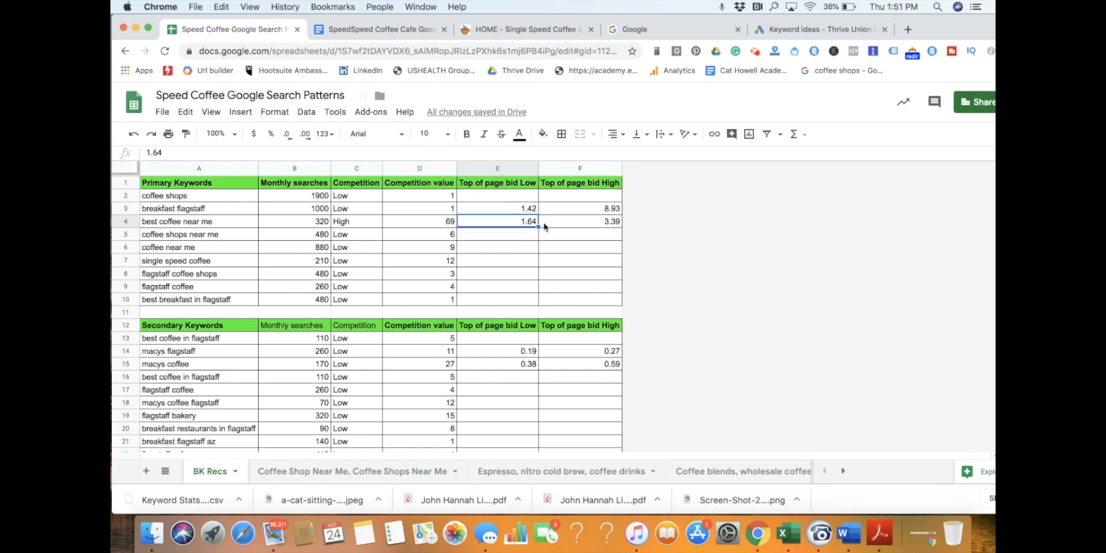
{"action": "left_click", "coordinate": [564, 223]}
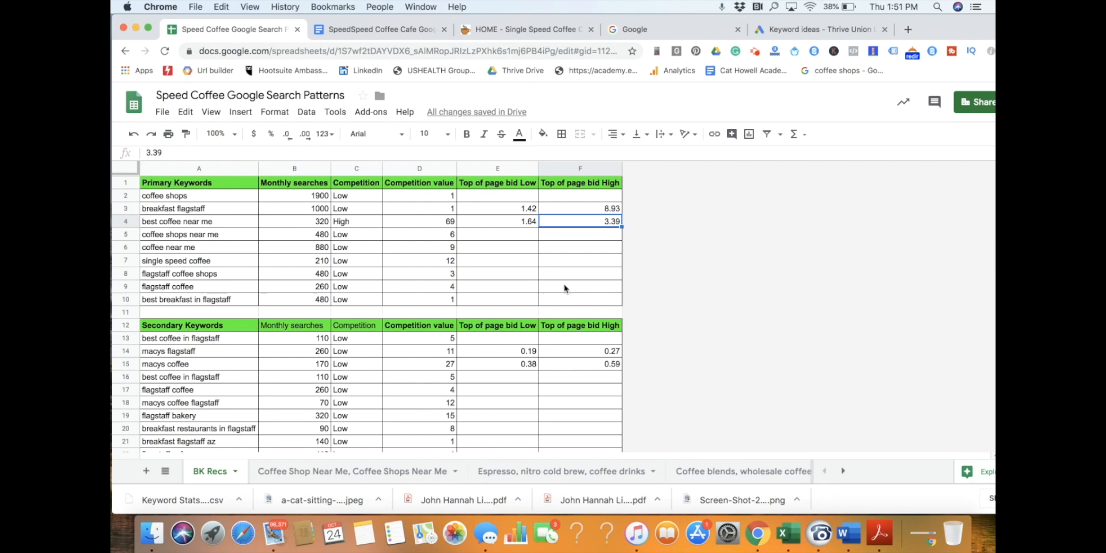
{"action": "scroll", "coordinate": [593, 465], "scroll_direction": "right", "scroll_amount": 5}
{"action": "scroll", "coordinate": [593, 466], "scroll_direction": "right", "scroll_amount": 5}
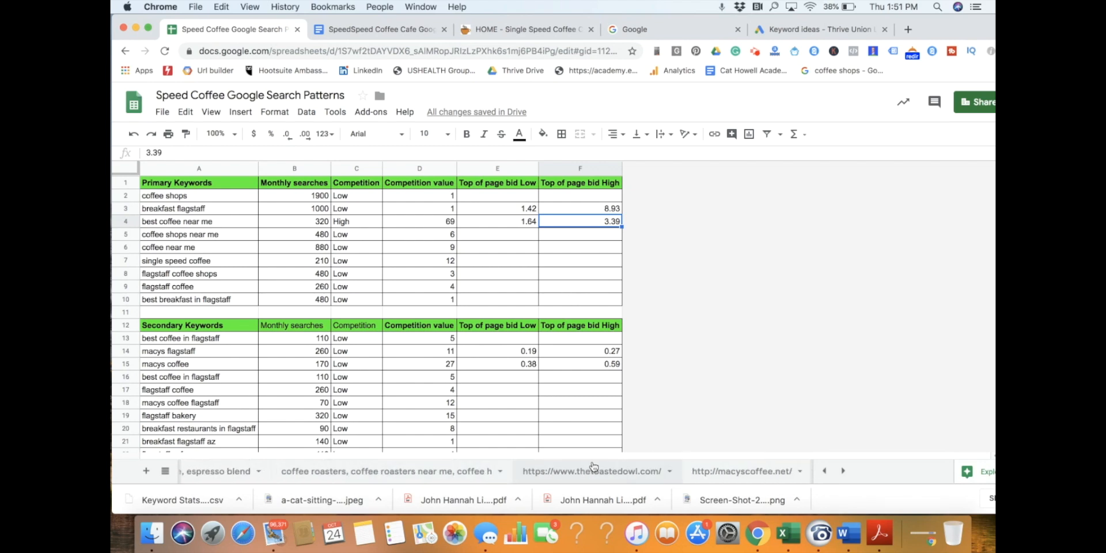
{"action": "scroll", "coordinate": [594, 466], "scroll_direction": "right", "scroll_amount": 5}
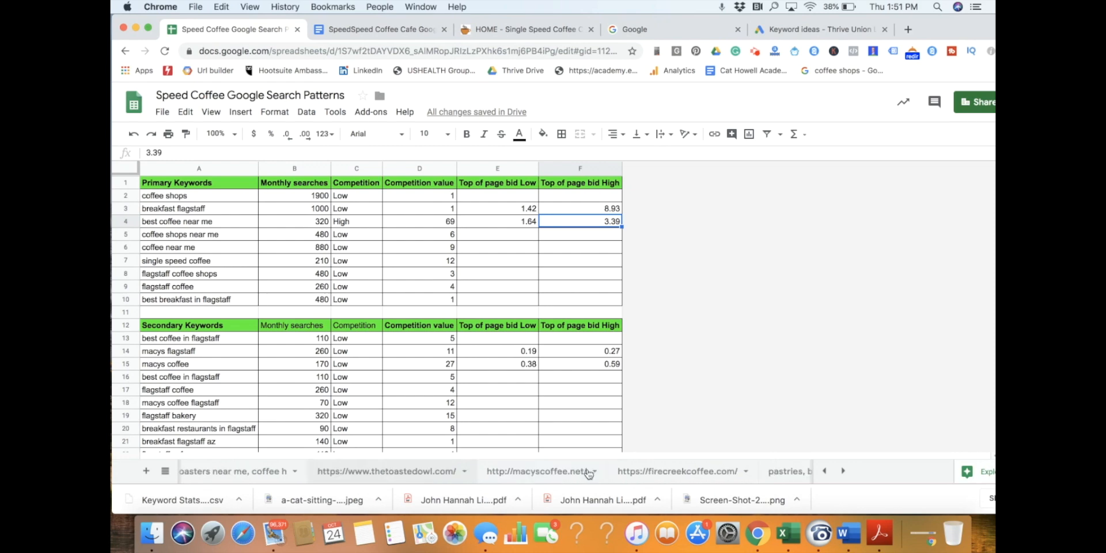
{"action": "left_click", "coordinate": [606, 471]}
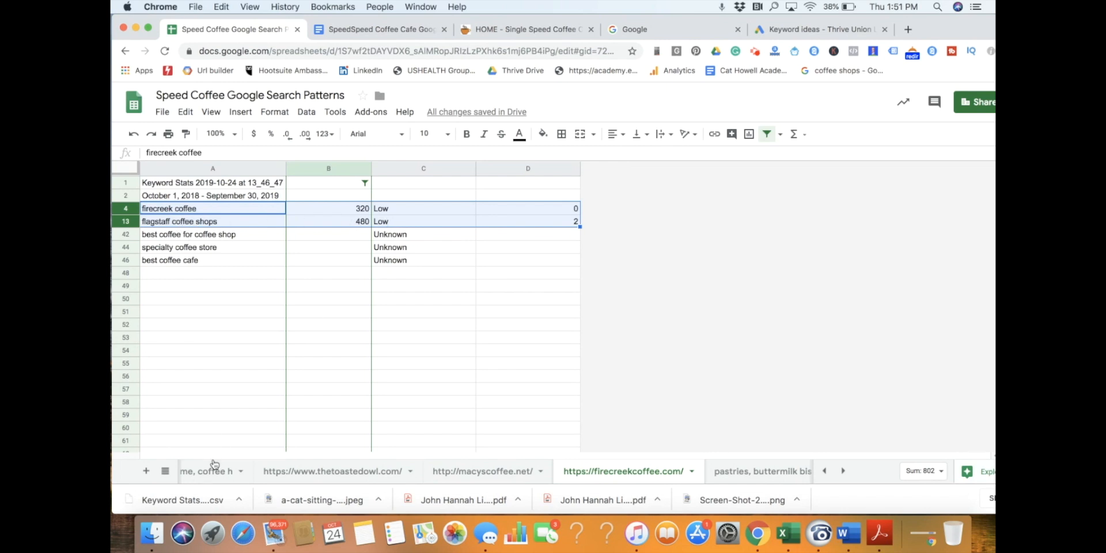
{"action": "scroll", "coordinate": [218, 471], "scroll_direction": "left", "scroll_amount": 5}
{"action": "left_click", "coordinate": [218, 470]}
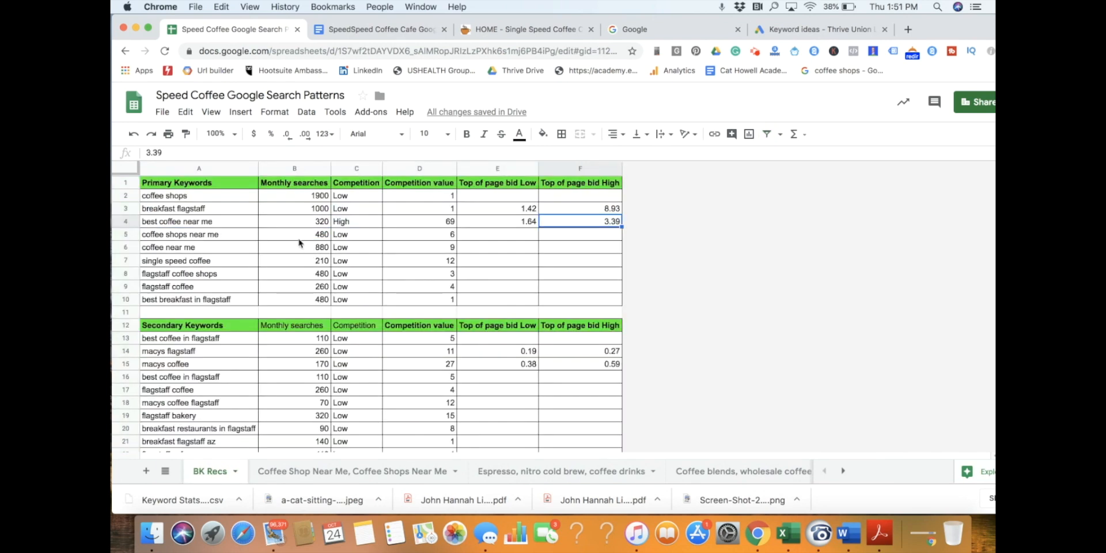
- Examine the searches, competition levels and competition values of the flagstaff coffee shops and best coffee near me rows on the BK Recs sheet
{"action": "left_click_drag", "start_coordinate": [219, 277], "coordinate": [599, 274]}
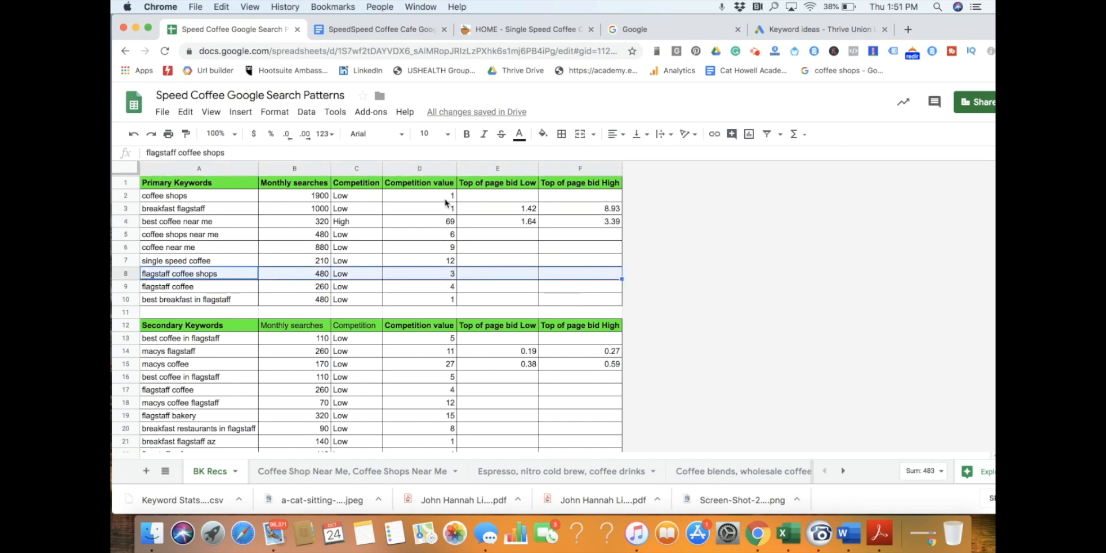
{"action": "left_click", "coordinate": [453, 287]}
{"action": "left_click", "coordinate": [447, 222]}
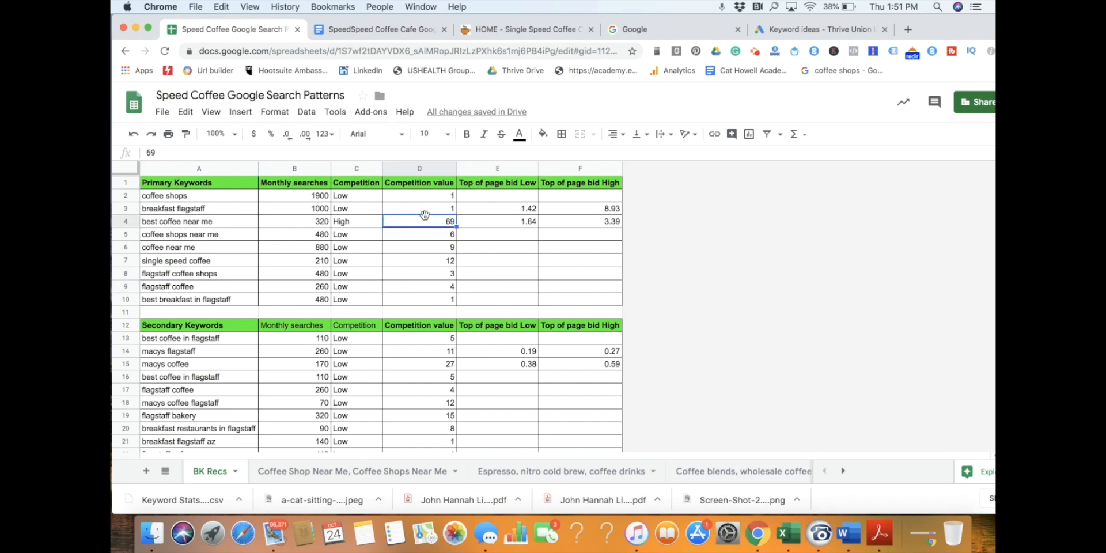
{"action": "left_click", "coordinate": [356, 221]}
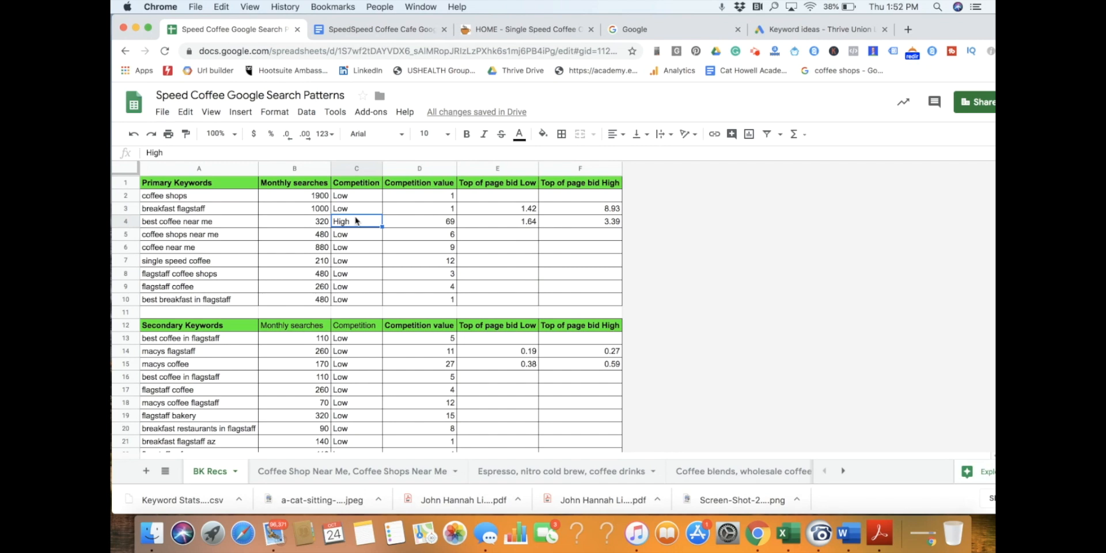
{"action": "left_click", "coordinate": [419, 228]}
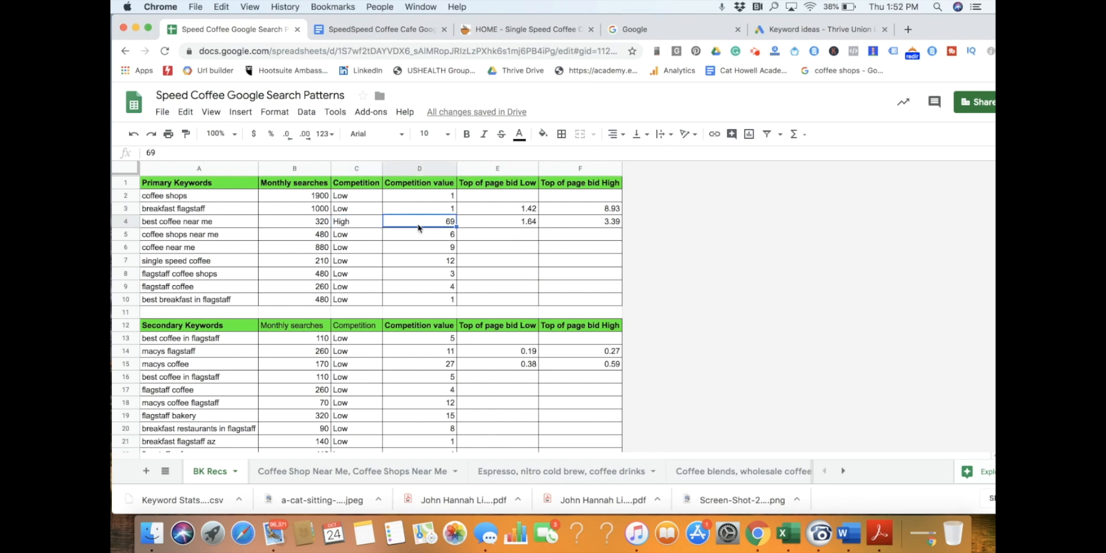
{"action": "left_click", "coordinate": [228, 273]}
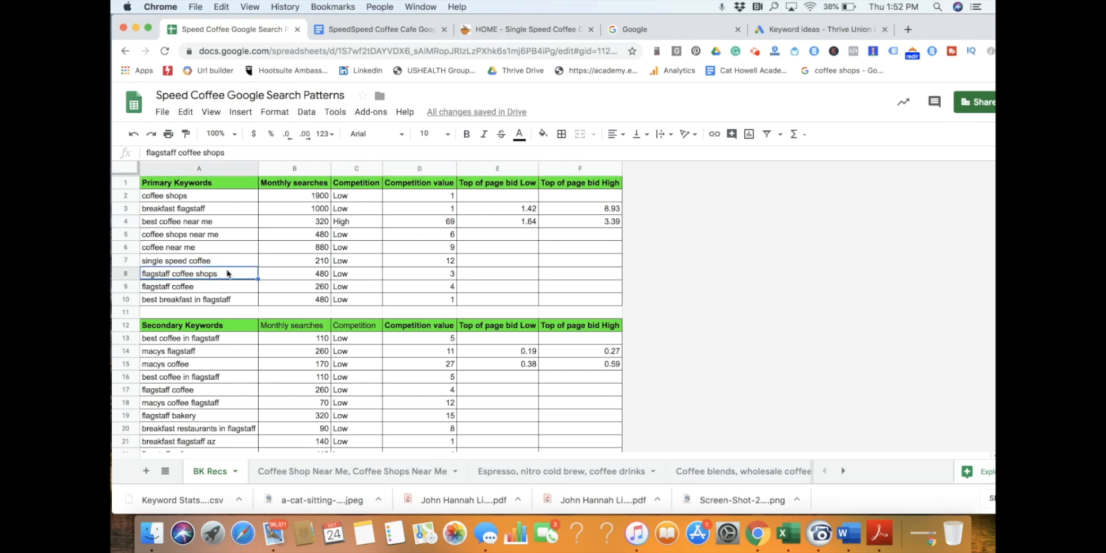
{"action": "left_click", "coordinate": [340, 277]}
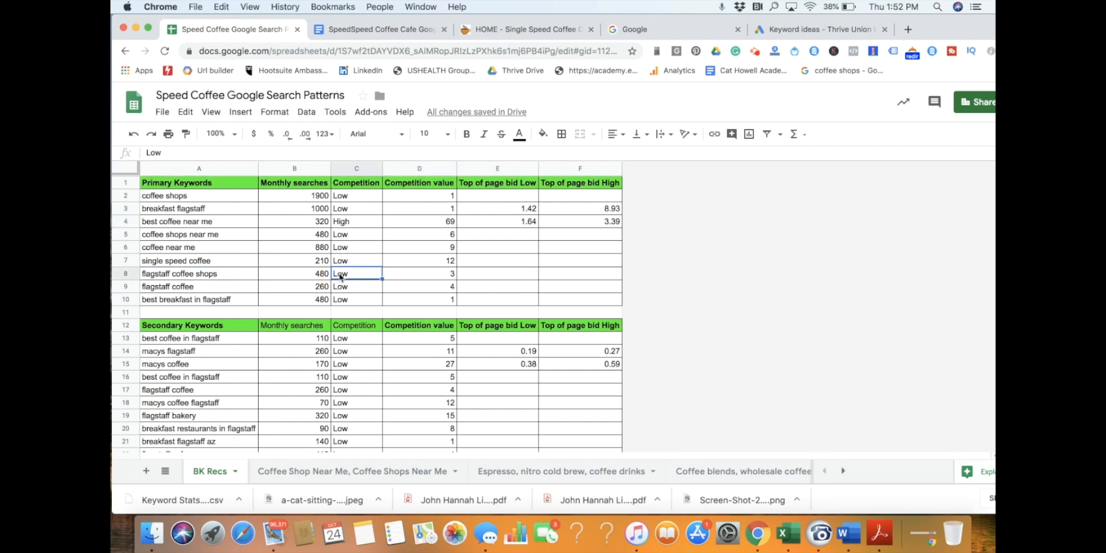
{"action": "left_click", "coordinate": [433, 276]}
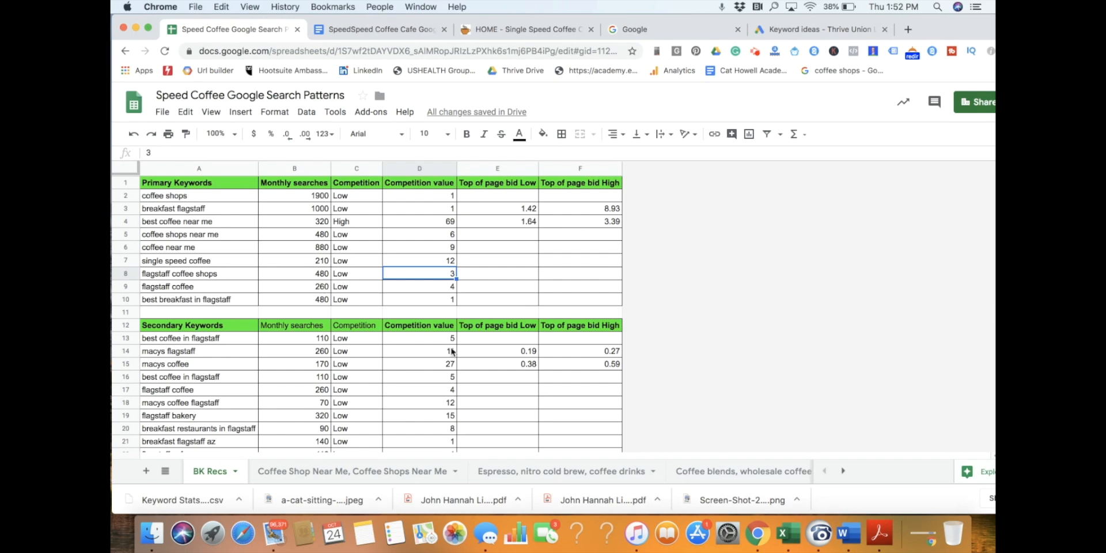
- Switch to the Google Ads keyword plan and start a keyword-based search with coffee shop near me as the first keyword
{"action": "left_click", "coordinate": [774, 33]}
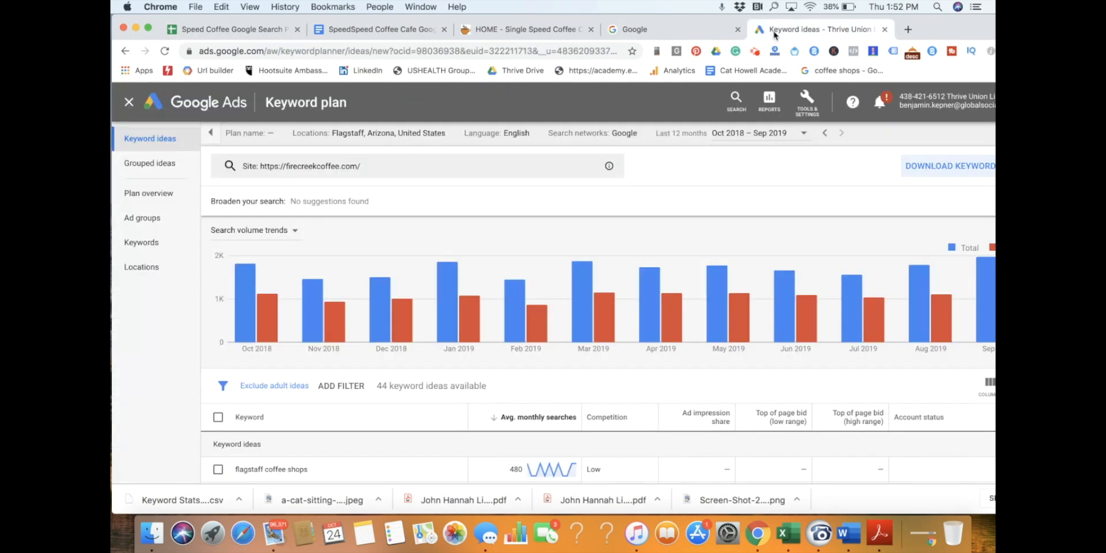
{"action": "left_click", "coordinate": [341, 166]}
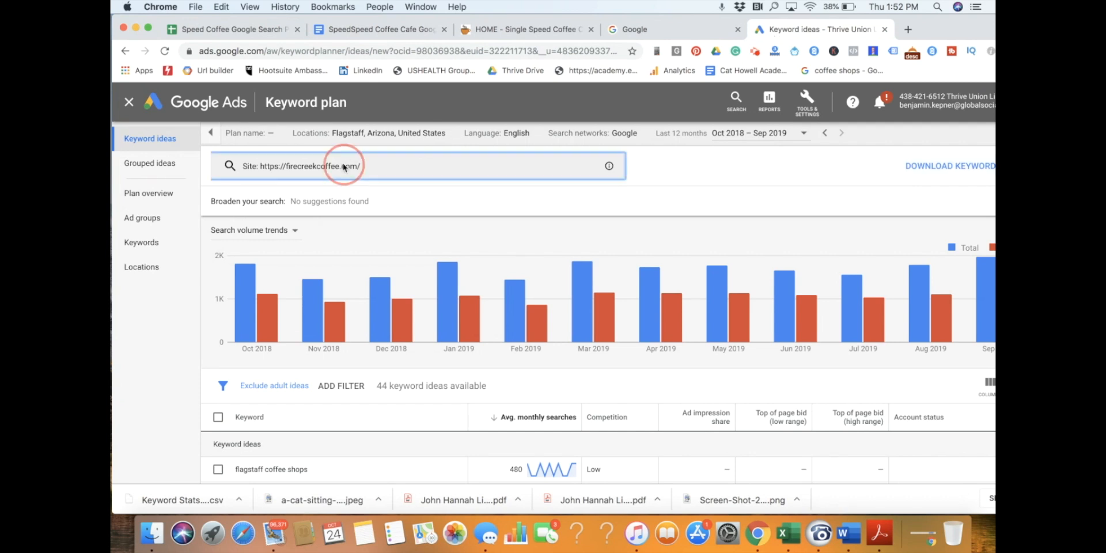
{"action": "triple_click", "coordinate": [311, 222]}
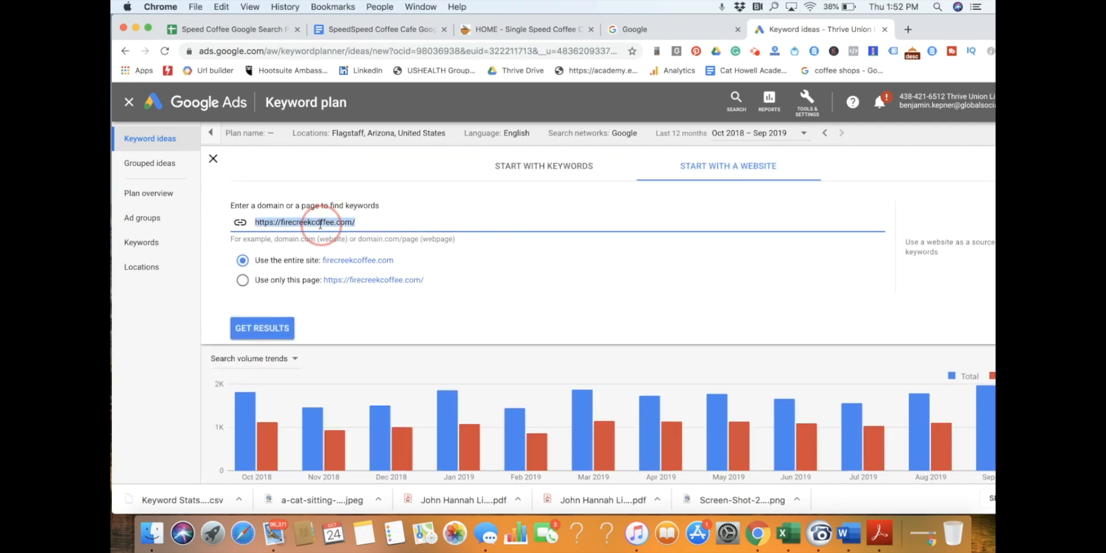
{"action": "left_click", "coordinate": [530, 163]}
{"action": "left_click", "coordinate": [364, 229]}
{"action": "type", "text": "co"}
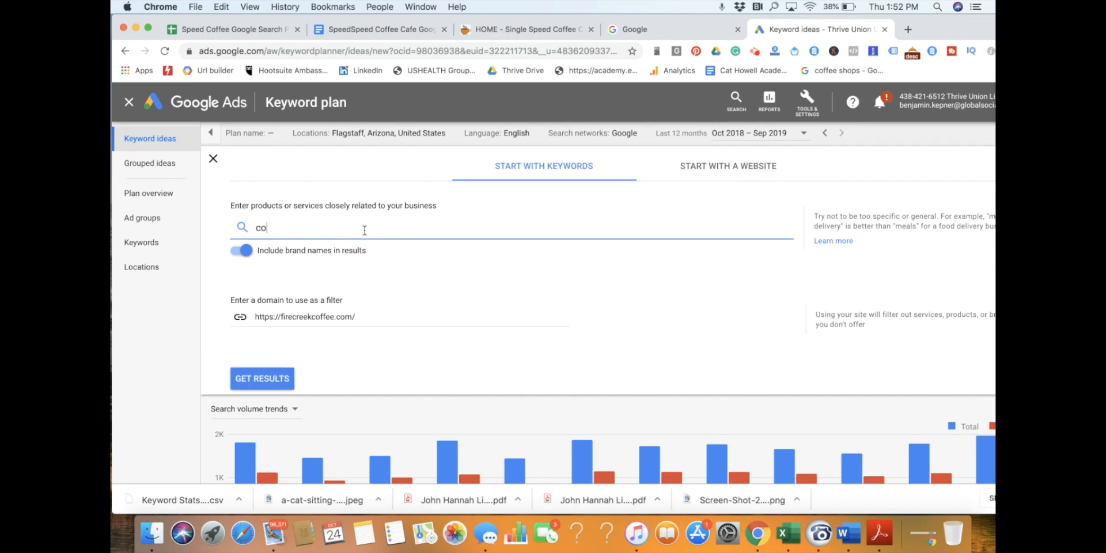
{"action": "type", "text": "ffee shop near me"}
{"action": "key", "text": "Return"}
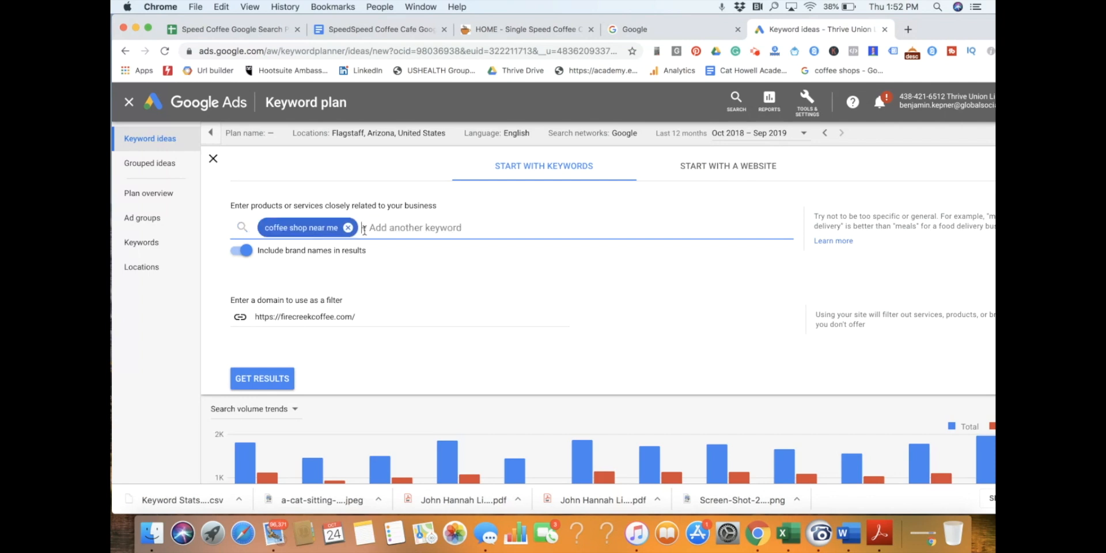
- Add nitro cold brew and coffee shop arizona to the keyword search and get its results
{"action": "type", "text": "nitro cold brew"}
{"action": "key", "text": "Return"}
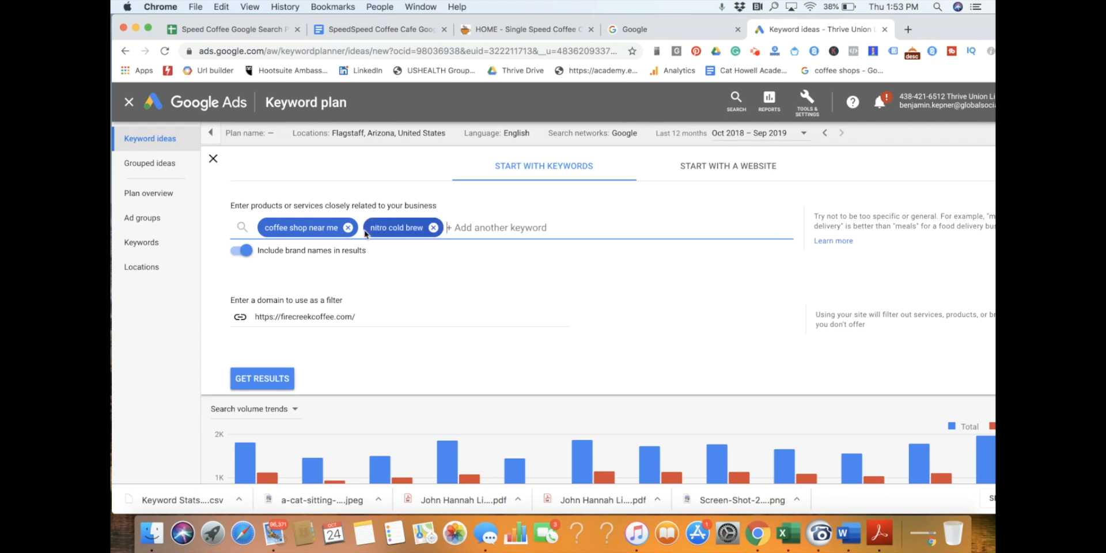
{"action": "type", "text": "c"}
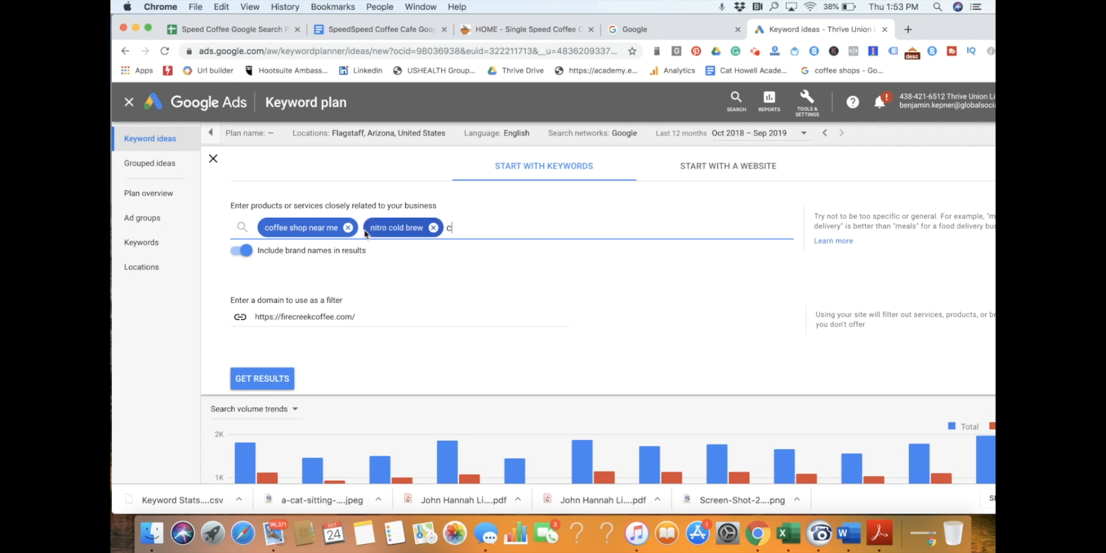
{"action": "type", "text": "offee shop arizona"}
{"action": "key", "text": "Return"}
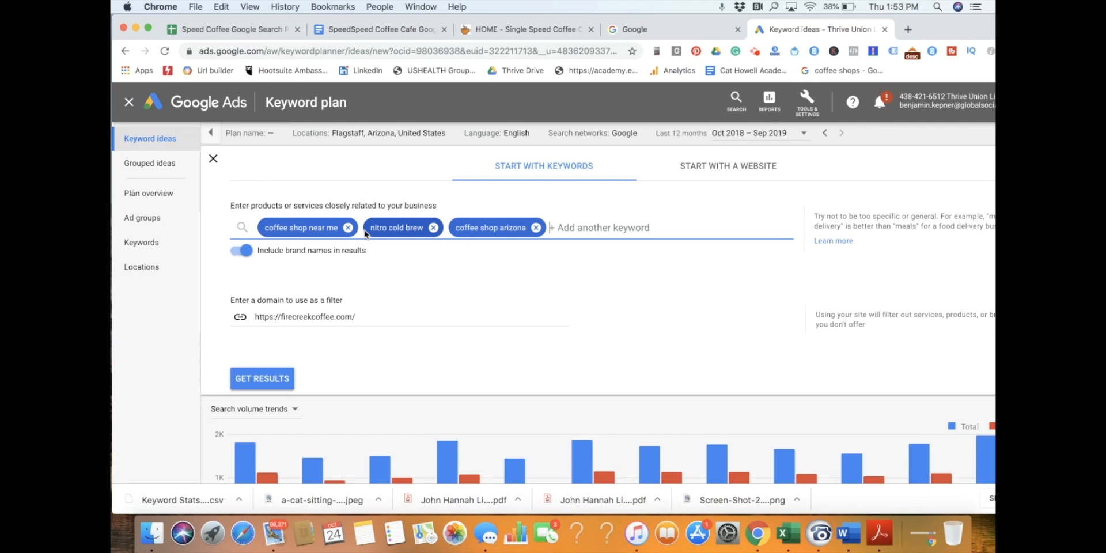
{"action": "left_click", "coordinate": [285, 378]}
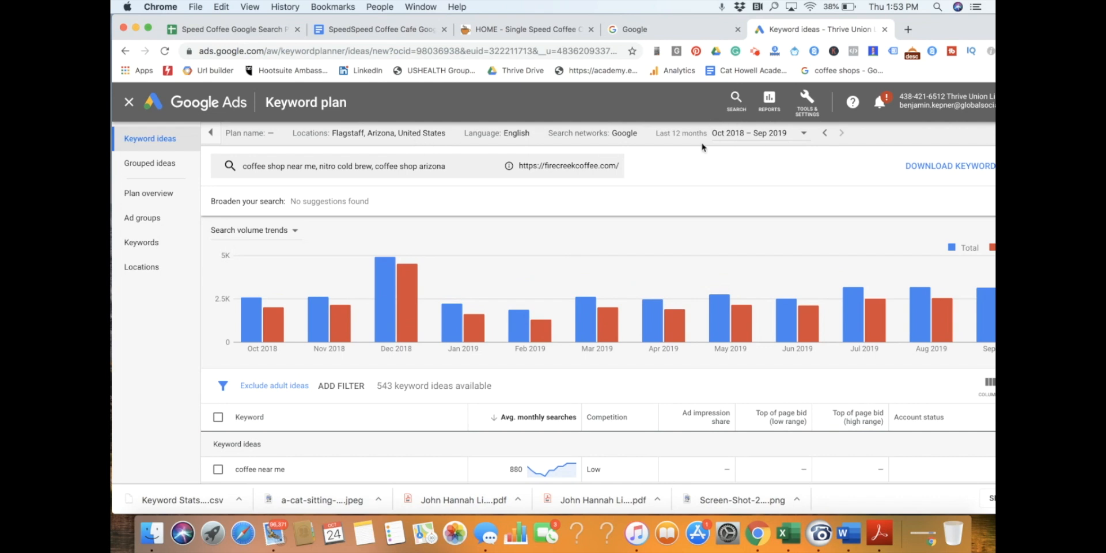
- Check the date range options for the search data, keep the range as it is, and download the keyword ideas
{"action": "left_click", "coordinate": [805, 135]}
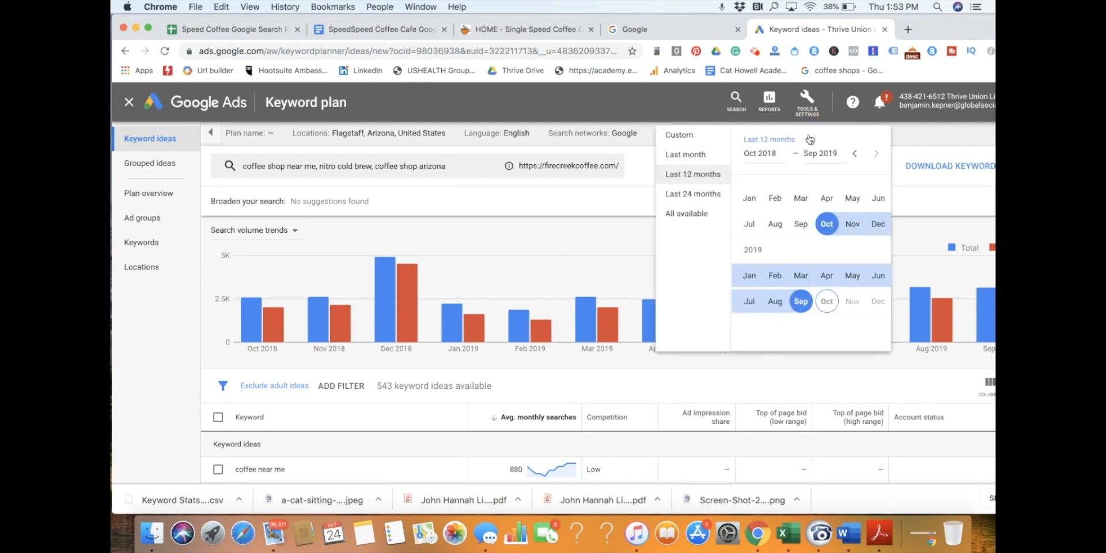
{"action": "left_click", "coordinate": [933, 197]}
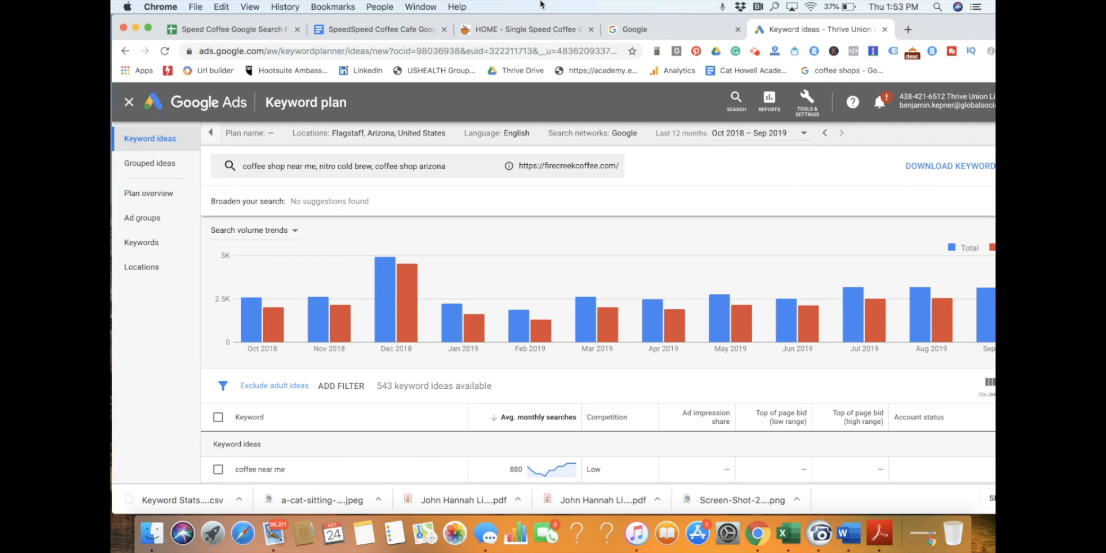
{"action": "left_click", "coordinate": [149, 28]}
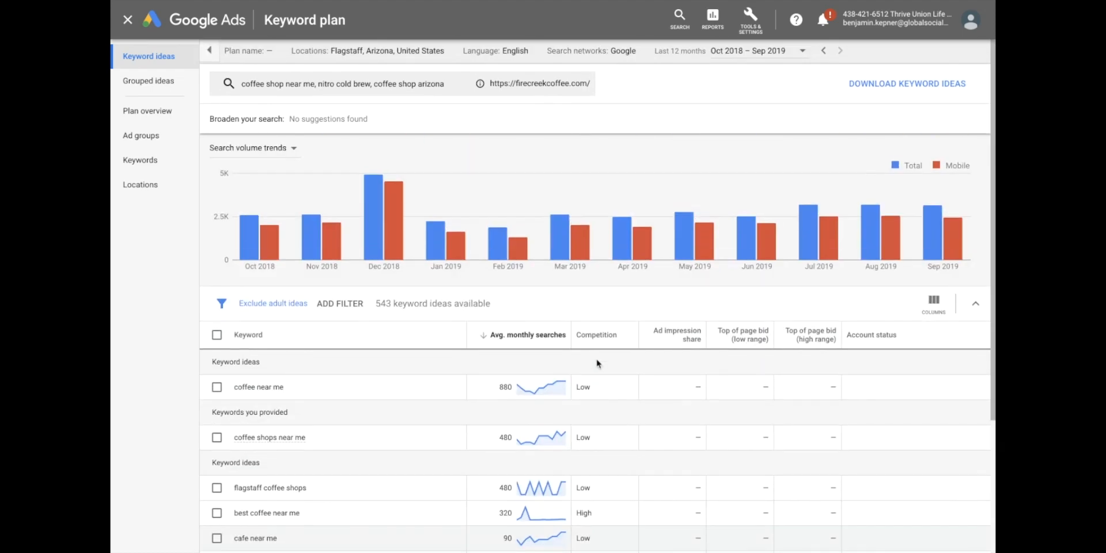
{"action": "left_click", "coordinate": [933, 91]}
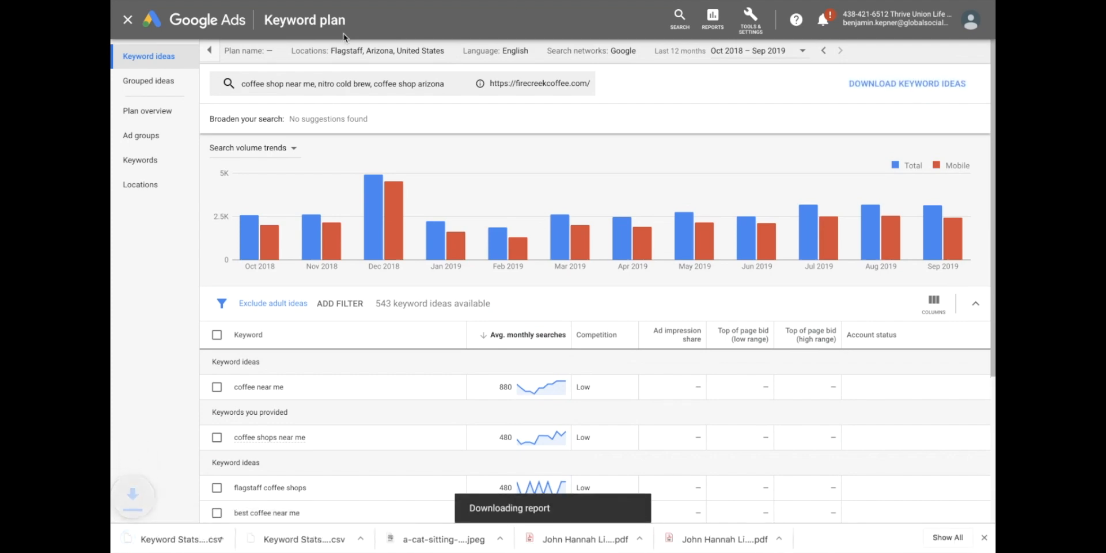
- Return to the Speed Coffee Google Search Patterns spreadsheet and open the Coffee Shop Near Me, Coffee Shops Near Me sheet
{"action": "left_click", "coordinate": [147, 24]}
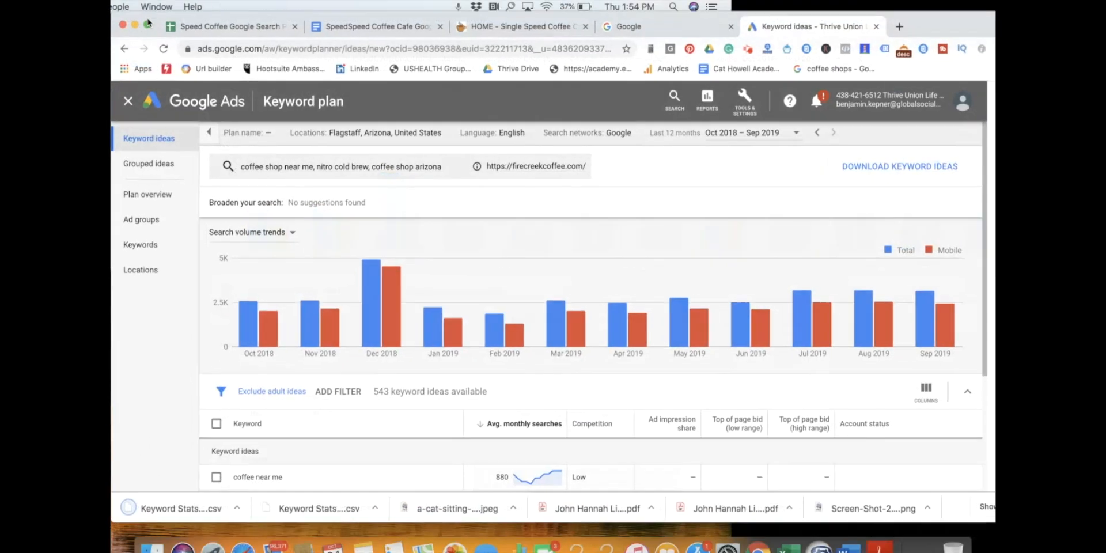
{"action": "left_click", "coordinate": [242, 30]}
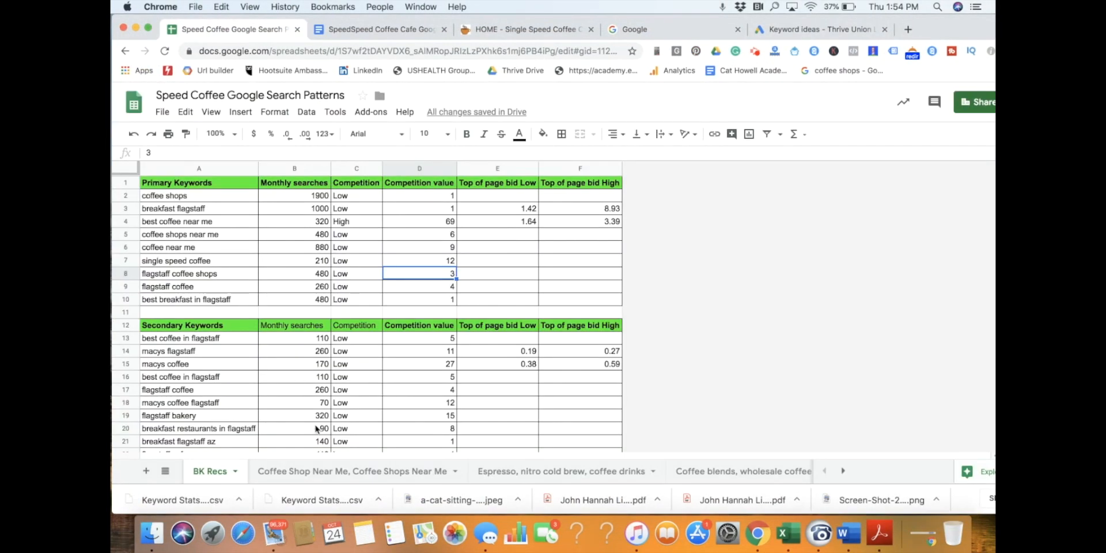
{"action": "left_click", "coordinate": [326, 470]}
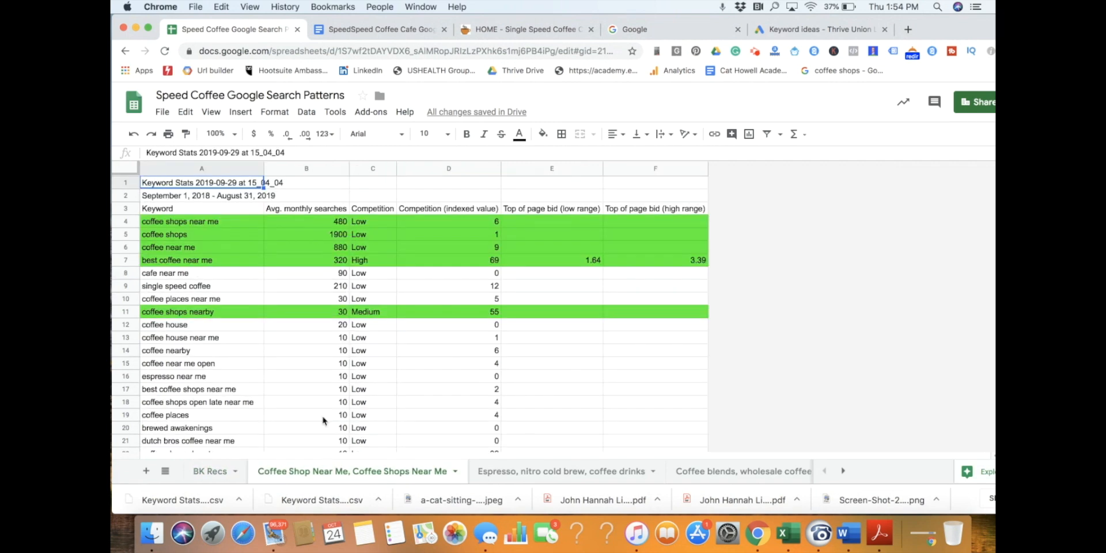
{"action": "left_click", "coordinate": [161, 112]}
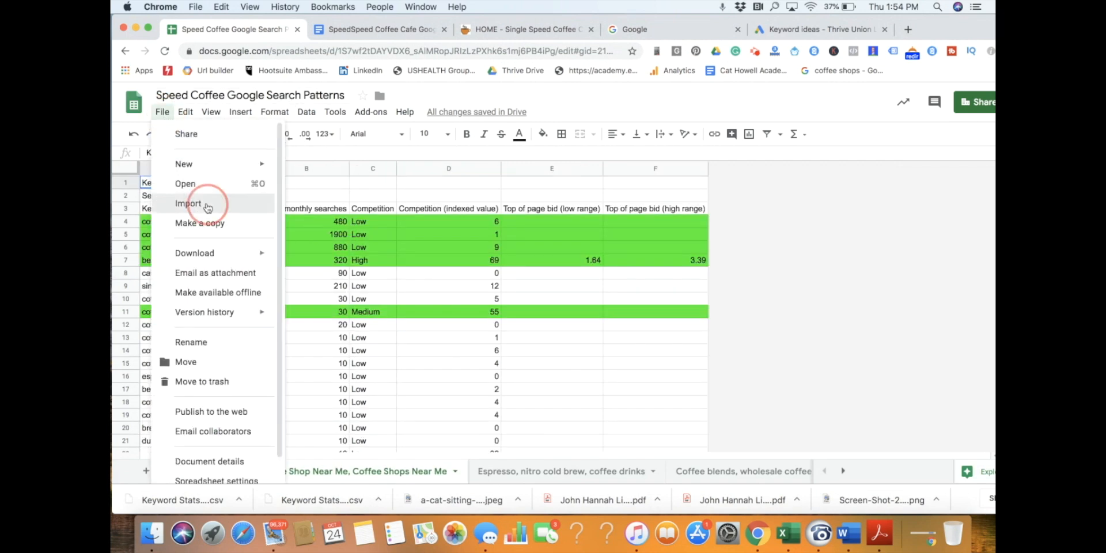
{"action": "left_click", "coordinate": [202, 205]}
{"action": "left_click", "coordinate": [621, 163]}
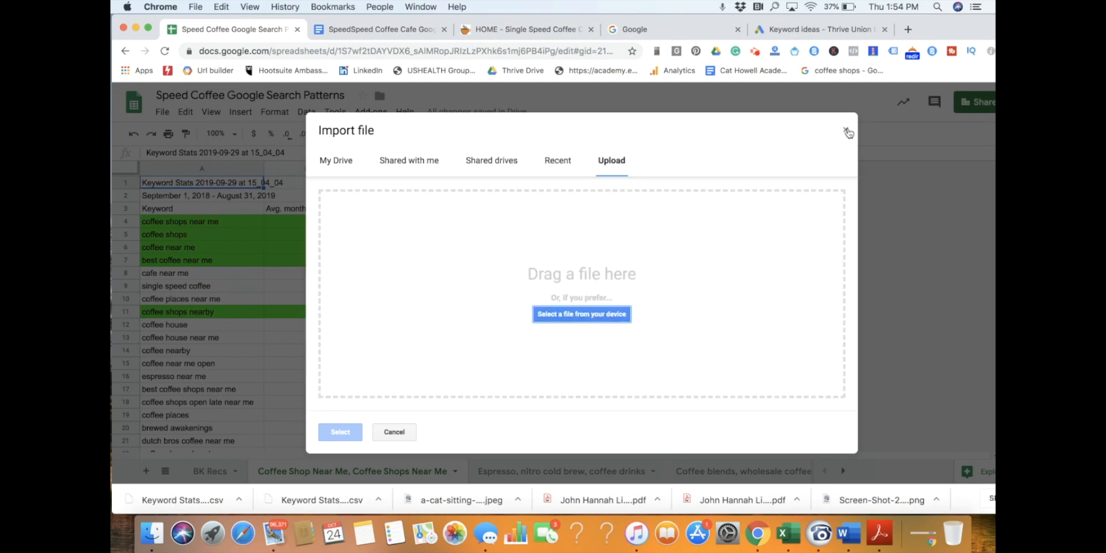
{"action": "left_click", "coordinate": [846, 130]}
- Create a filter on the Avg. monthly searches column and show only rows with the value 1900
{"action": "left_click", "coordinate": [445, 316]}
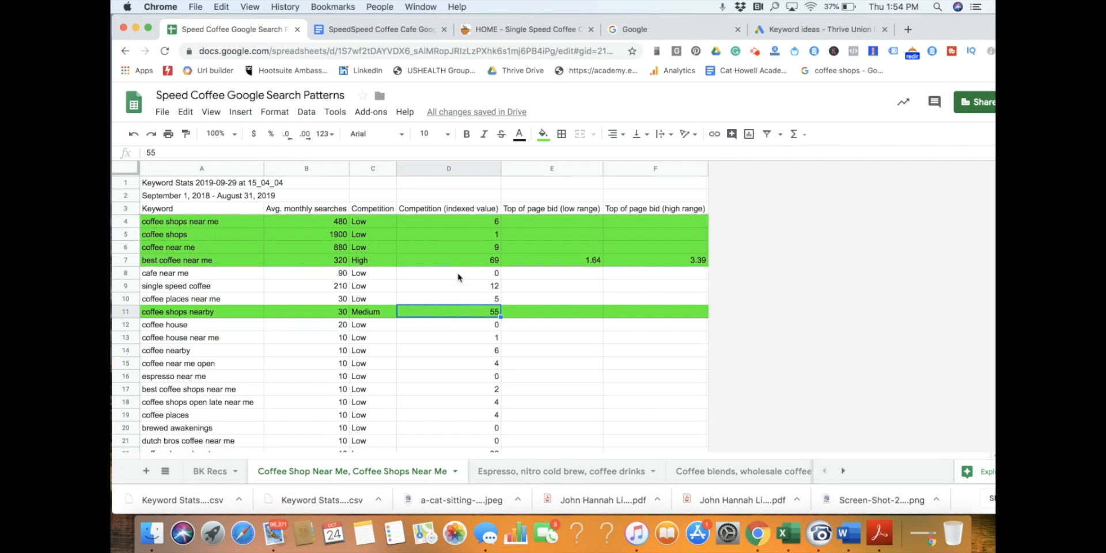
{"action": "left_click", "coordinate": [300, 169]}
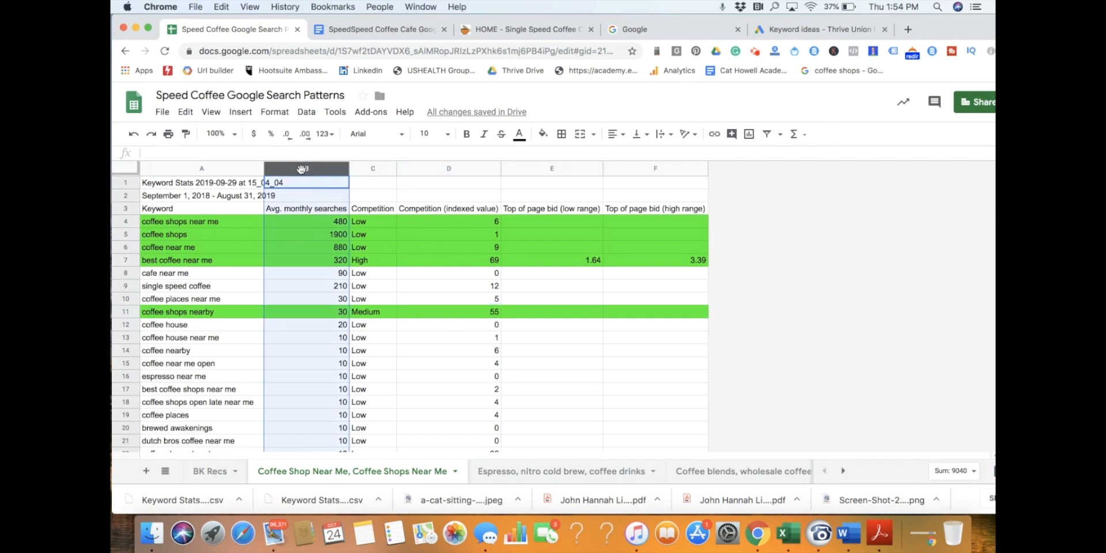
{"action": "left_click", "coordinate": [306, 112]}
{"action": "left_click", "coordinate": [344, 259]}
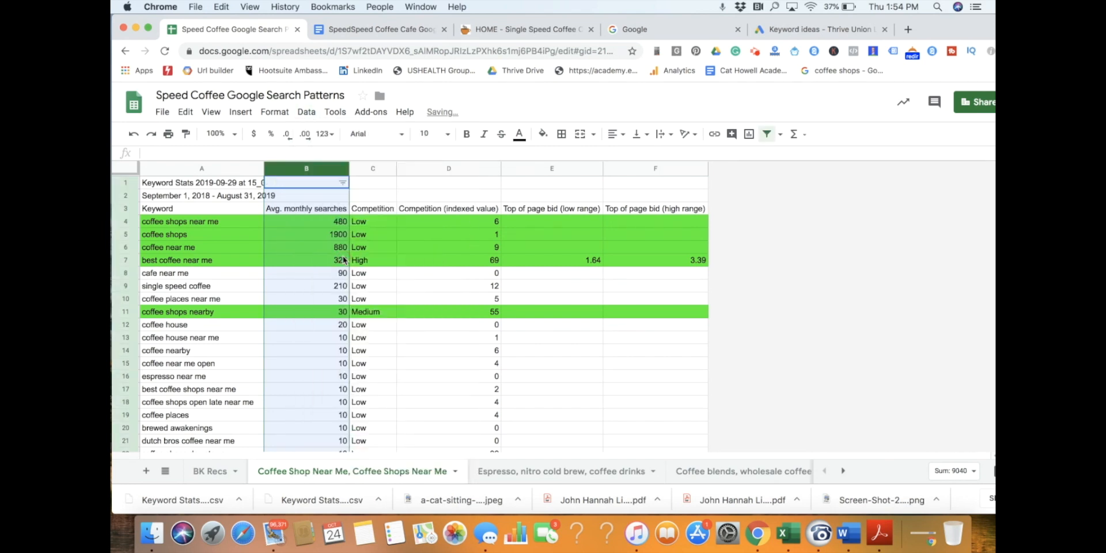
{"action": "left_click", "coordinate": [342, 182]}
{"action": "scroll", "coordinate": [256, 378], "scroll_direction": "down", "scroll_amount": 5}
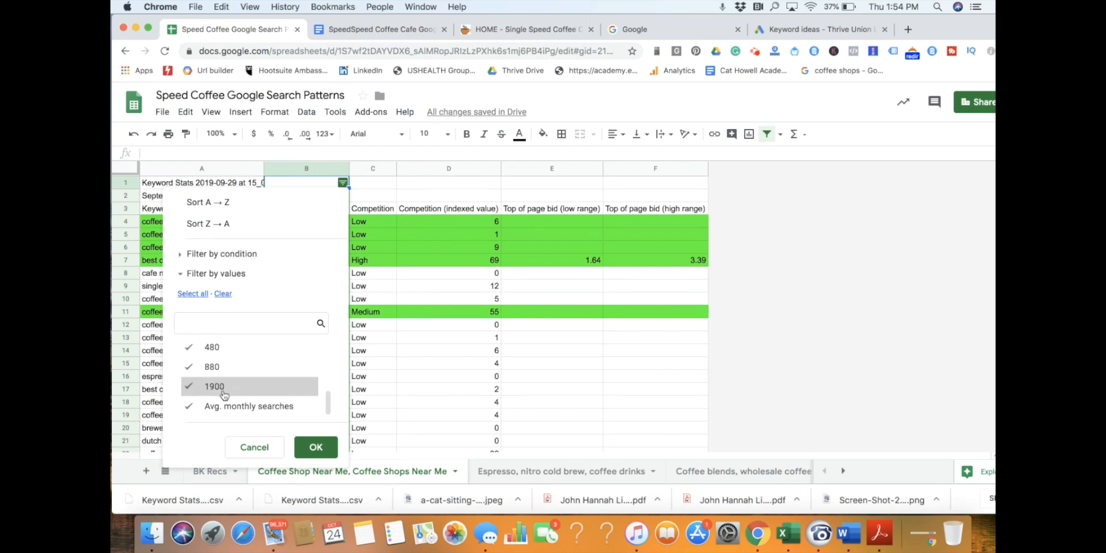
{"action": "left_click", "coordinate": [221, 297]}
{"action": "left_click", "coordinate": [214, 386]}
{"action": "left_click", "coordinate": [316, 448]}
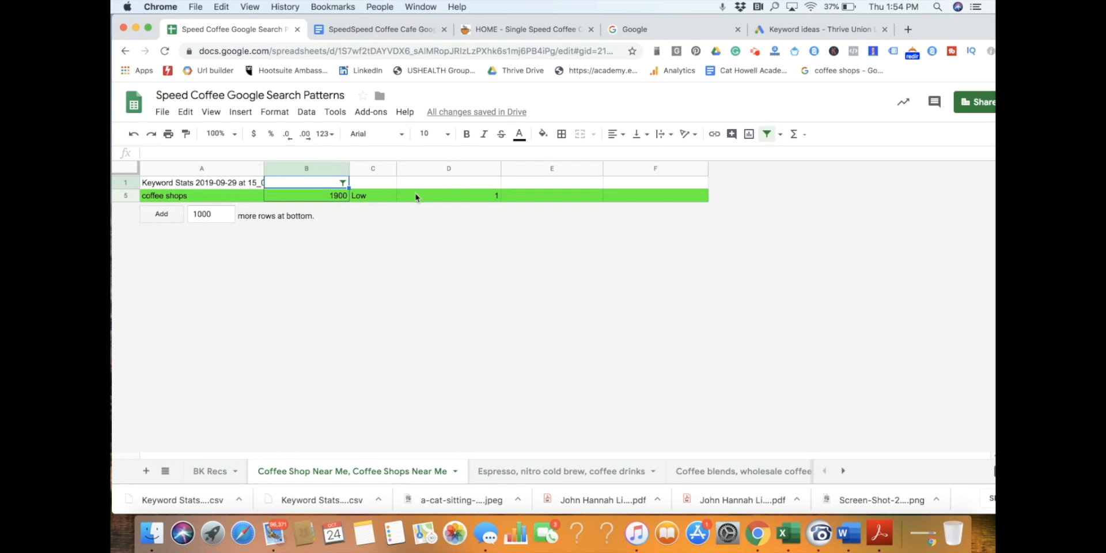
- Review the filtered coffee shops row's searches and competition, and compare with its monthly searches on the BK Recs sheet
{"action": "left_click", "coordinate": [211, 195]}
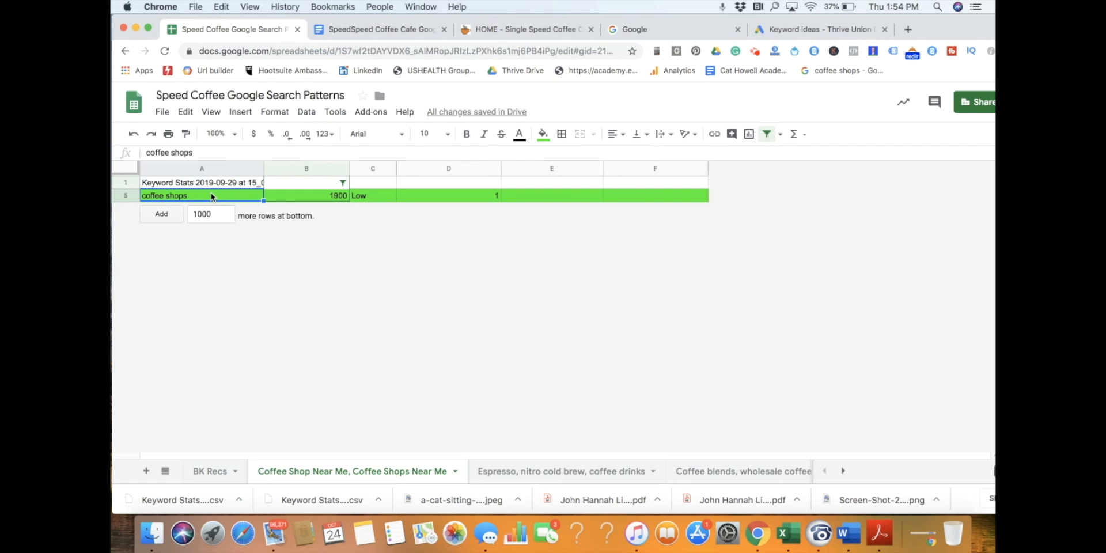
{"action": "left_click", "coordinate": [333, 197]}
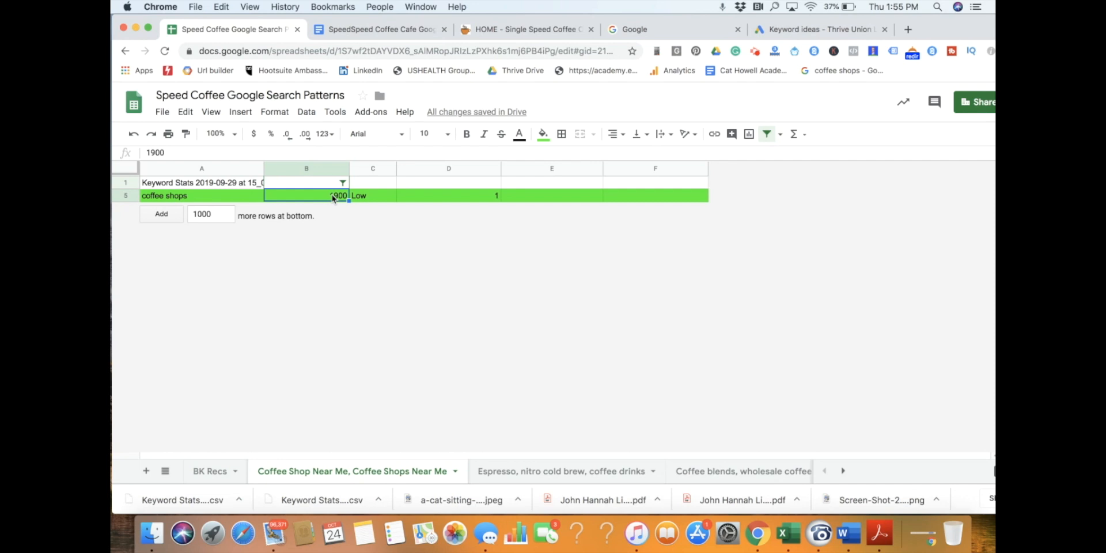
{"action": "left_click", "coordinate": [356, 199]}
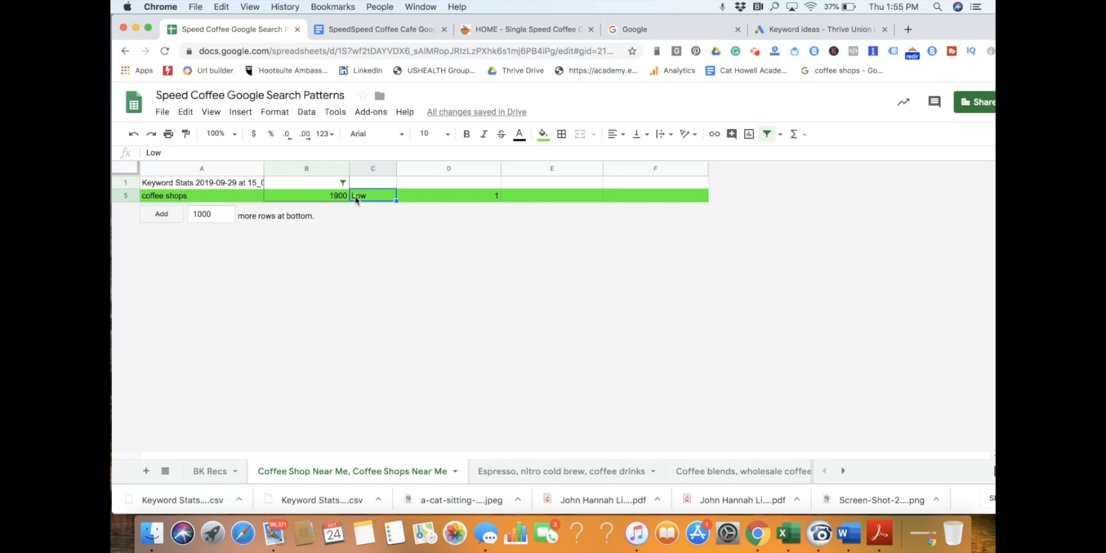
{"action": "left_click", "coordinate": [205, 471]}
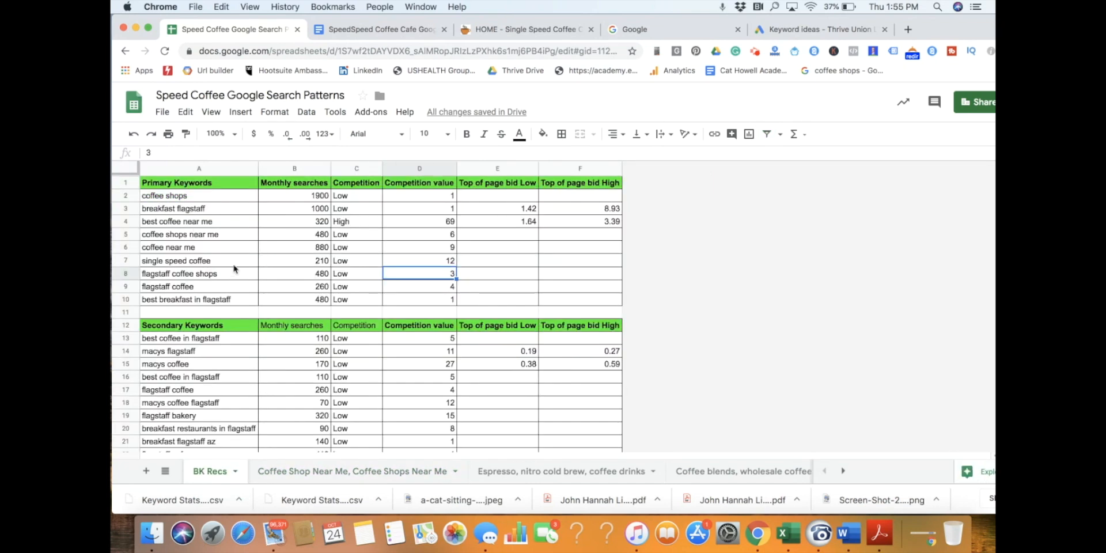
{"action": "left_click", "coordinate": [323, 196]}
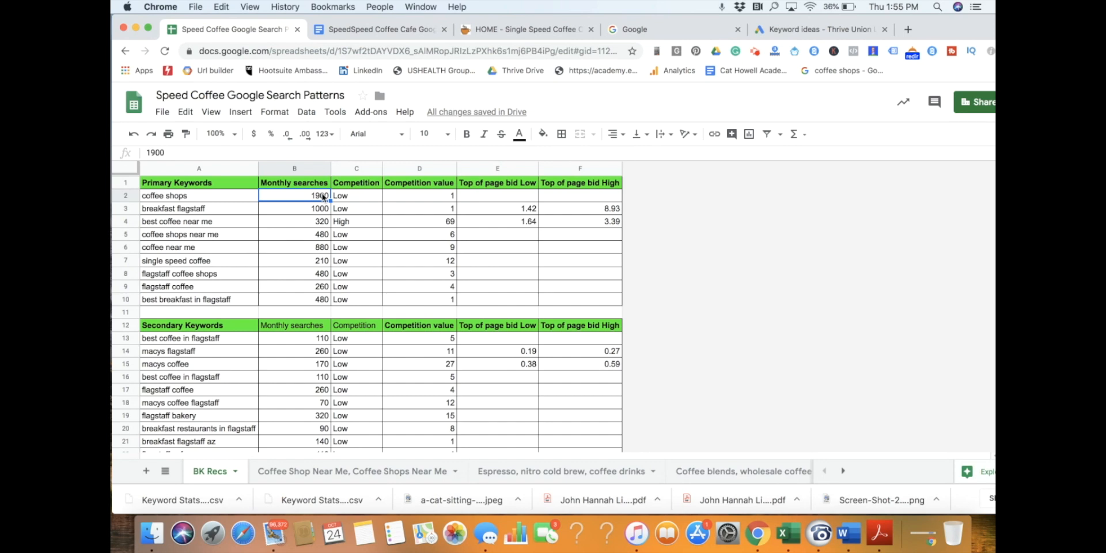
- Check the competition of best coffee near me on the BK Recs sheet and browse the spreadsheet's other sheet names
{"action": "left_click", "coordinate": [350, 220]}
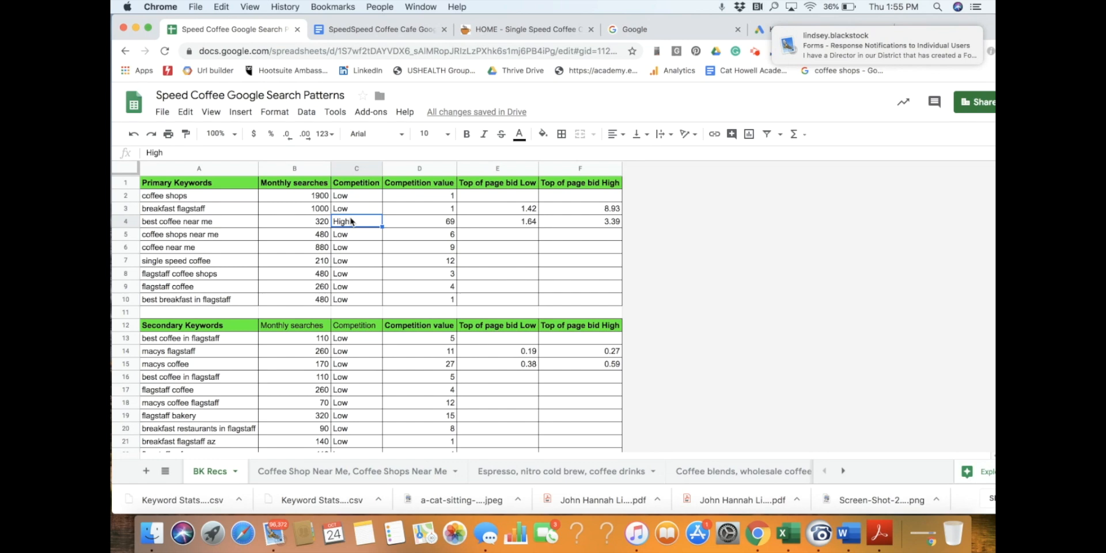
{"action": "scroll", "coordinate": [406, 471], "scroll_direction": "right", "scroll_amount": 2}
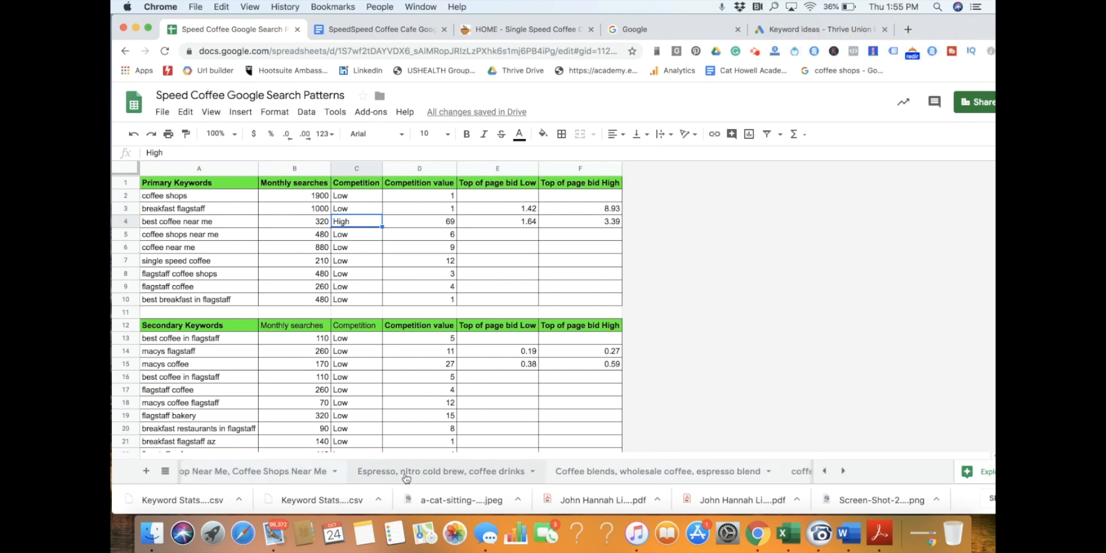
{"action": "scroll", "coordinate": [506, 471], "scroll_direction": "right", "scroll_amount": 8}
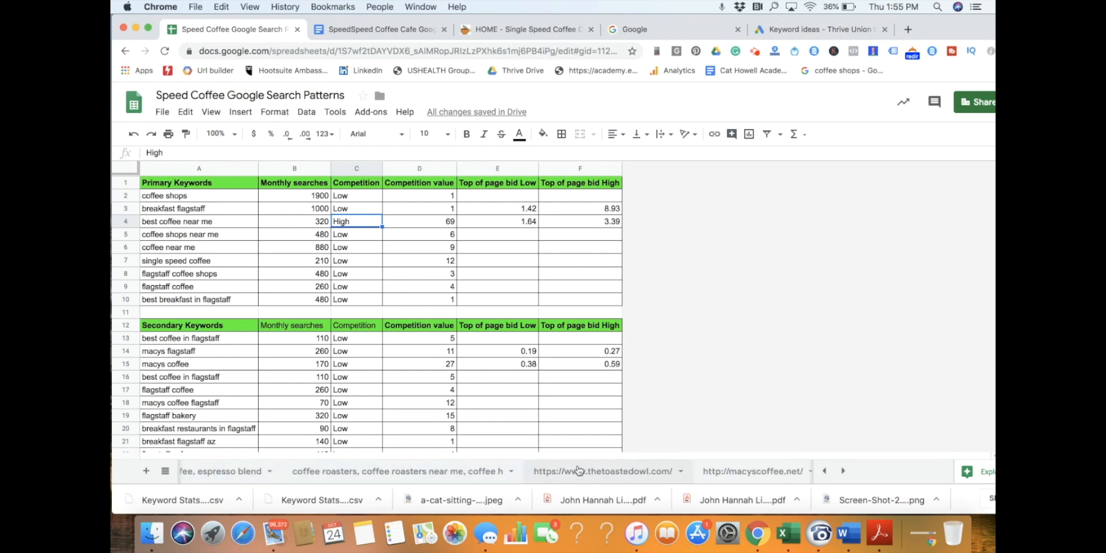
{"action": "scroll", "coordinate": [610, 469], "scroll_direction": "right", "scroll_amount": 4}
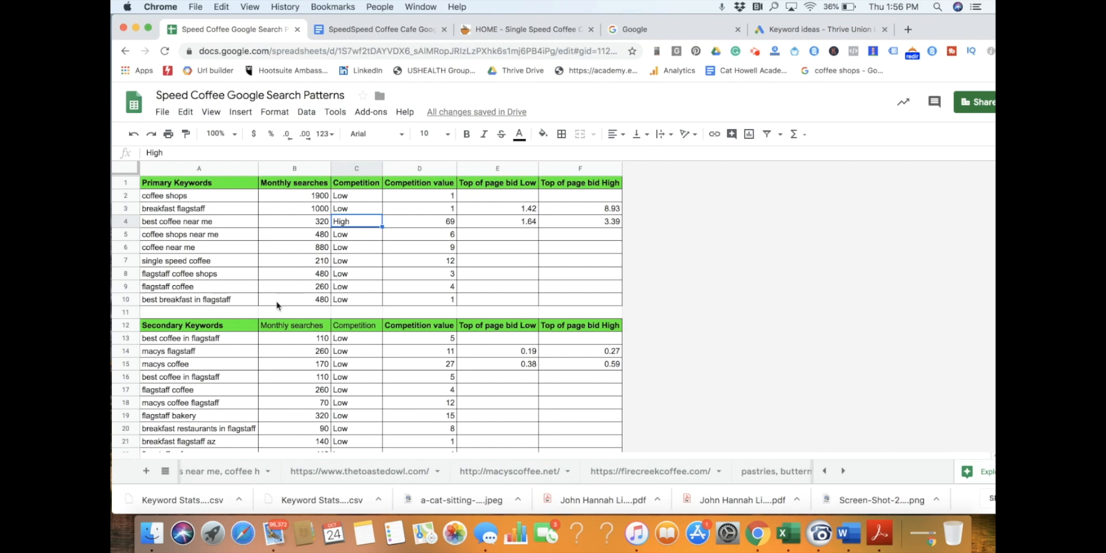
- Open the SpeedSpeed Coffee Cafe Google SEO Keyword Analysis document and review its insights, daily estimates and Primary Keyword Recommendations table
{"action": "left_click", "coordinate": [381, 30]}
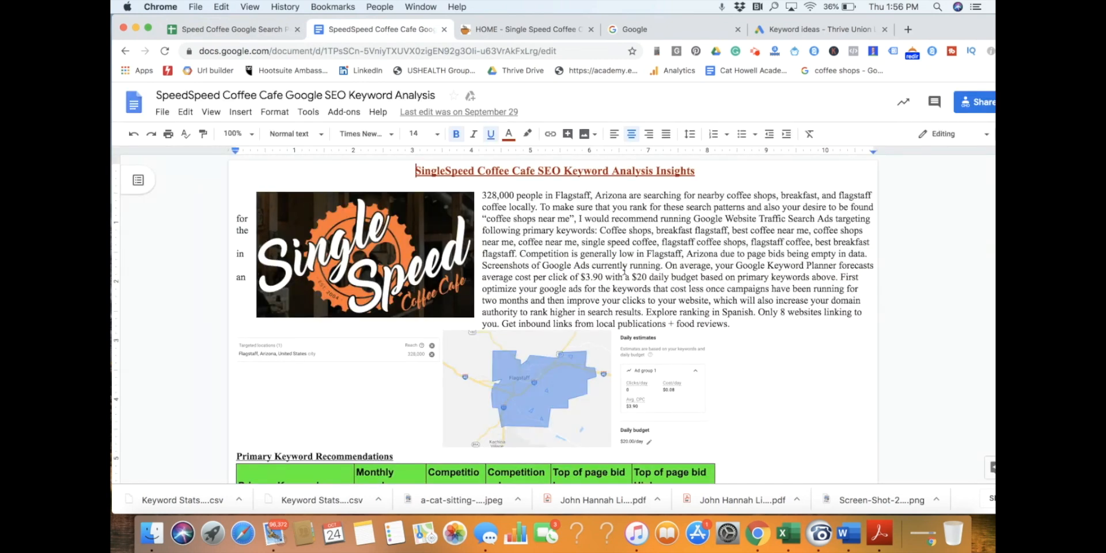
{"action": "scroll", "coordinate": [744, 397], "scroll_direction": "down", "scroll_amount": 5}
{"action": "scroll", "coordinate": [744, 397], "scroll_direction": "up", "scroll_amount": 1}
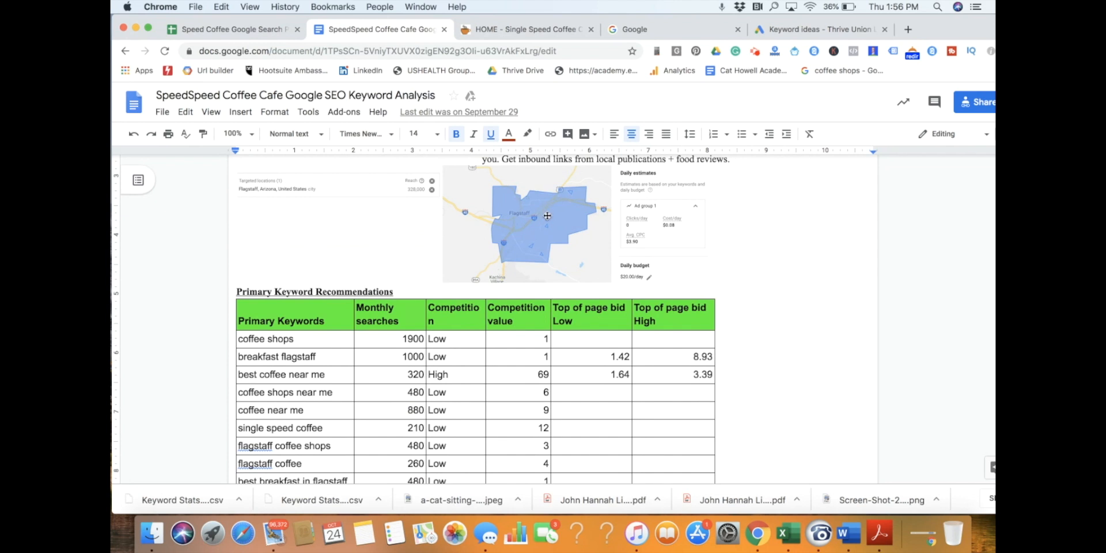
{"action": "scroll", "coordinate": [524, 216], "scroll_direction": "up", "scroll_amount": 1}
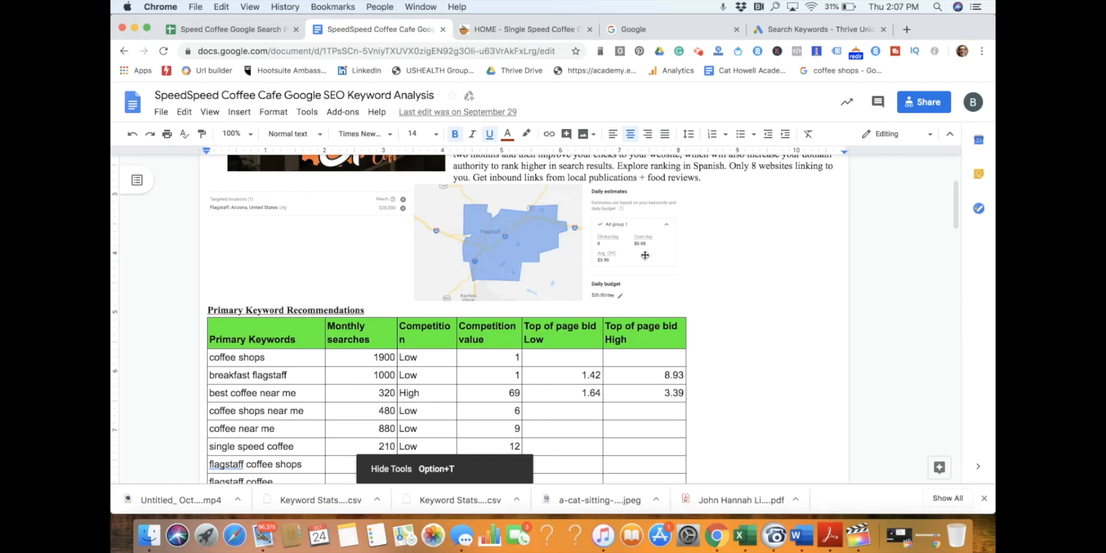
{"action": "scroll", "coordinate": [737, 285], "scroll_direction": "down", "scroll_amount": 2}
{"action": "scroll", "coordinate": [737, 285], "scroll_direction": "down", "scroll_amount": 3}
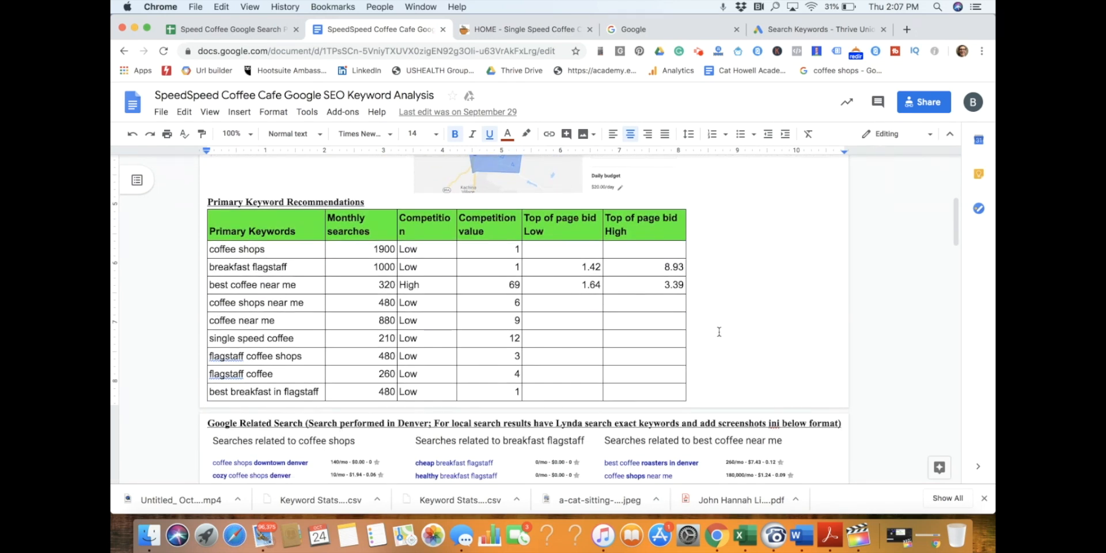
{"action": "scroll", "coordinate": [771, 358], "scroll_direction": "down", "scroll_amount": 2}
{"action": "scroll", "coordinate": [770, 358], "scroll_direction": "up", "scroll_amount": 1}
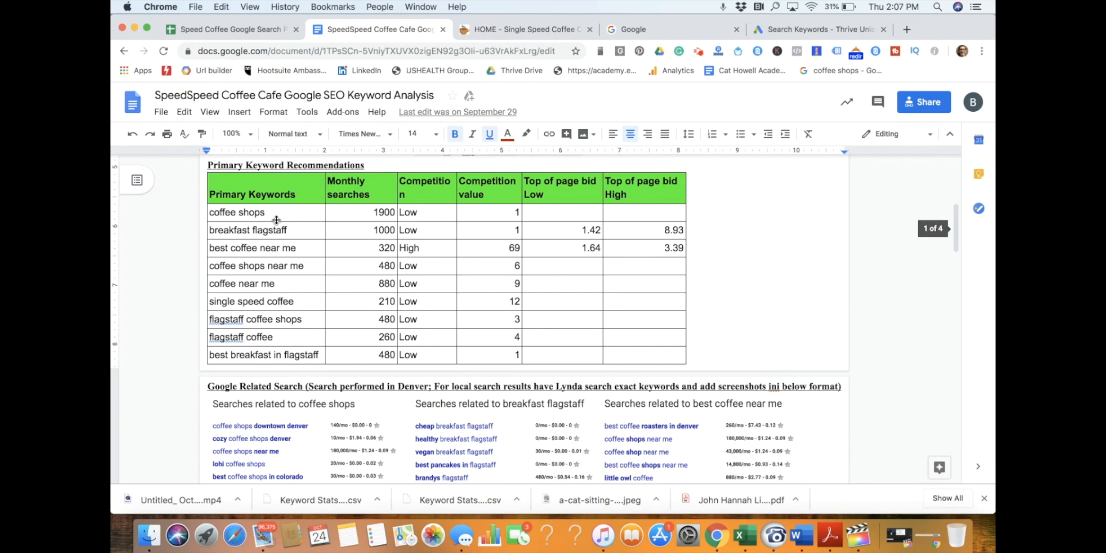
- Copy the keyword coffee shops from the Primary Keywords table and paste it into the Google search box
{"action": "triple_click", "coordinate": [247, 212]}
{"action": "key", "text": "super+c"}
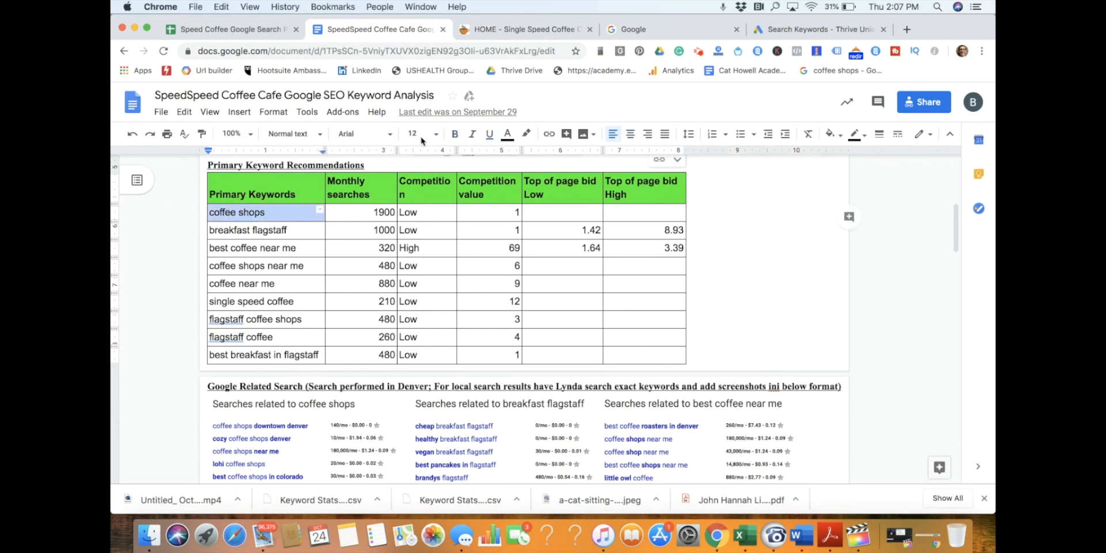
{"action": "left_click", "coordinate": [656, 34]}
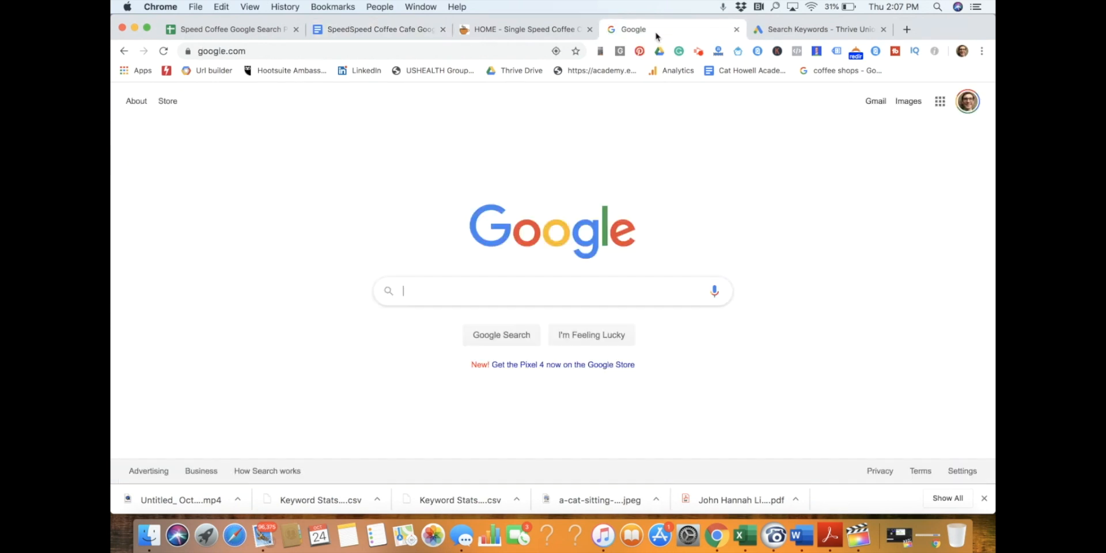
{"action": "left_click", "coordinate": [419, 289]}
{"action": "key", "text": "super+v"}
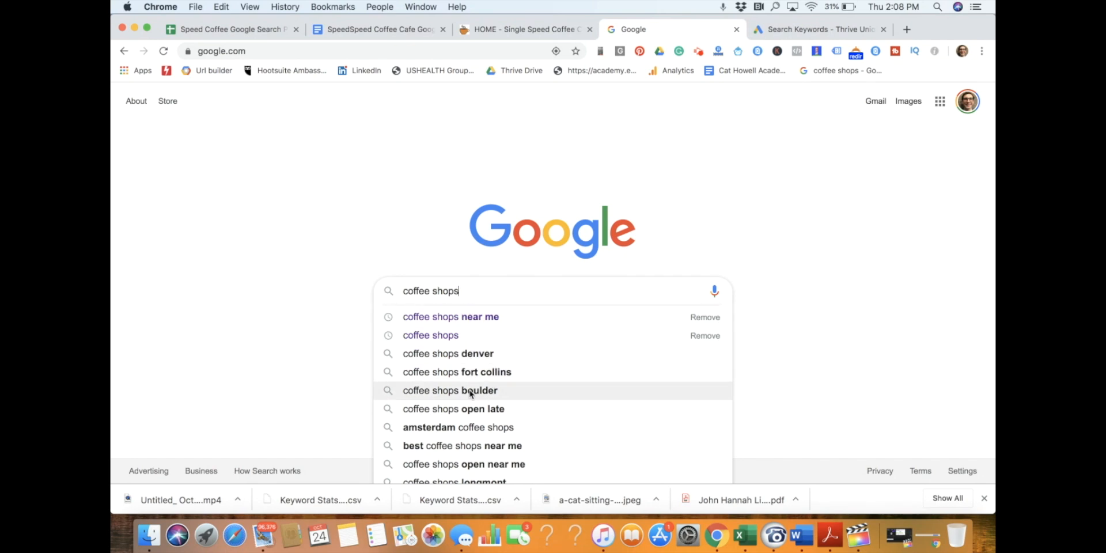
- Capture a screenshot of the whole list of Google autofill suggestions for coffee shops
{"action": "scroll", "coordinate": [507, 409], "scroll_direction": "down", "scroll_amount": 2}
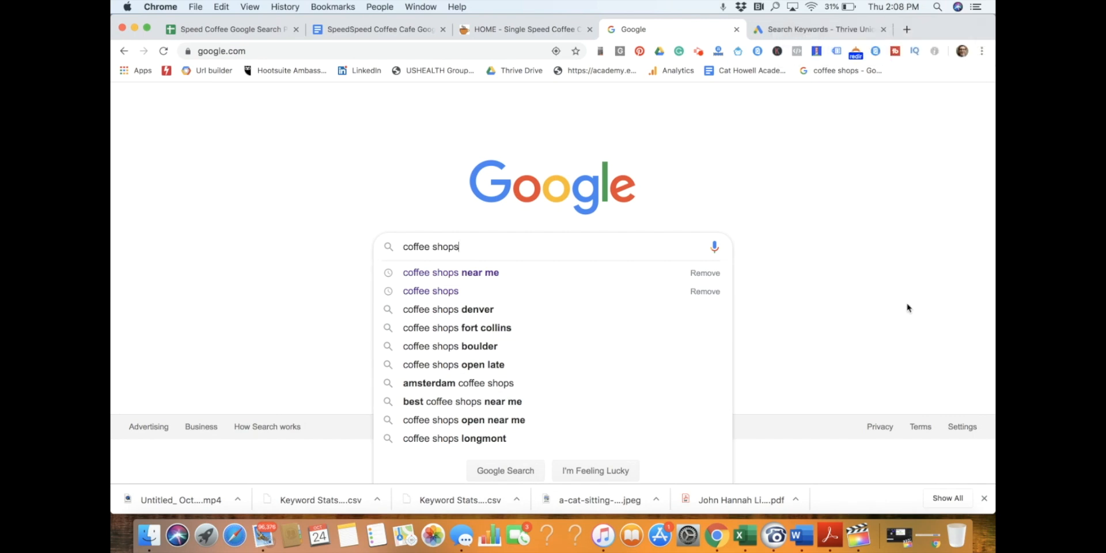
{"action": "key", "text": "super+shift+4"}
{"action": "left_click_drag", "start_coordinate": [381, 239], "coordinate": [733, 451]}
- Return to the keyword analysis document and review the keyword screenshots in its Google autofill search section
{"action": "left_click", "coordinate": [410, 30]}
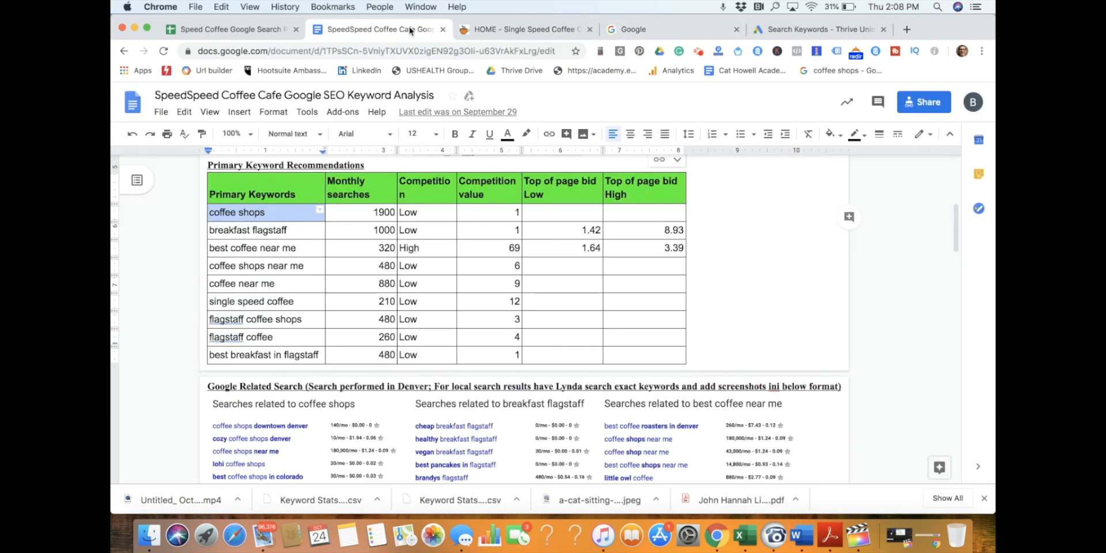
{"action": "scroll", "coordinate": [531, 328], "scroll_direction": "down", "scroll_amount": 15}
{"action": "scroll", "coordinate": [532, 329], "scroll_direction": "up", "scroll_amount": 8}
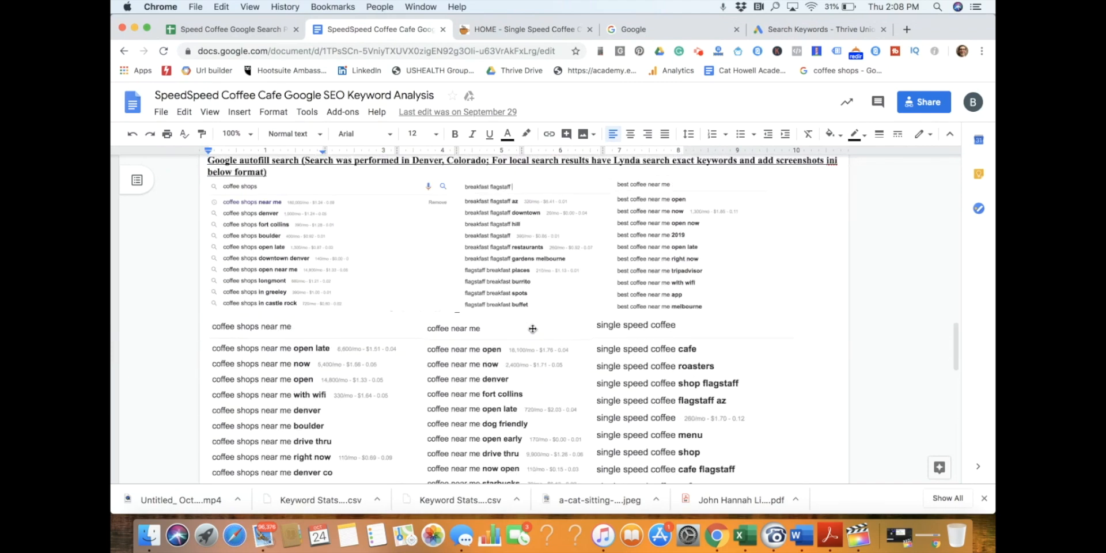
{"action": "scroll", "coordinate": [532, 327], "scroll_direction": "down", "scroll_amount": 1}
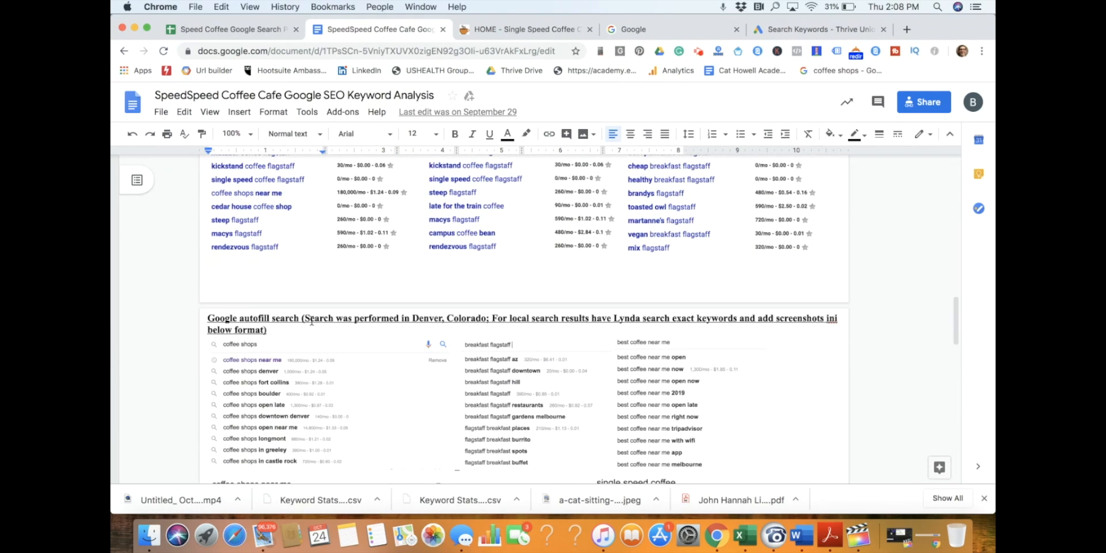
{"action": "scroll", "coordinate": [580, 394], "scroll_direction": "down", "scroll_amount": 5}
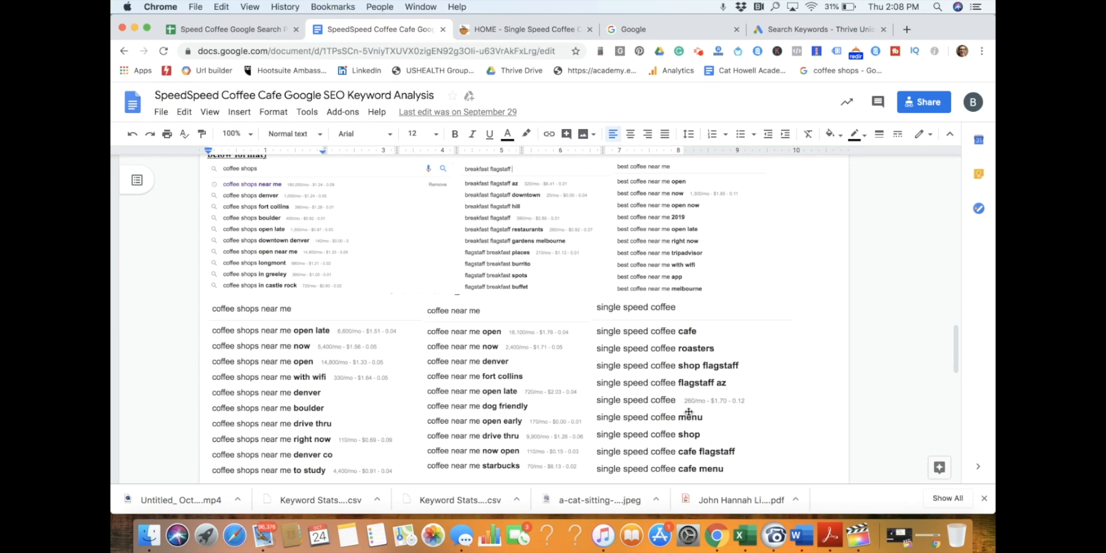
{"action": "scroll", "coordinate": [688, 411], "scroll_direction": "up", "scroll_amount": 1}
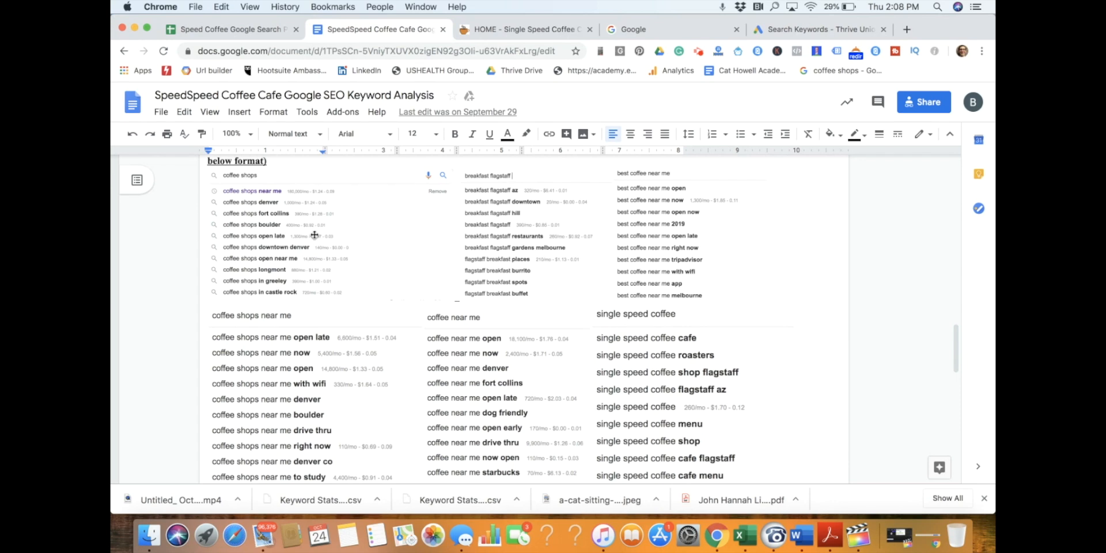
- Go back to the Google page and run the search for coffee shops
{"action": "left_click", "coordinate": [633, 29]}
{"action": "left_click", "coordinate": [468, 247]}
{"action": "key", "text": "Return"}
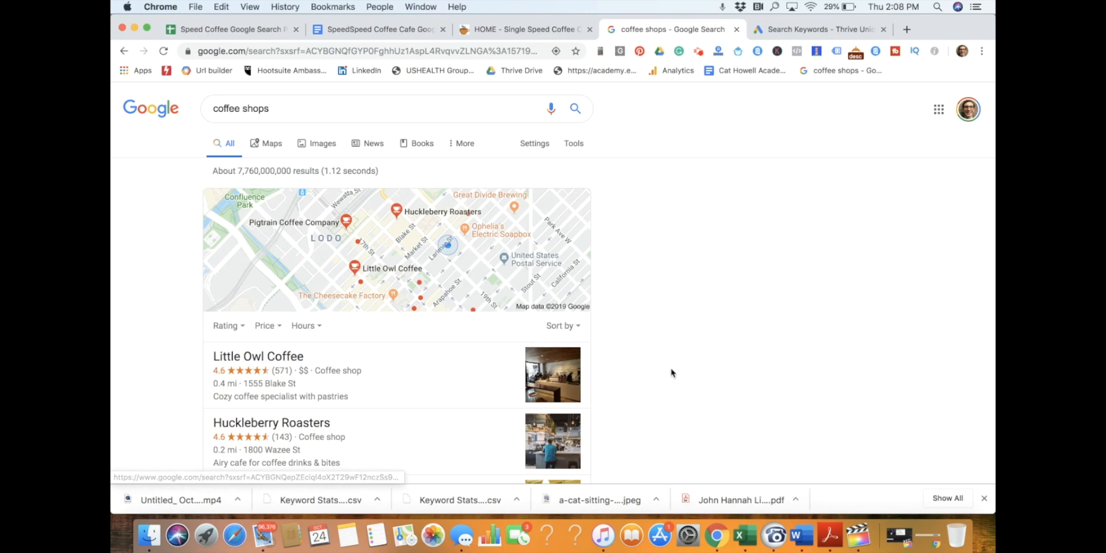
- Look through the coffee shops results and capture a screenshot of the Searches related to coffee shops block
{"action": "scroll", "coordinate": [683, 371], "scroll_direction": "down", "scroll_amount": 7}
{"action": "scroll", "coordinate": [685, 371], "scroll_direction": "down", "scroll_amount": 1}
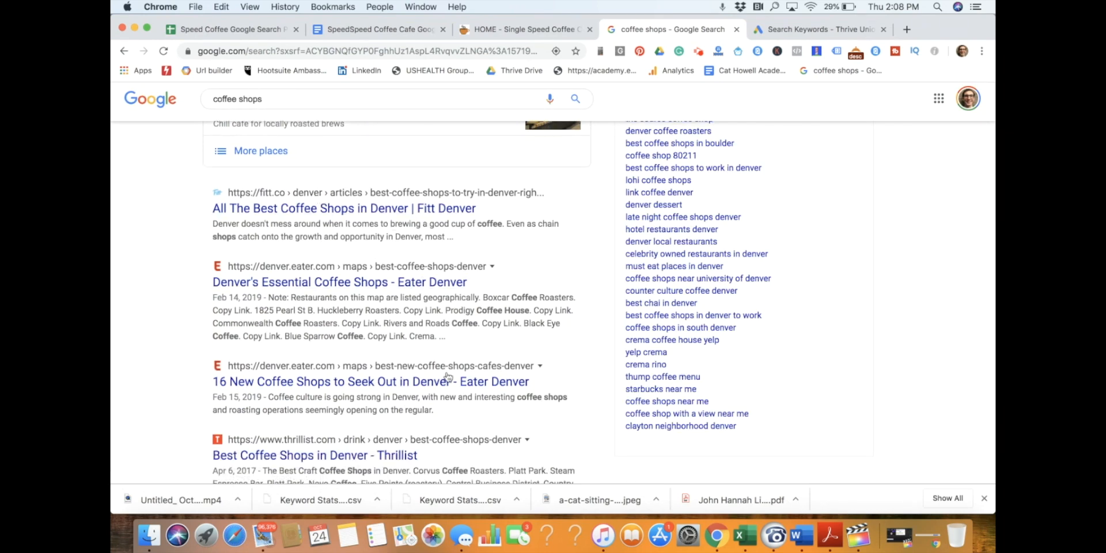
{"action": "scroll", "coordinate": [553, 369], "scroll_direction": "down", "scroll_amount": 6}
{"action": "scroll", "coordinate": [540, 373], "scroll_direction": "up", "scroll_amount": 5}
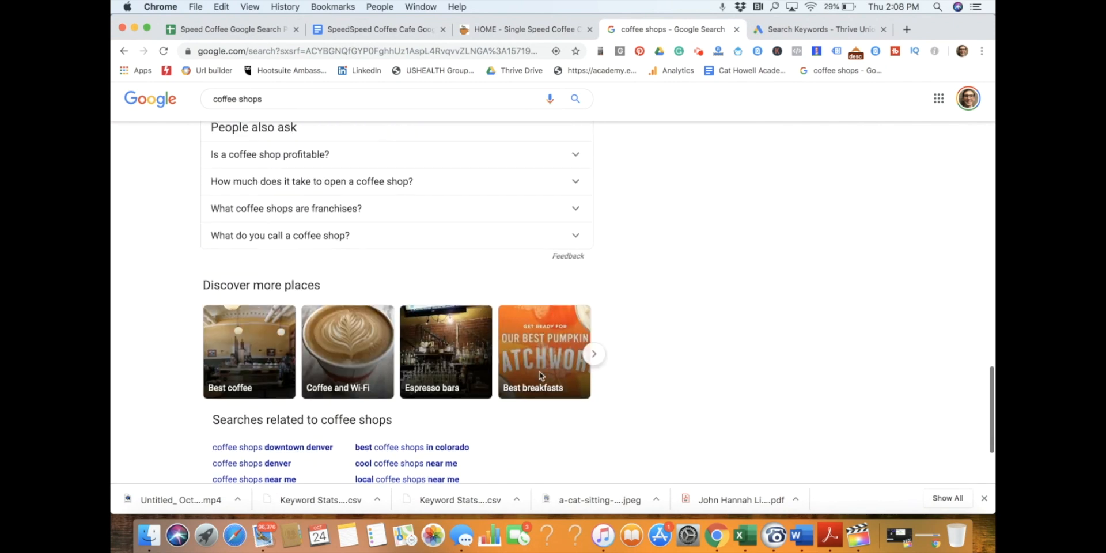
{"action": "scroll", "coordinate": [488, 334], "scroll_direction": "down", "scroll_amount": 7}
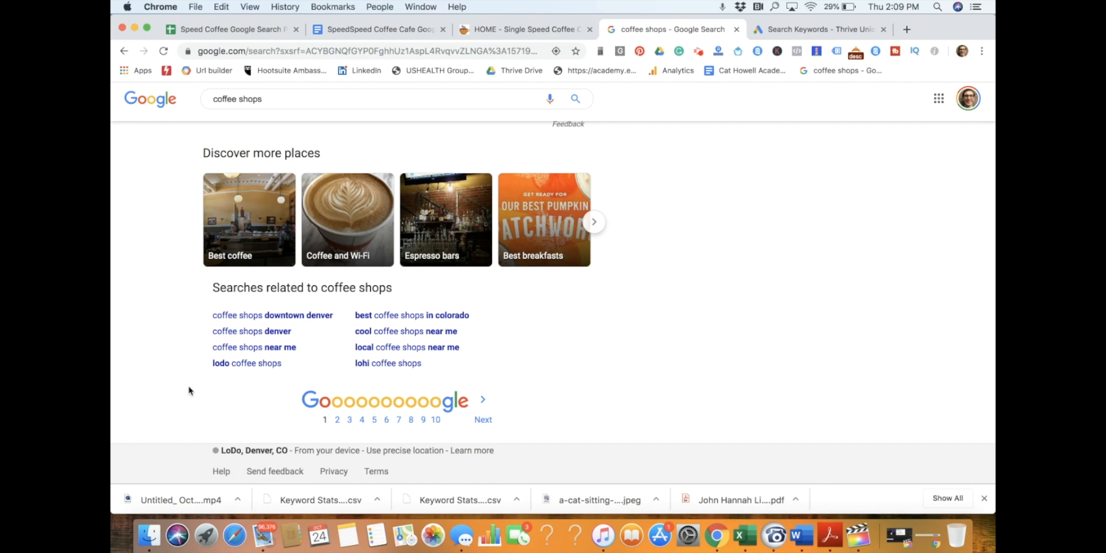
{"action": "key", "text": "super+shift+4"}
{"action": "left_click_drag", "start_coordinate": [212, 279], "coordinate": [497, 390]}
- Return to the keyword analysis document and reread the insights summary and the Primary Keyword Recommendations table
{"action": "left_click", "coordinate": [374, 29]}
{"action": "scroll", "coordinate": [405, 280], "scroll_direction": "down", "scroll_amount": 5}
{"action": "scroll", "coordinate": [405, 281], "scroll_direction": "up", "scroll_amount": 5}
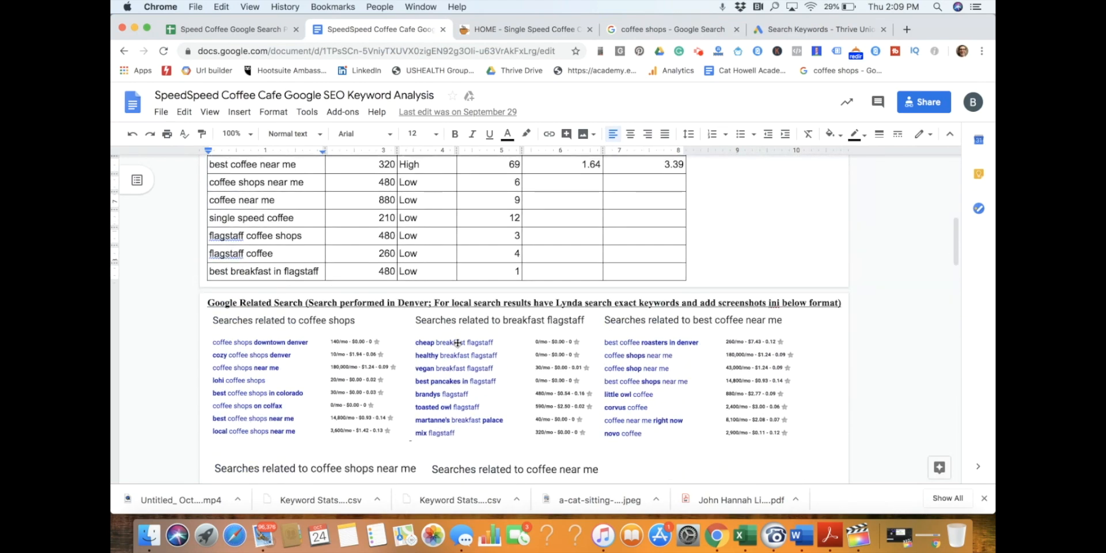
{"action": "scroll", "coordinate": [595, 244], "scroll_direction": "up", "scroll_amount": 10}
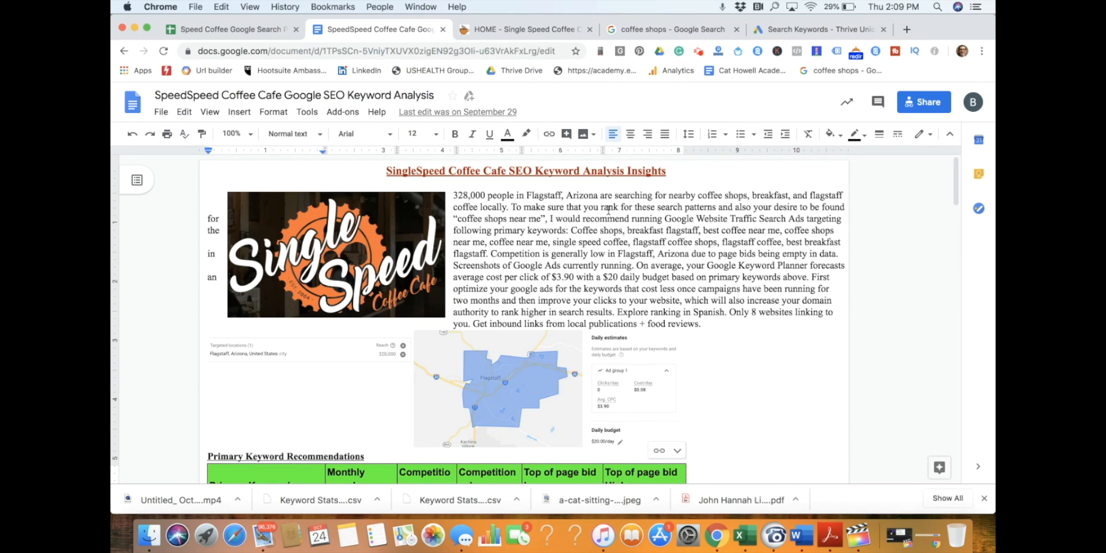
{"action": "scroll", "coordinate": [602, 301], "scroll_direction": "down", "scroll_amount": 5}
{"action": "scroll", "coordinate": [602, 303], "scroll_direction": "up", "scroll_amount": 2}
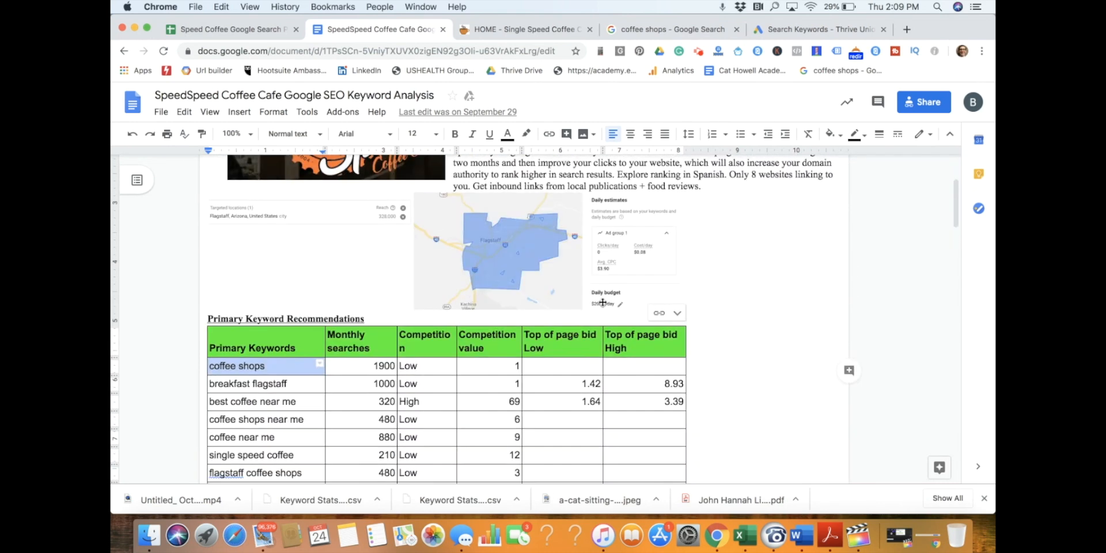
{"action": "scroll", "coordinate": [650, 279], "scroll_direction": "down", "scroll_amount": 3}
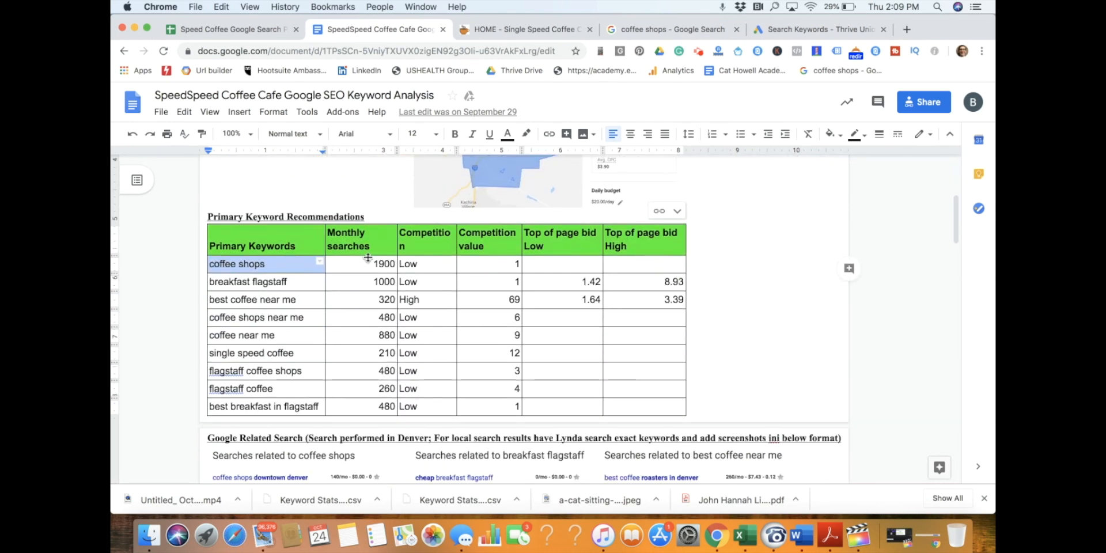
{"action": "scroll", "coordinate": [467, 322], "scroll_direction": "down", "scroll_amount": 1}
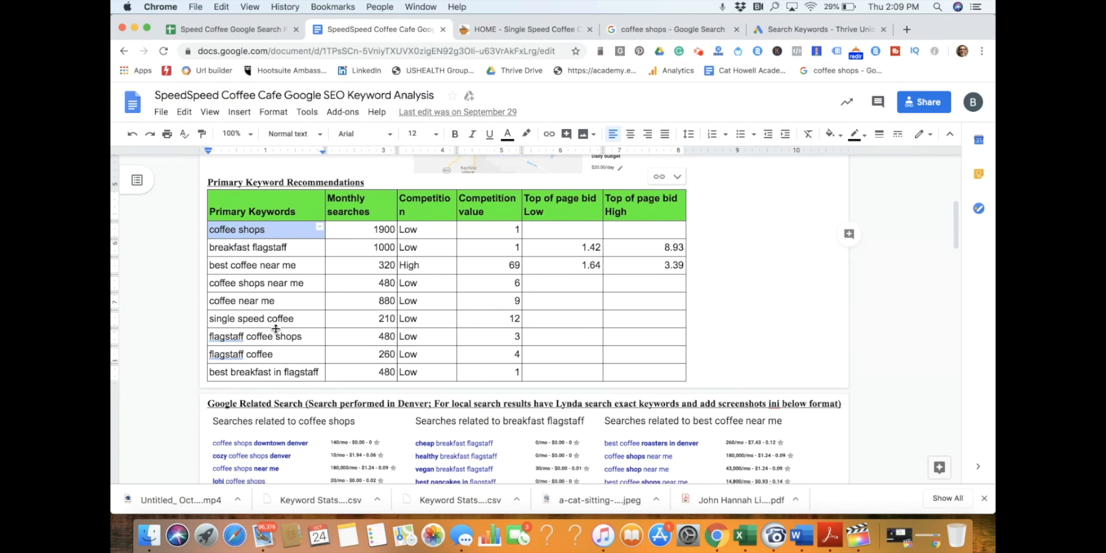
- Compare the Google Related Search screenshots in the document with the keywords in the primary keyword table
{"action": "scroll", "coordinate": [454, 303], "scroll_direction": "down", "scroll_amount": 2}
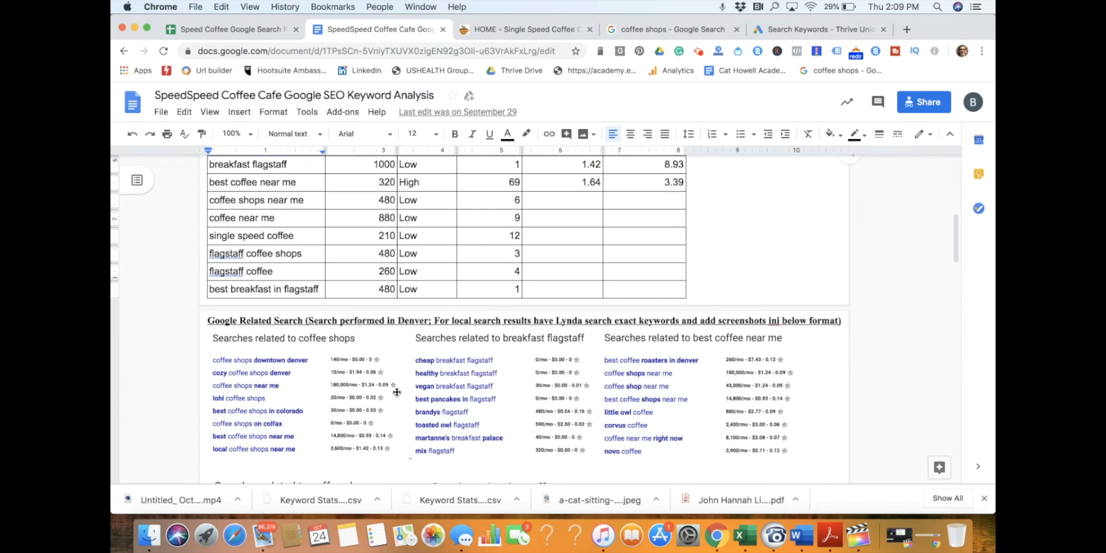
{"action": "scroll", "coordinate": [448, 358], "scroll_direction": "down", "scroll_amount": 10}
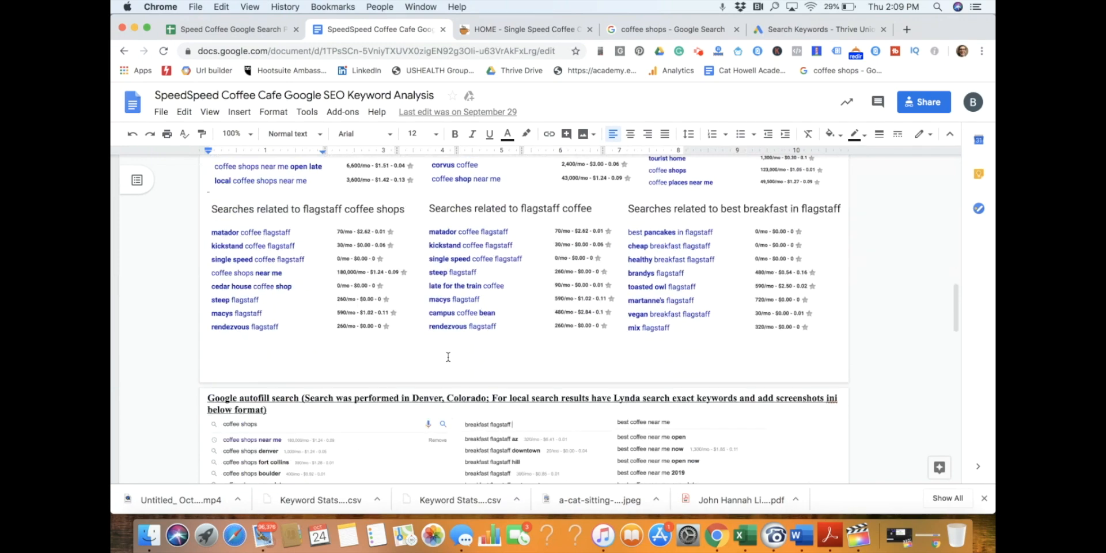
{"action": "scroll", "coordinate": [579, 350], "scroll_direction": "up", "scroll_amount": 10}
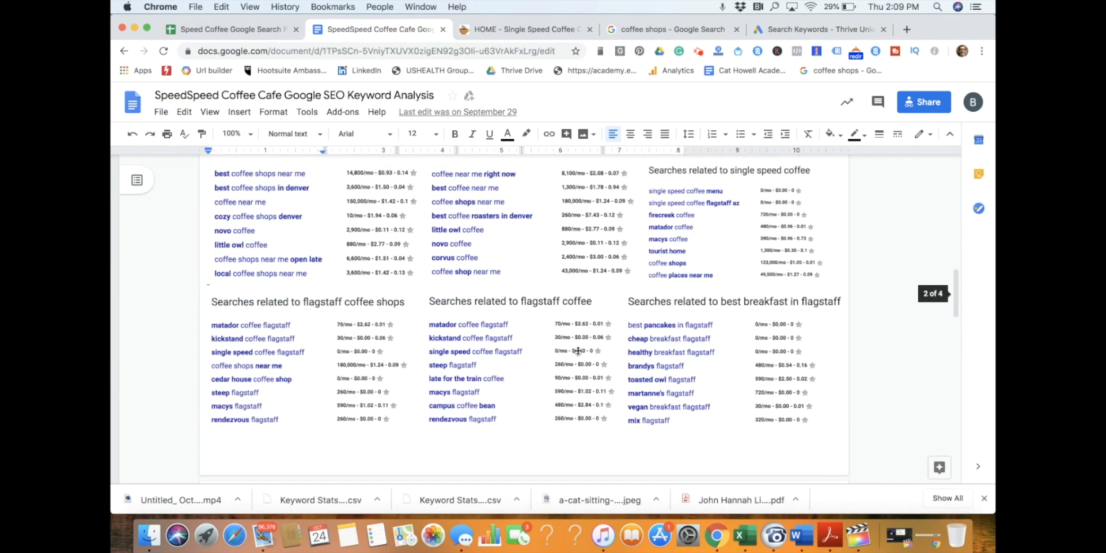
{"action": "scroll", "coordinate": [459, 315], "scroll_direction": "up", "scroll_amount": 5}
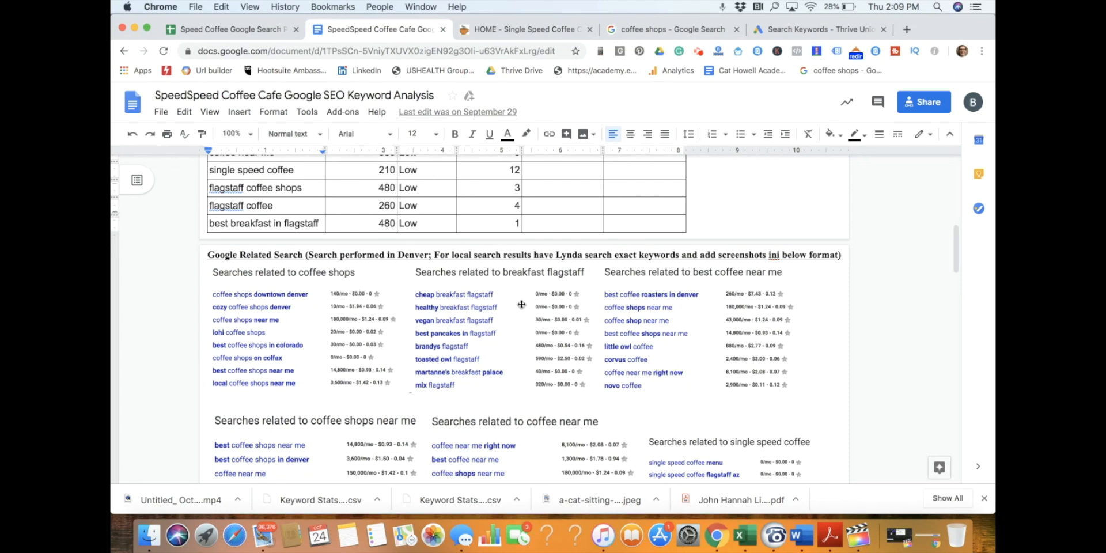
{"action": "scroll", "coordinate": [578, 344], "scroll_direction": "up", "scroll_amount": 8}
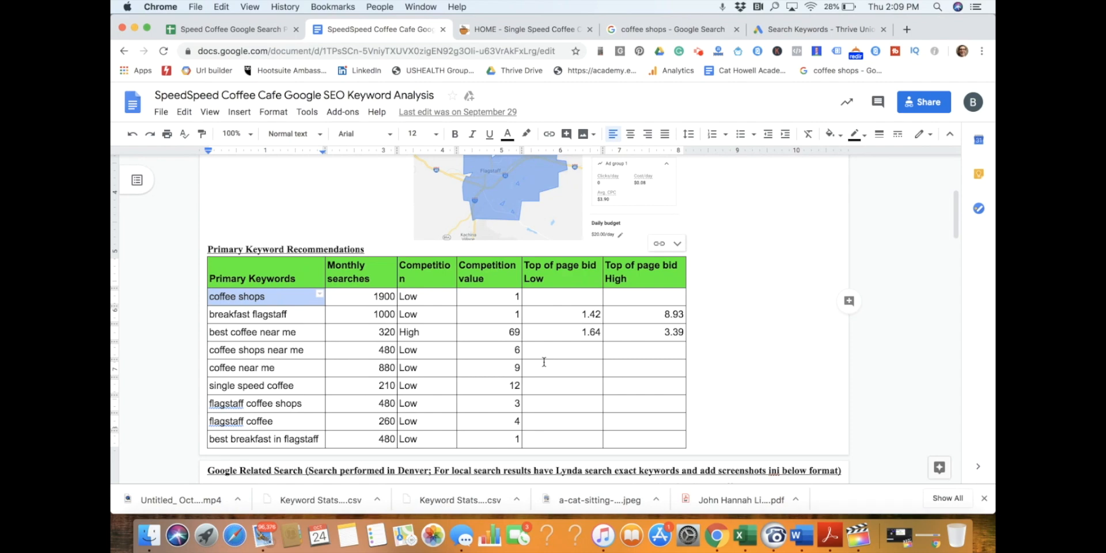
- Return to the coffee shops search results in Google and show the image results for that keyword
{"action": "left_click", "coordinate": [664, 36]}
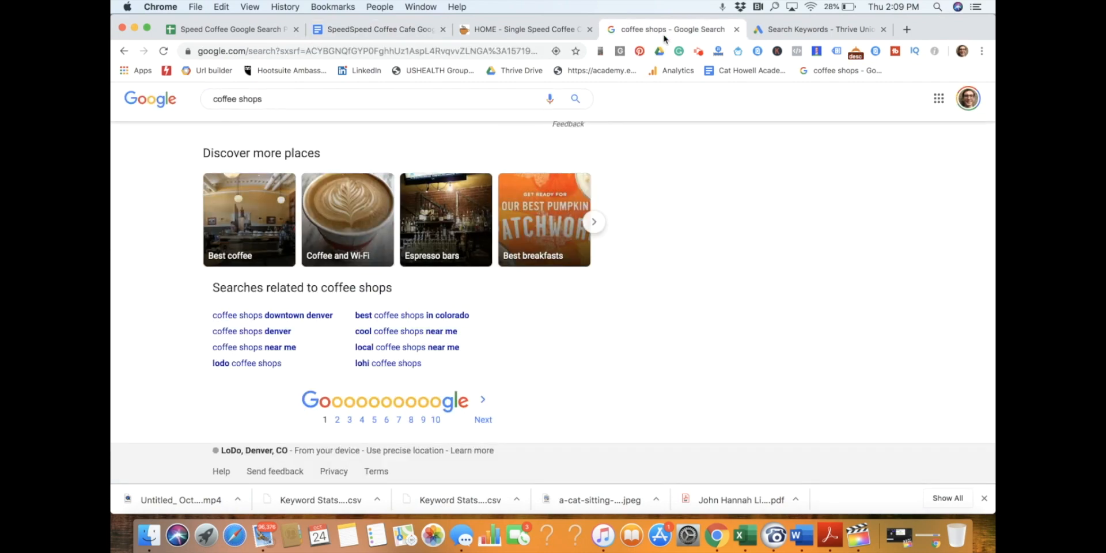
{"action": "scroll", "coordinate": [591, 242], "scroll_direction": "up", "scroll_amount": 15}
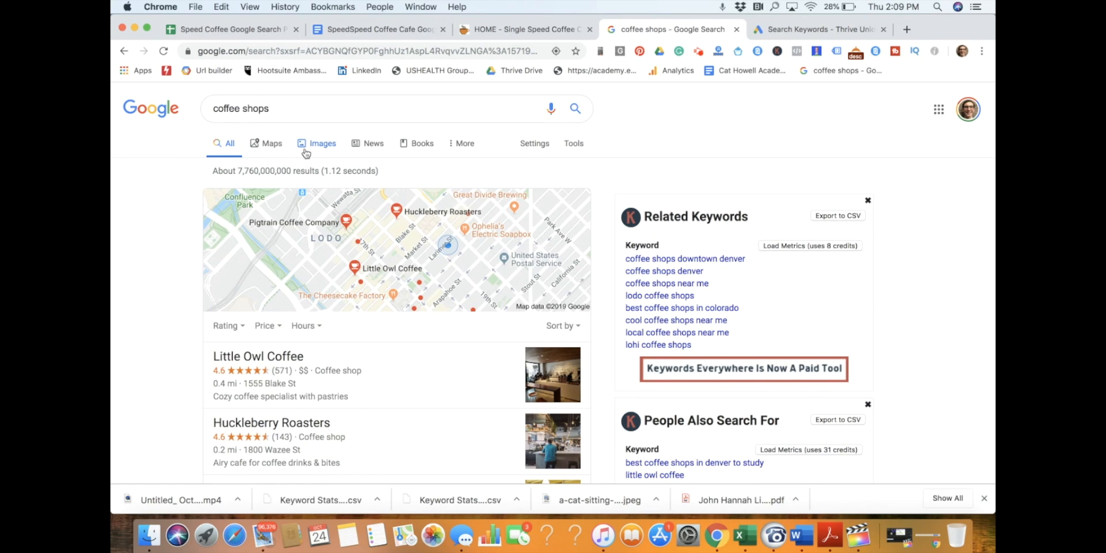
{"action": "left_click", "coordinate": [314, 145]}
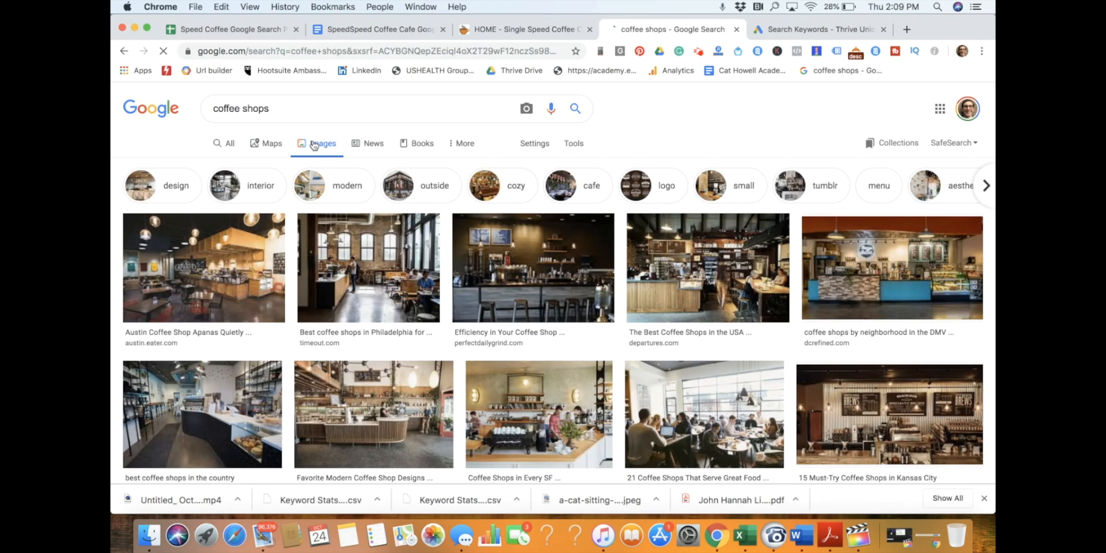
- Return to all web results for coffee shops, look over the local listings and show the autofill suggestions for that keyword
{"action": "left_click", "coordinate": [229, 144]}
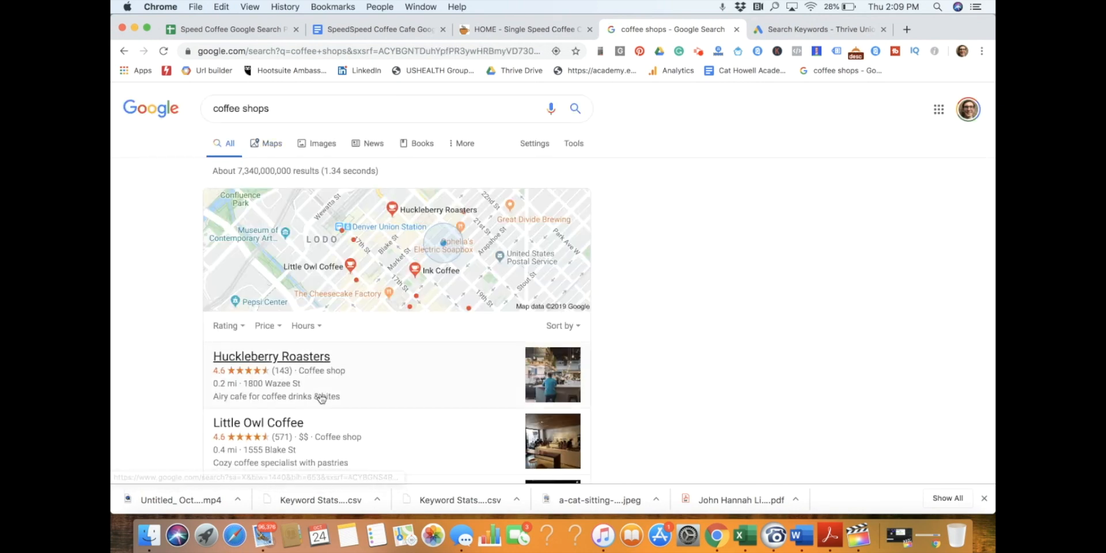
{"action": "scroll", "coordinate": [319, 397], "scroll_direction": "down", "scroll_amount": 3}
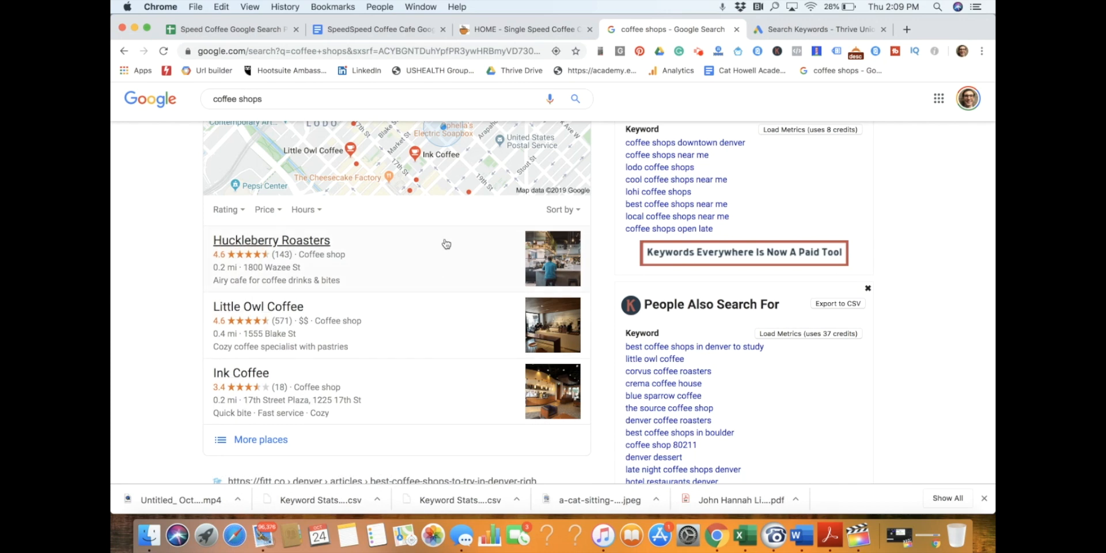
{"action": "scroll", "coordinate": [446, 243], "scroll_direction": "up", "scroll_amount": 3}
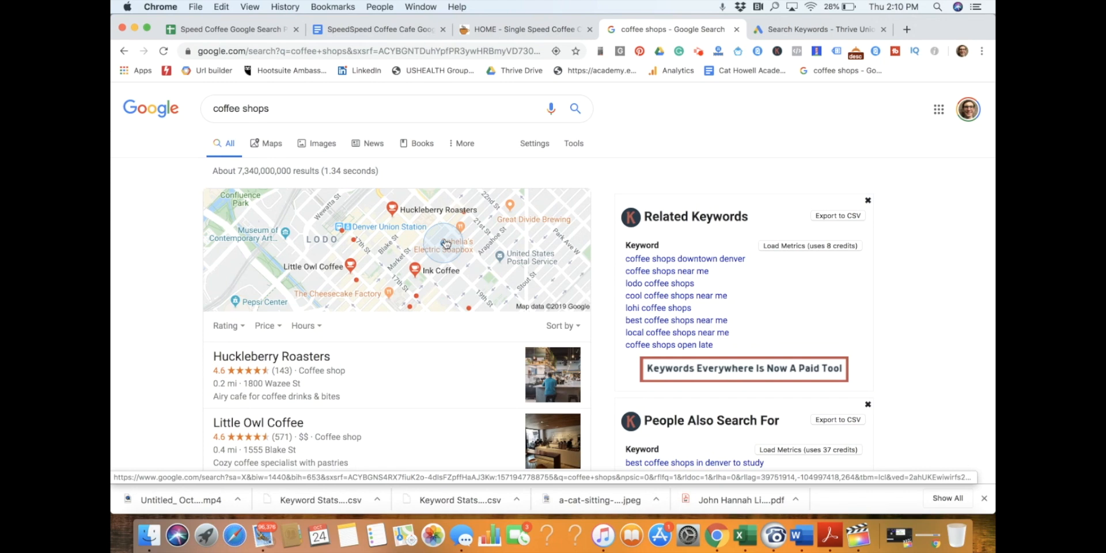
{"action": "left_click", "coordinate": [379, 112]}
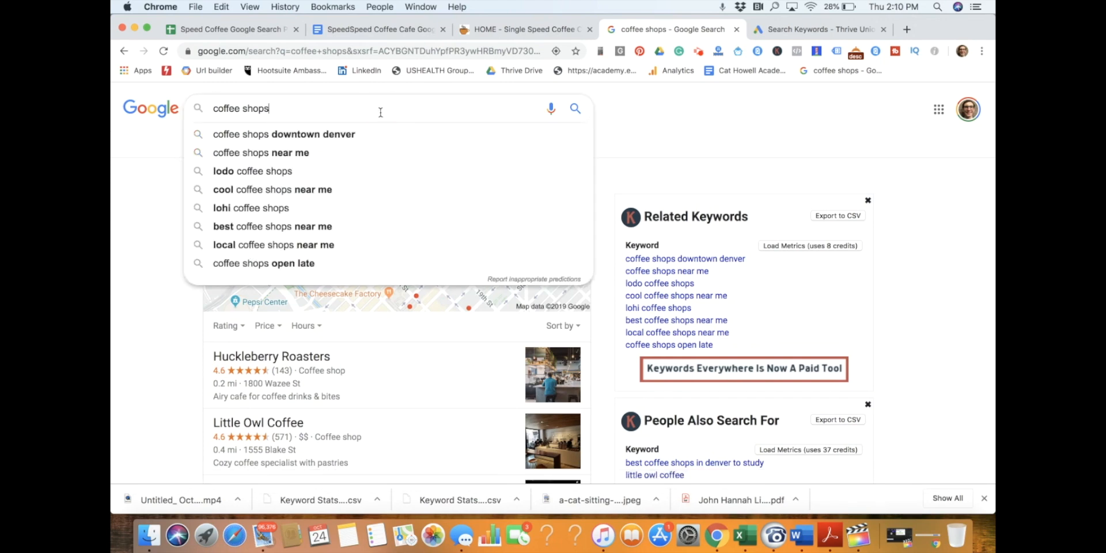
{"action": "left_click", "coordinate": [357, 132]}
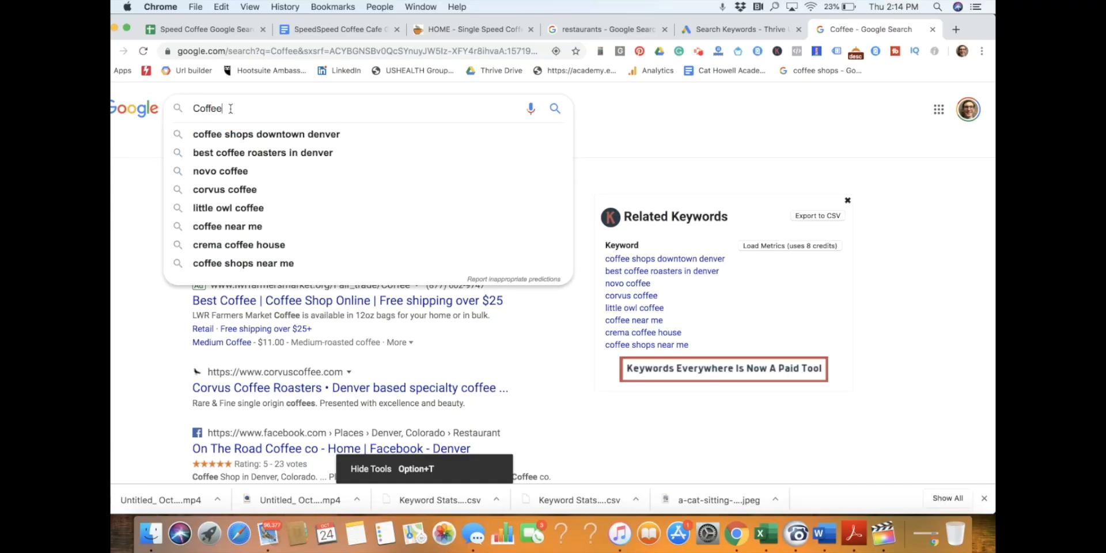
- Search Google for coffee and go to the second page of results
{"action": "left_click", "coordinate": [230, 108]}
{"action": "key", "text": "super+a"}
{"action": "type", "text": "coffee"}
{"action": "key", "text": "Return"}
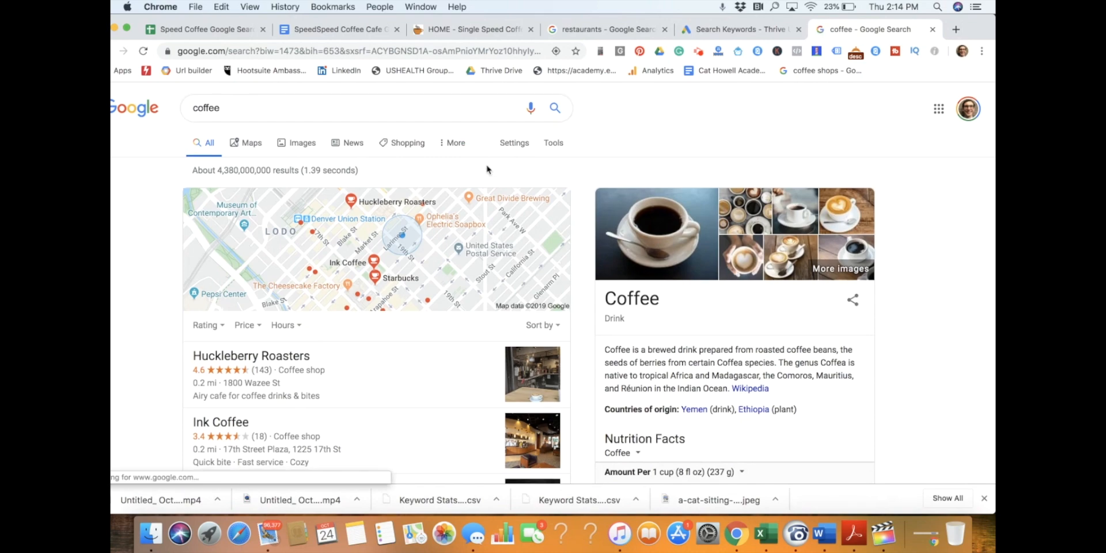
{"action": "scroll", "coordinate": [409, 327], "scroll_direction": "down", "scroll_amount": 5}
{"action": "scroll", "coordinate": [409, 328], "scroll_direction": "down", "scroll_amount": 20}
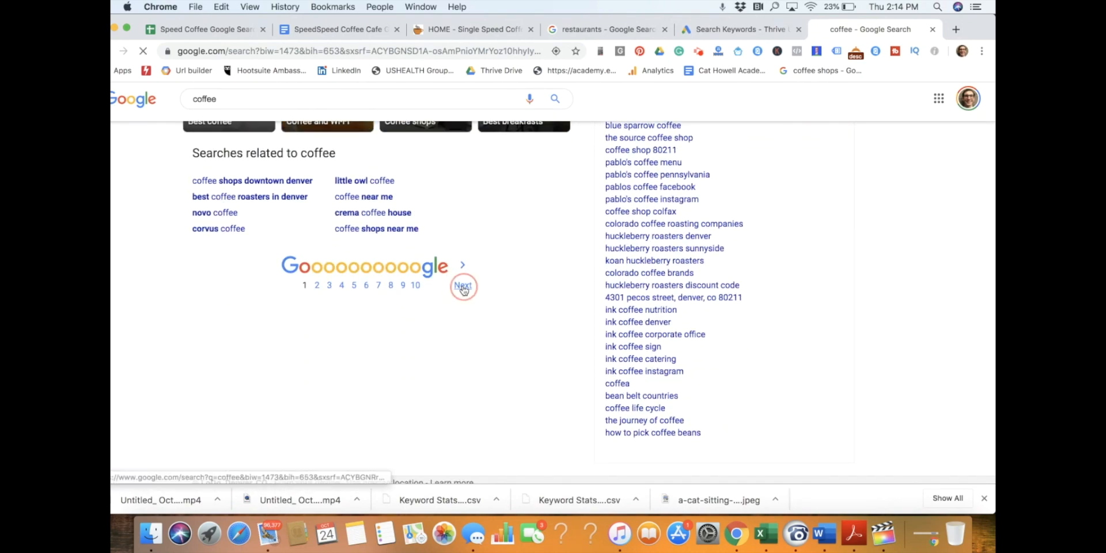
{"action": "left_click", "coordinate": [462, 285]}
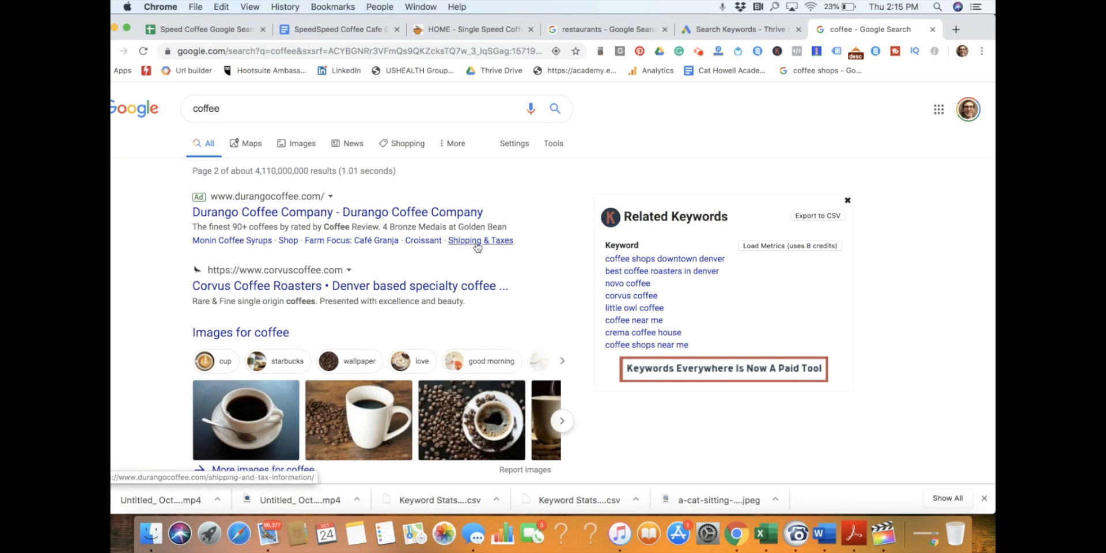
- Capture a screenshot of the Durango Coffee Company ad above the organic results
{"action": "scroll", "coordinate": [548, 222], "scroll_direction": "down", "scroll_amount": 1}
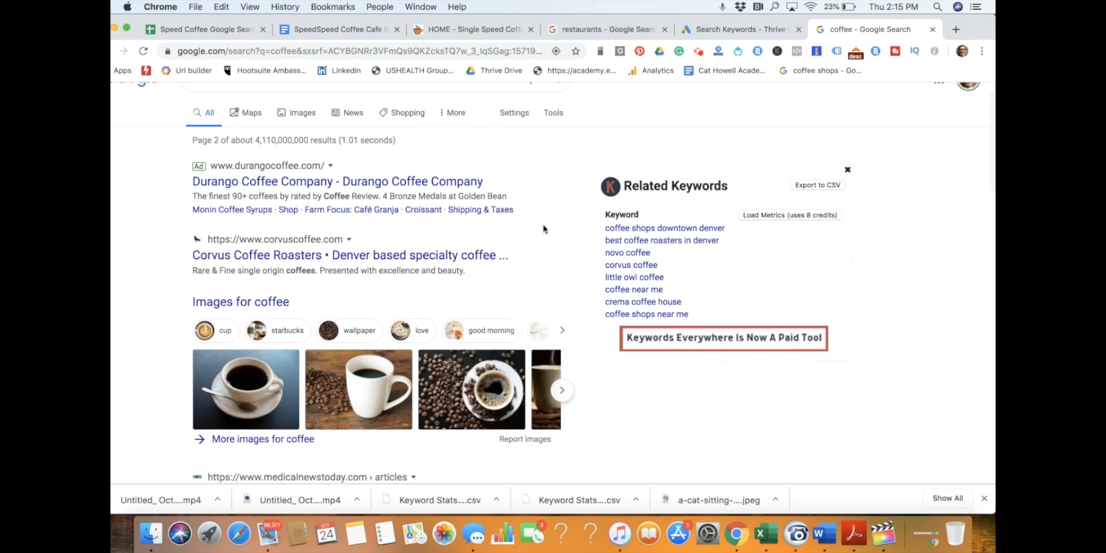
{"action": "key", "text": "super+shift+4"}
{"action": "left_click_drag", "start_coordinate": [185, 155], "coordinate": [516, 228]}
- Capture a screenshot of the Gourmet Coffee, Premium Coffees For Golfers and Caravan Coffee ads above the related searches
{"action": "scroll", "coordinate": [564, 271], "scroll_direction": "down", "scroll_amount": 15}
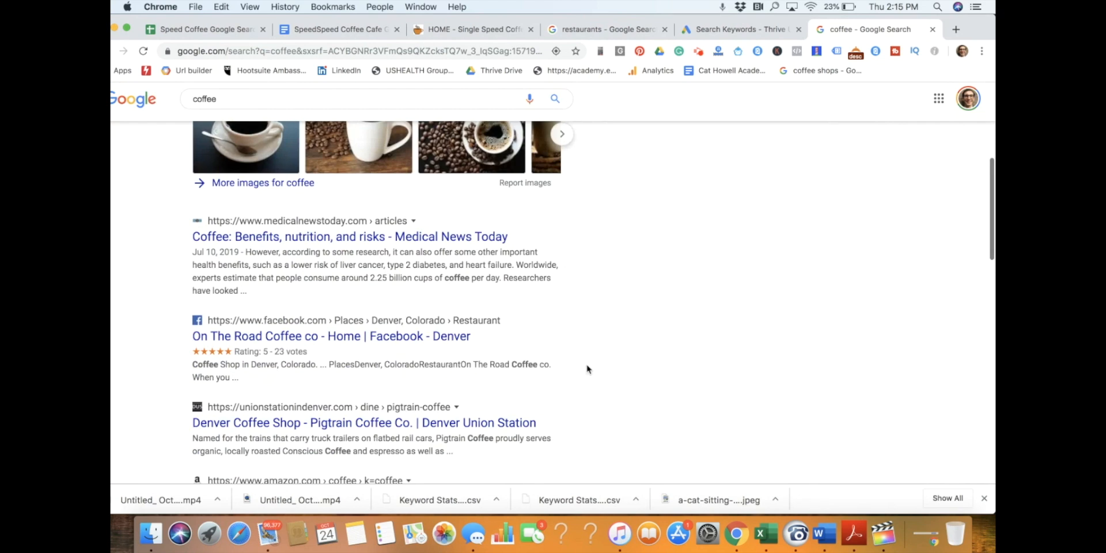
{"action": "scroll", "coordinate": [588, 371], "scroll_direction": "up", "scroll_amount": 3}
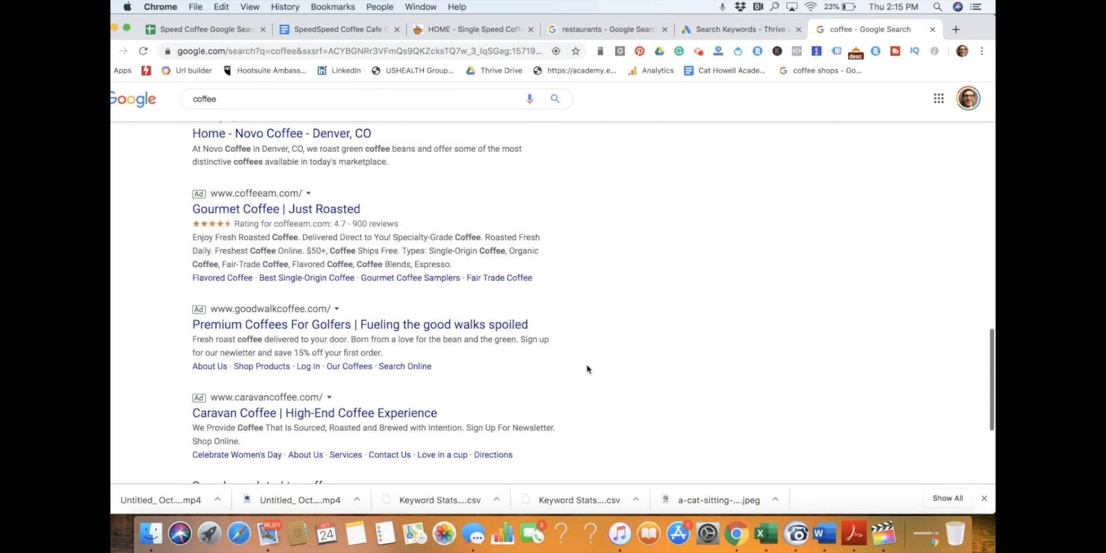
{"action": "scroll", "coordinate": [345, 268], "scroll_direction": "down", "scroll_amount": 1}
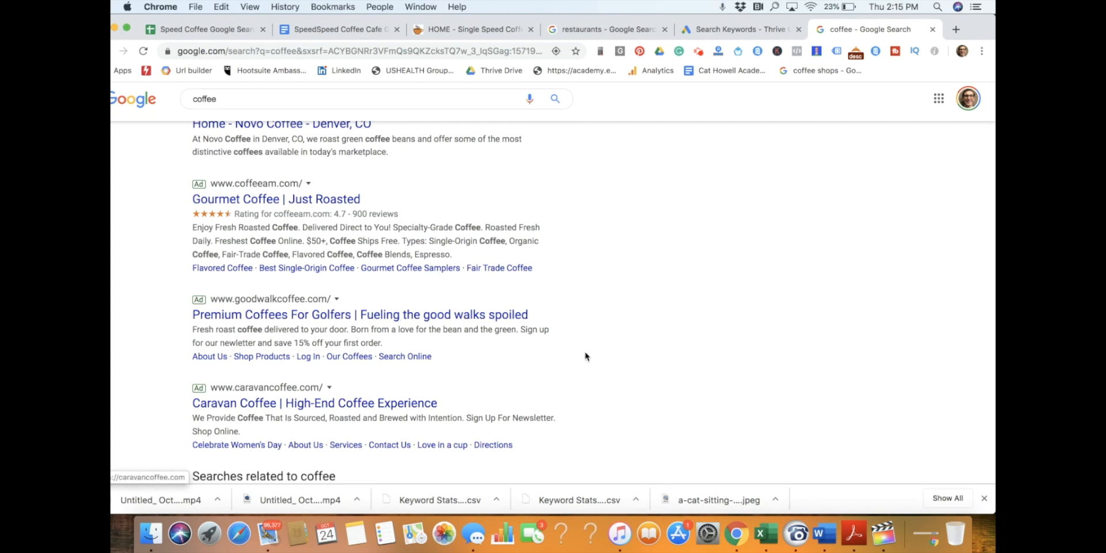
{"action": "key", "text": "super+shift+4"}
{"action": "mouse_move", "coordinate": [185, 171]}
{"action": "left_mouse_down"}
{"action": "mouse_move", "coordinate": [516, 453]}
{"action": "mouse_move", "coordinate": [578, 459]}
{"action": "left_mouse_up"}
- In the keyword analysis document, add a blank line between the competitor ad screenshots and the Google My Business heading
{"action": "left_click", "coordinate": [359, 31]}
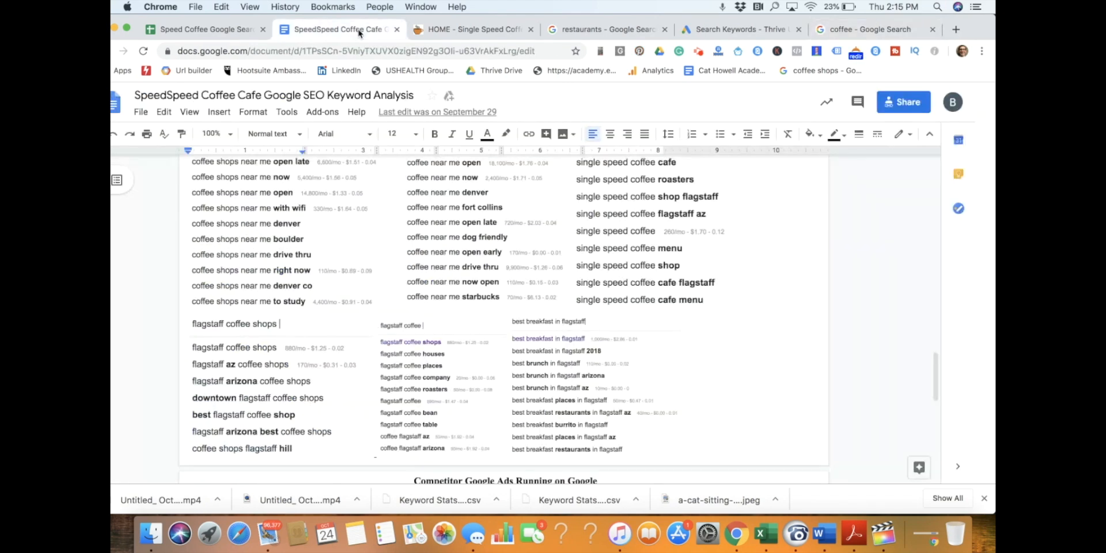
{"action": "scroll", "coordinate": [642, 437], "scroll_direction": "down", "scroll_amount": 10}
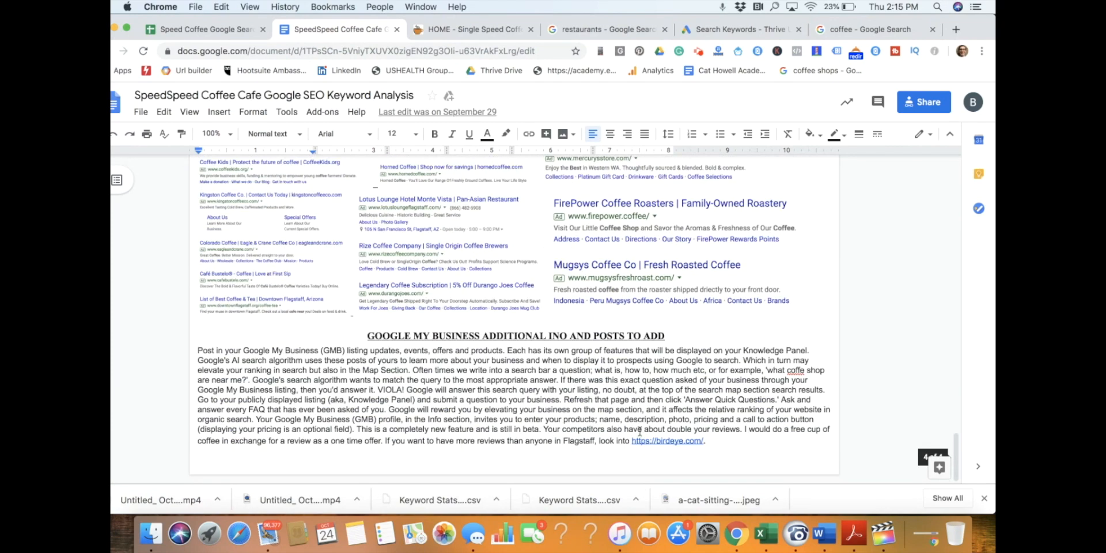
{"action": "scroll", "coordinate": [437, 230], "scroll_direction": "up", "scroll_amount": 5}
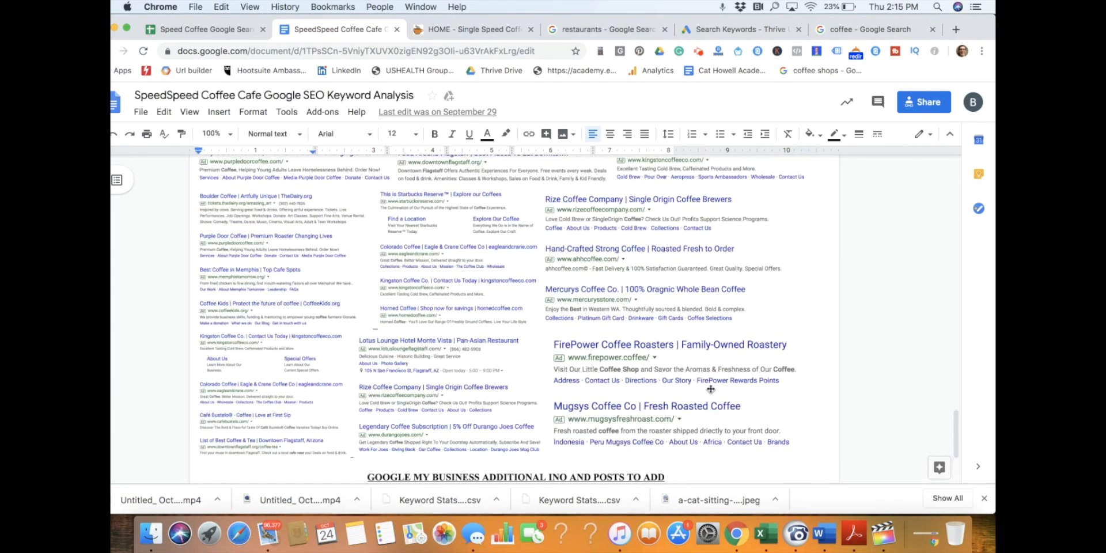
{"action": "scroll", "coordinate": [711, 390], "scroll_direction": "down", "scroll_amount": 4}
{"action": "left_click", "coordinate": [810, 325]}
{"action": "key", "text": "Return"}
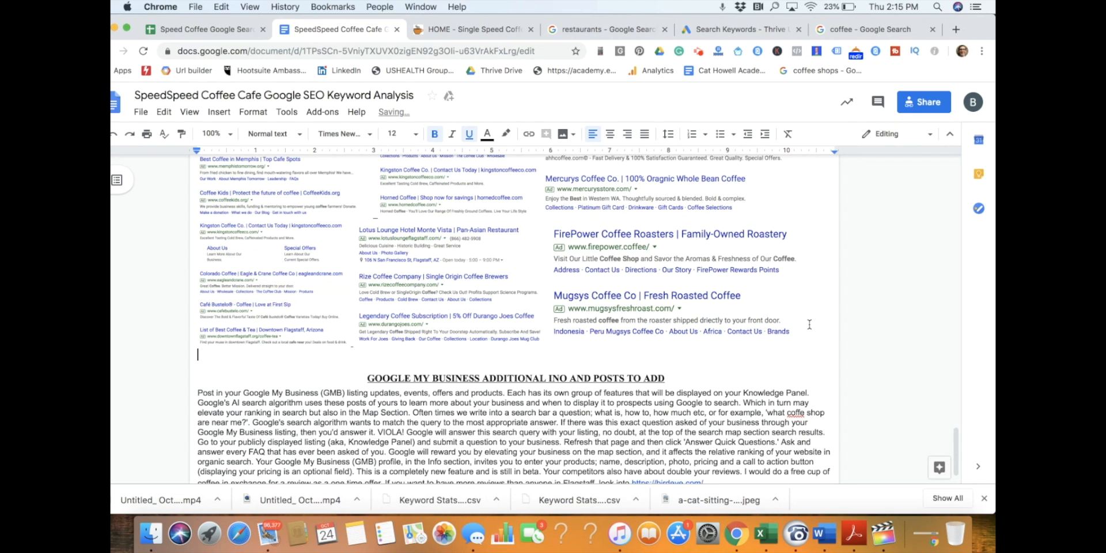
- Insert the 2.15.23 PM ads screenshot from the Desktop on the blank line and shrink it to roughly two thirds of the text width
{"action": "left_click", "coordinate": [212, 117]}
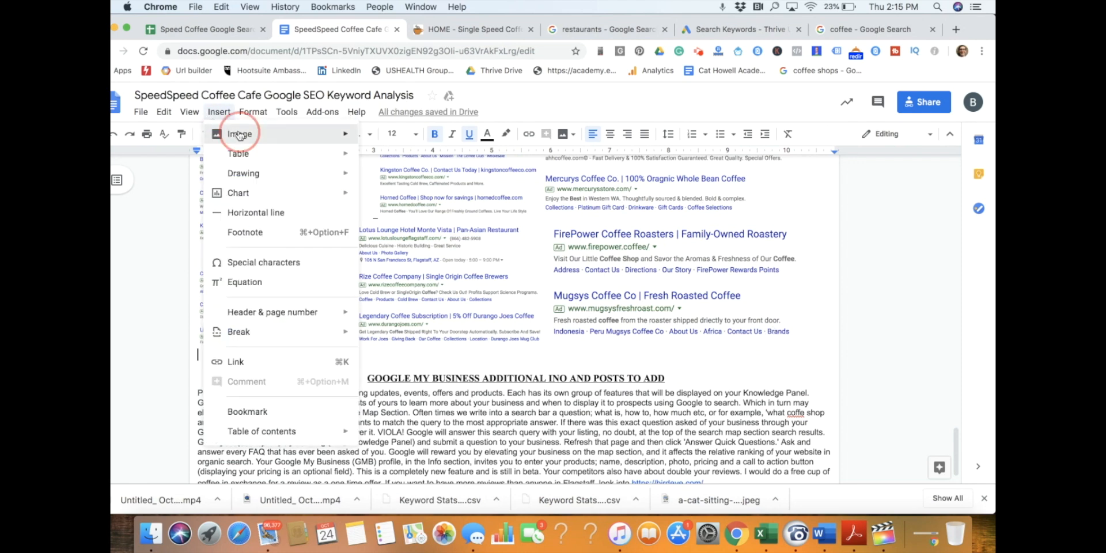
{"action": "mouse_move", "coordinate": [285, 135]}
{"action": "left_click", "coordinate": [402, 139]}
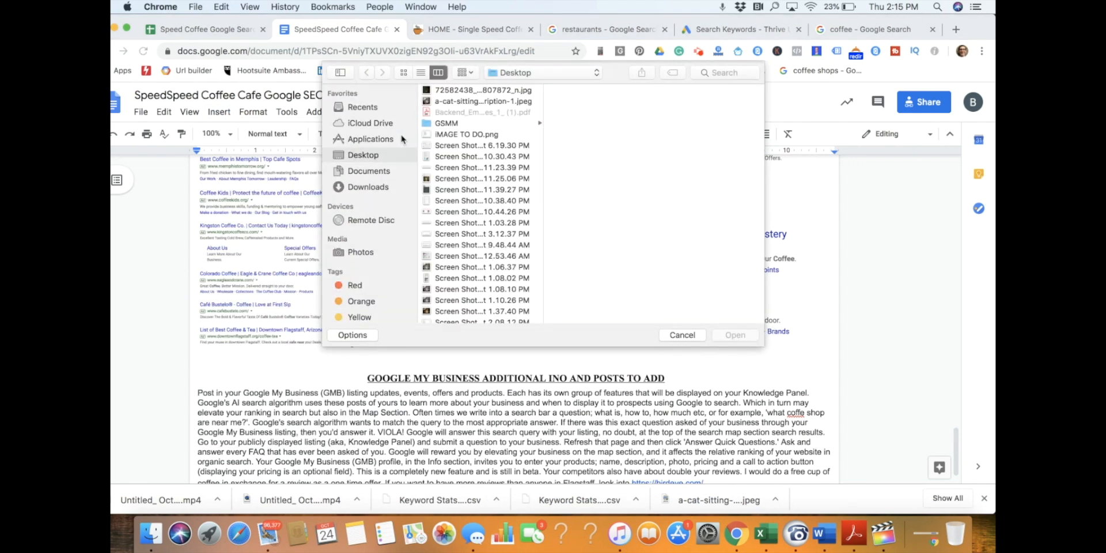
{"action": "scroll", "coordinate": [469, 216], "scroll_direction": "down", "scroll_amount": 5}
{"action": "left_click", "coordinate": [464, 285]}
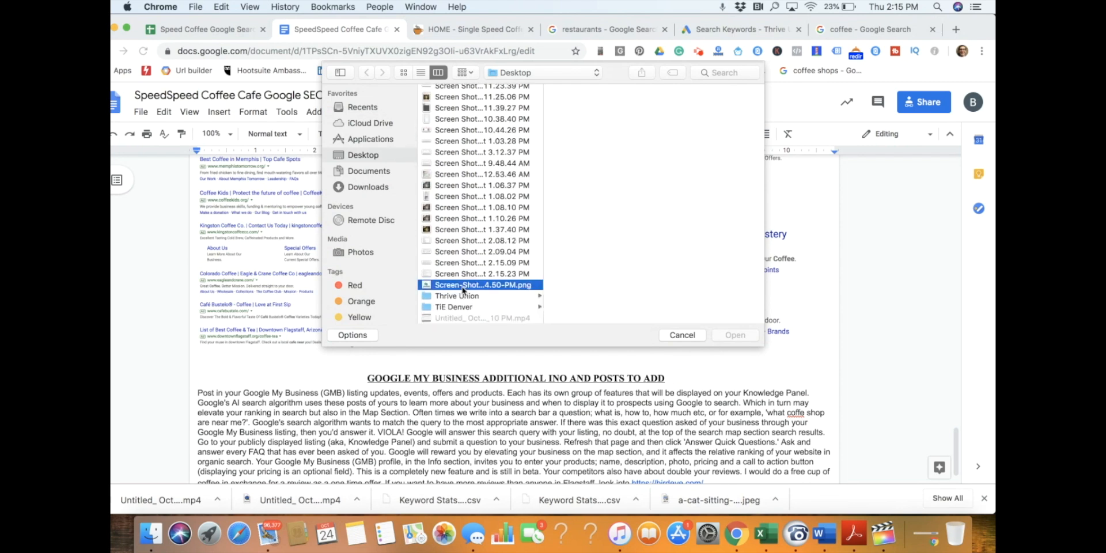
{"action": "left_click", "coordinate": [471, 274]}
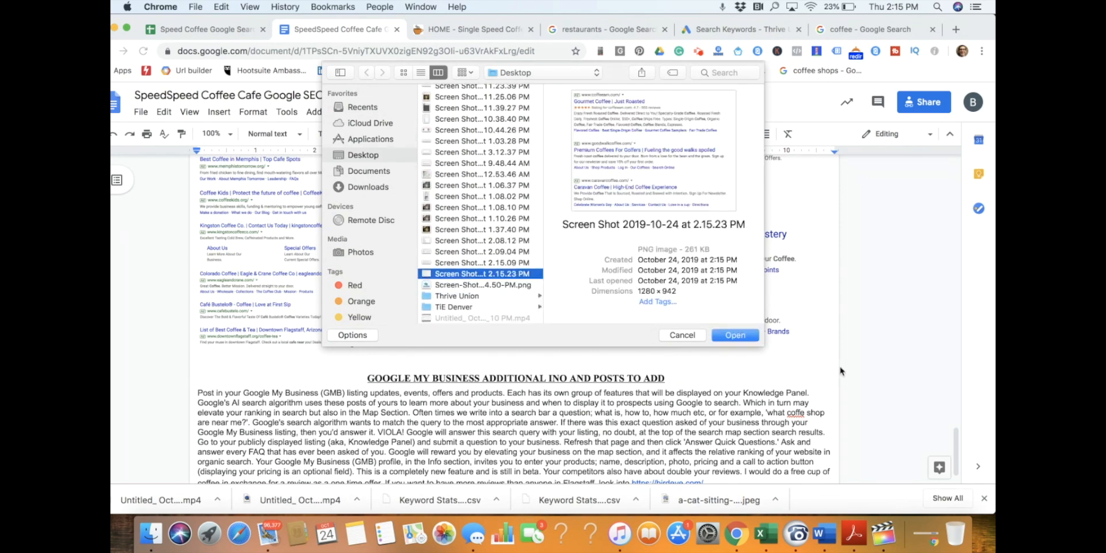
{"action": "left_click", "coordinate": [750, 338]}
{"action": "left_click", "coordinate": [516, 330]}
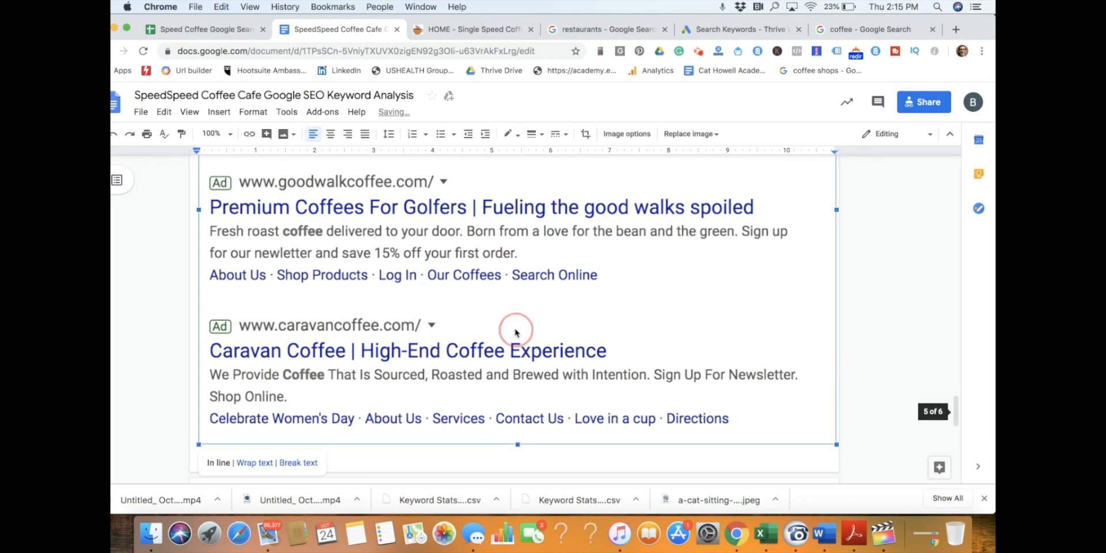
{"action": "left_click_drag", "start_coordinate": [836, 446], "coordinate": [509, 275]}
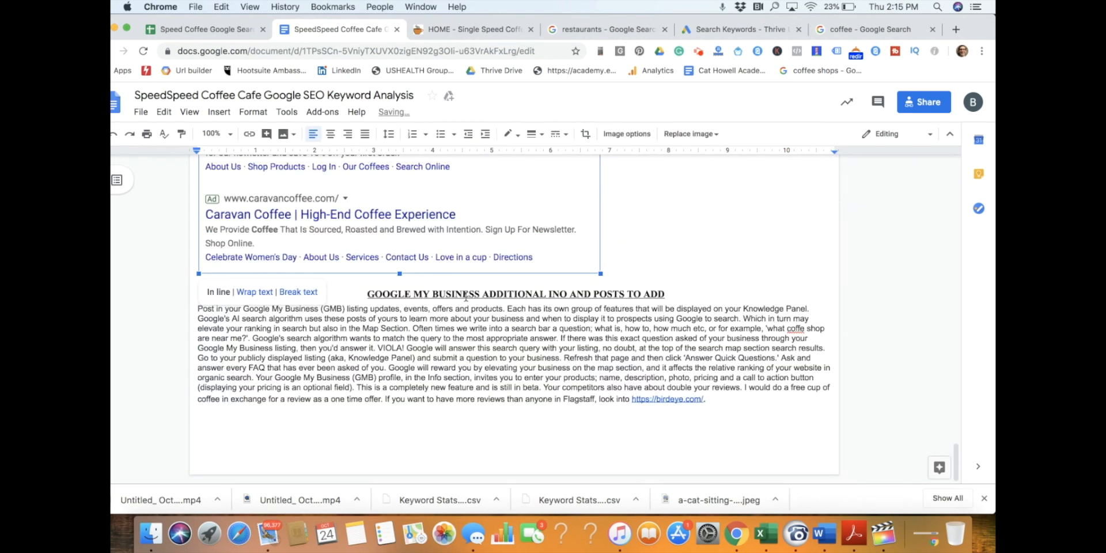
- Search Google for single speed coffee google my business
{"action": "left_click", "coordinate": [869, 29]}
{"action": "left_click", "coordinate": [296, 102]}
{"action": "double_click", "coordinate": [303, 99]}
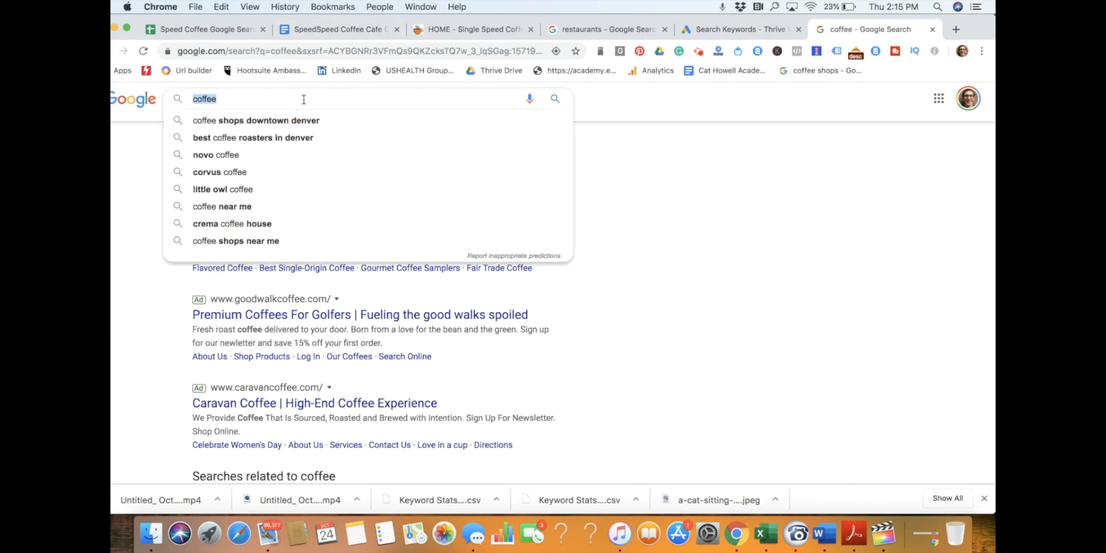
{"action": "type", "text": "Single speed"}
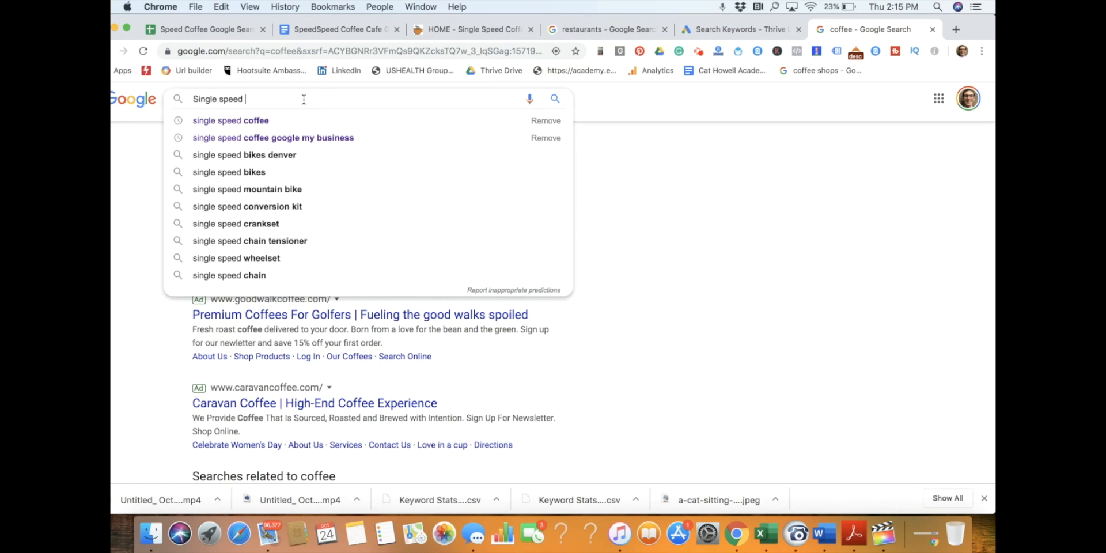
{"action": "left_click", "coordinate": [276, 139]}
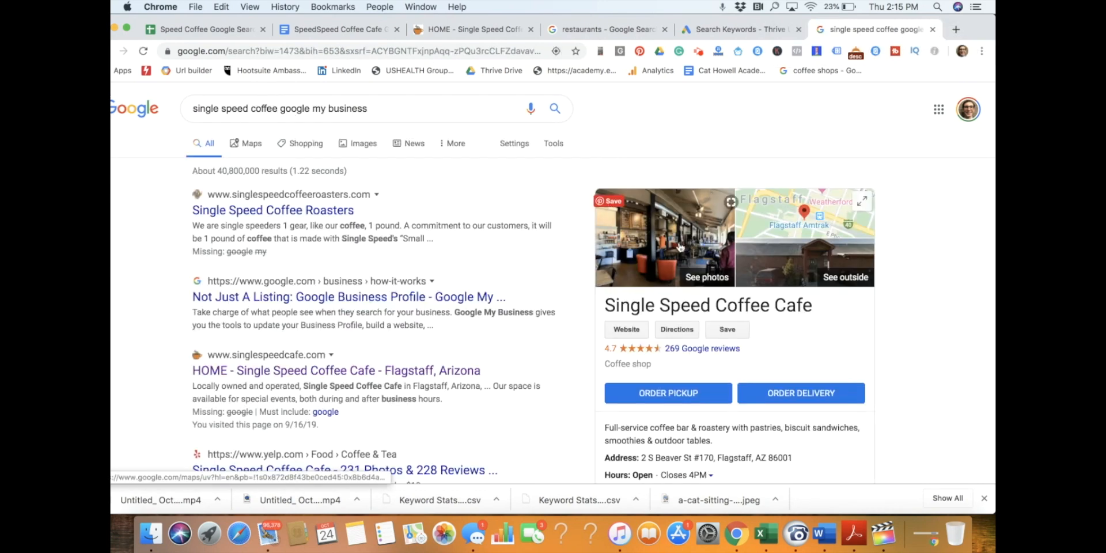
- Examine the Single Speed Coffee Cafe business listing, including its events, questions, popular times, reviews, updates and similar businesses
{"action": "scroll", "coordinate": [635, 262], "scroll_direction": "down", "scroll_amount": 3}
{"action": "scroll", "coordinate": [635, 262], "scroll_direction": "down", "scroll_amount": 10}
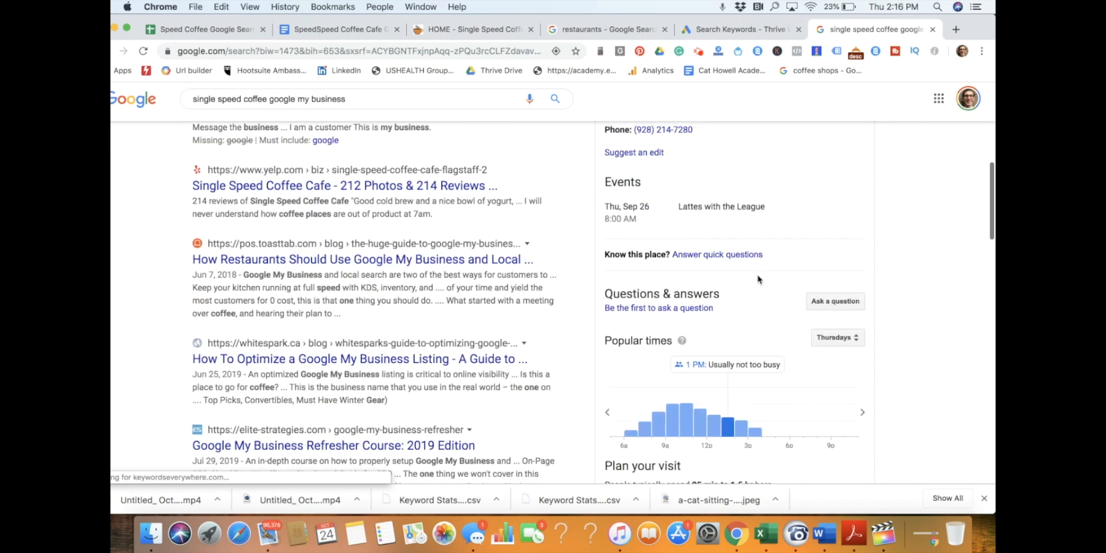
{"action": "scroll", "coordinate": [758, 278], "scroll_direction": "down", "scroll_amount": 3}
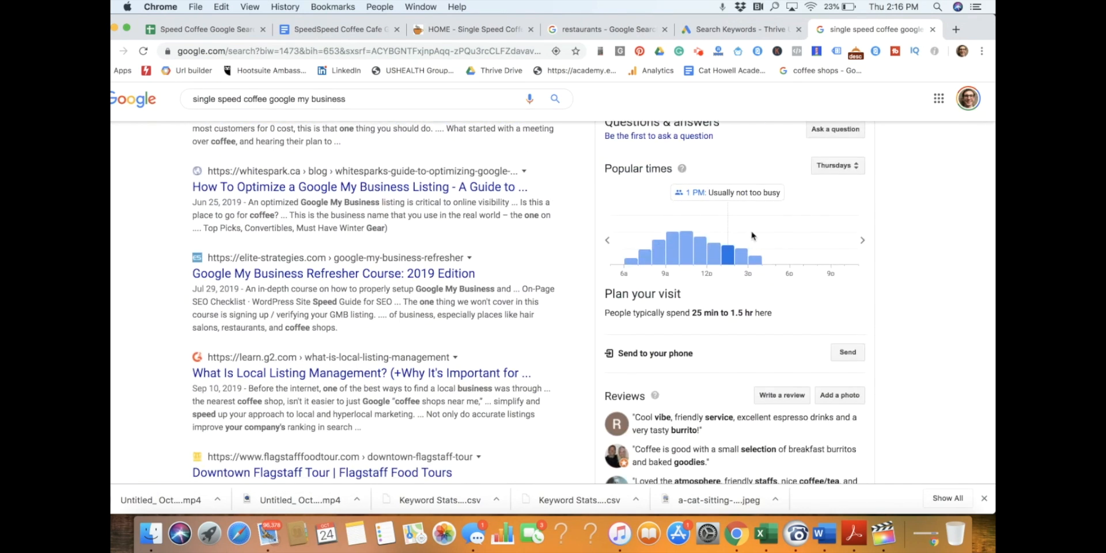
{"action": "scroll", "coordinate": [752, 235], "scroll_direction": "up", "scroll_amount": 2}
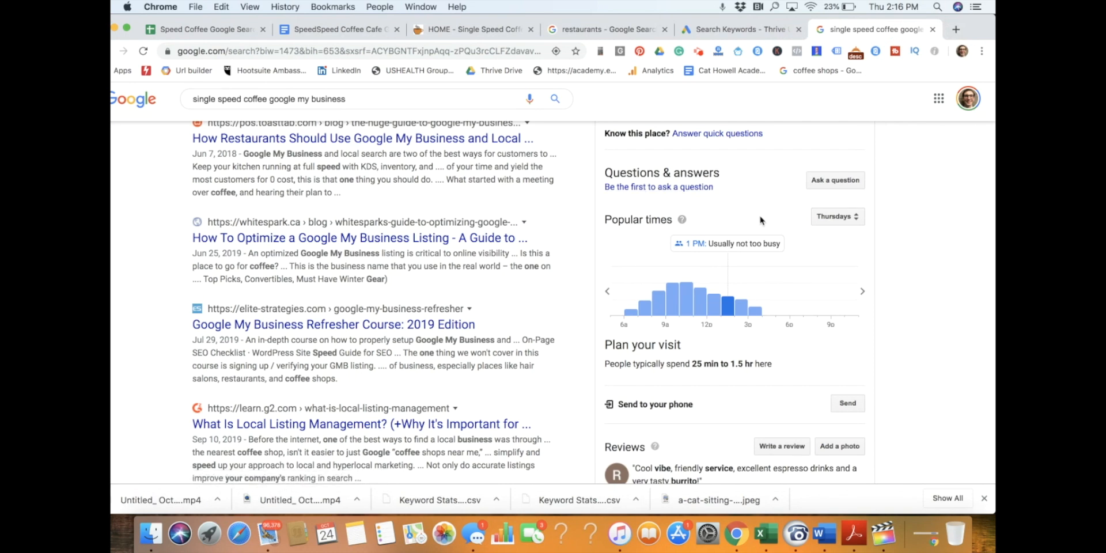
{"action": "scroll", "coordinate": [760, 223], "scroll_direction": "down", "scroll_amount": 3}
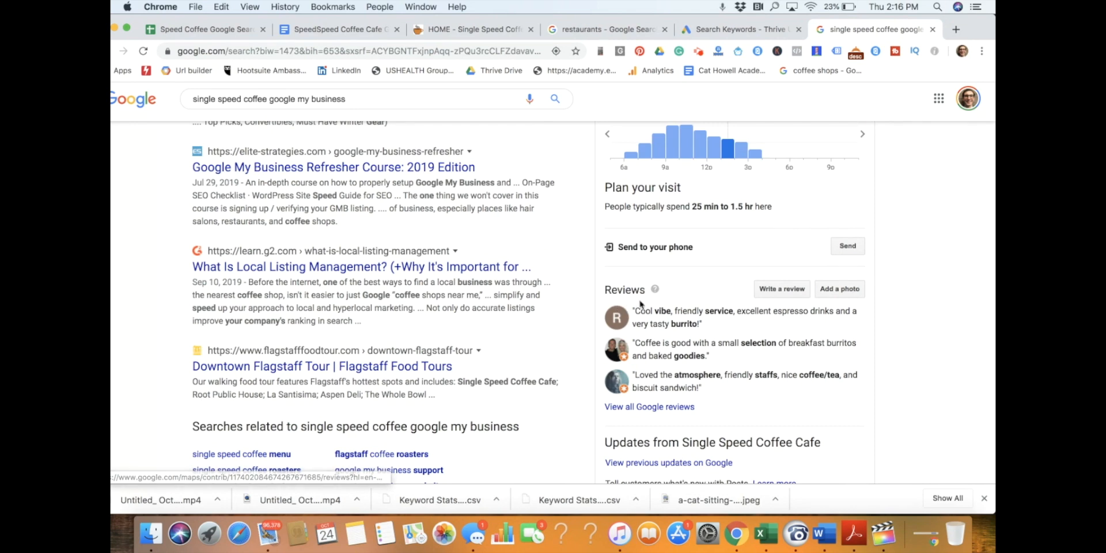
{"action": "scroll", "coordinate": [774, 383], "scroll_direction": "down", "scroll_amount": 4}
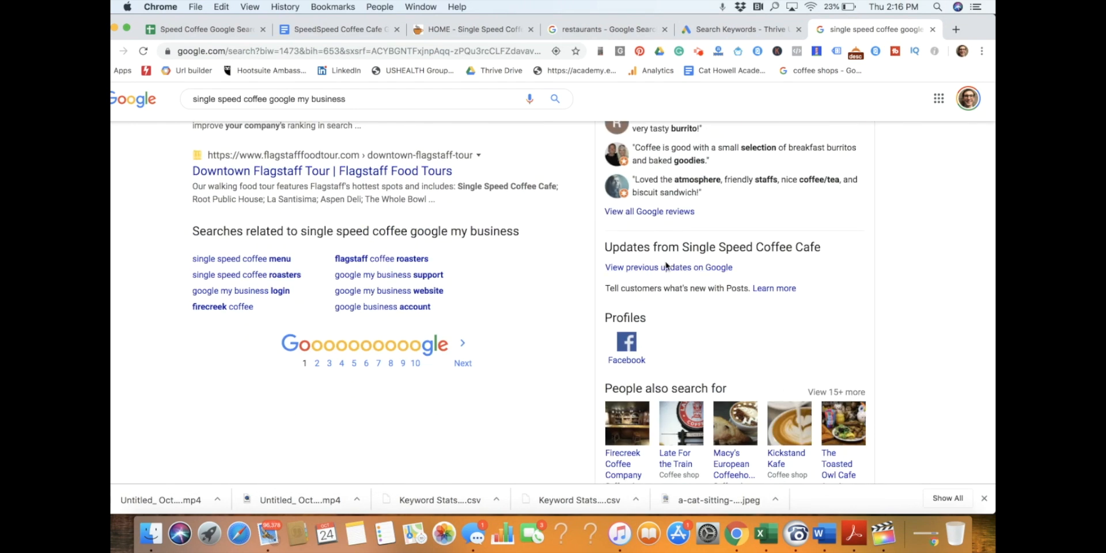
{"action": "scroll", "coordinate": [739, 324], "scroll_direction": "down", "scroll_amount": 3}
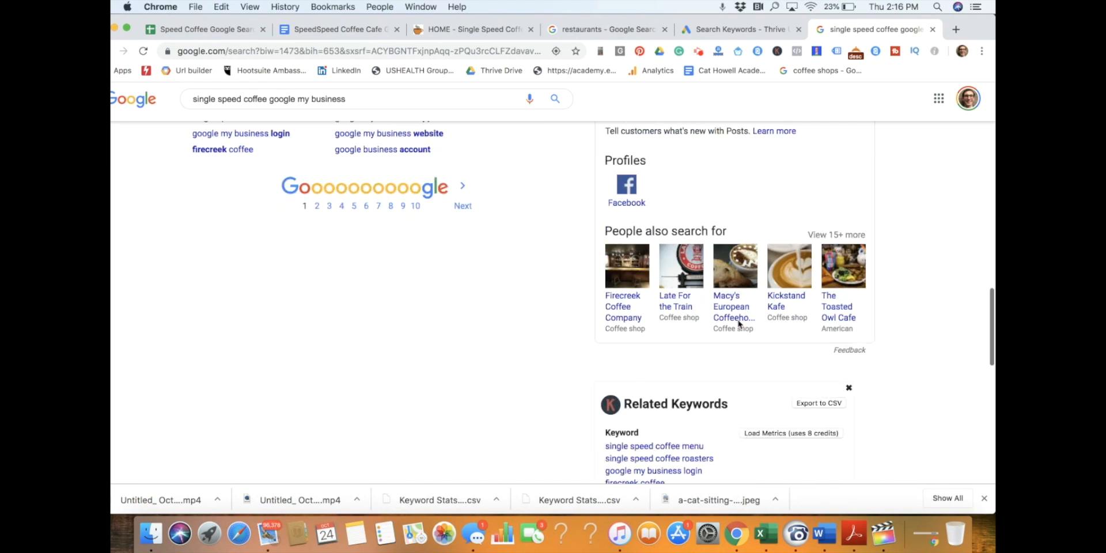
{"action": "scroll", "coordinate": [739, 322], "scroll_direction": "up", "scroll_amount": 10}
{"action": "scroll", "coordinate": [739, 326], "scroll_direction": "up", "scroll_amount": 4}
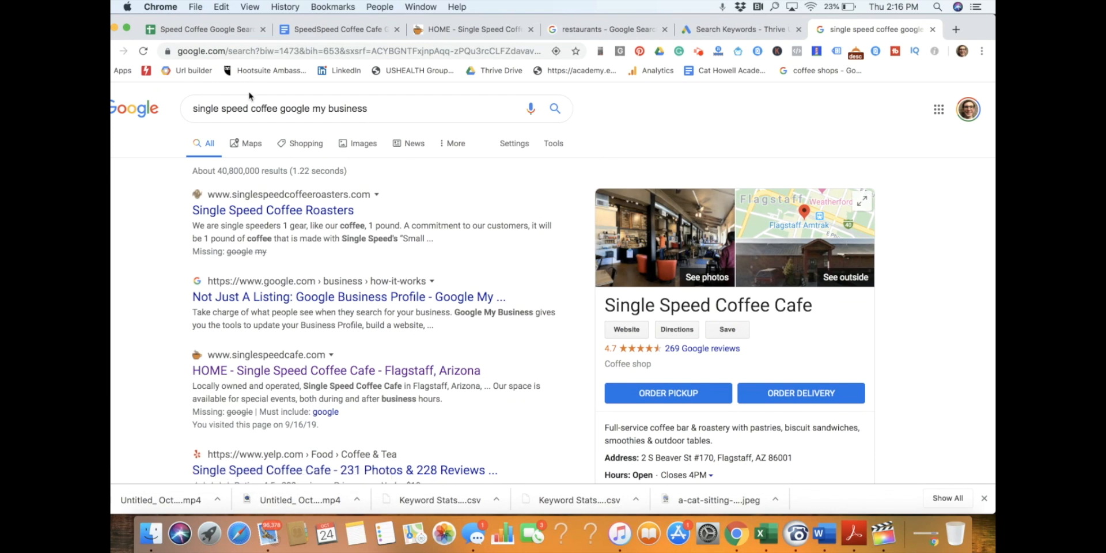
- Open the Keyword Planner in the Google Ads account
{"action": "left_click", "coordinate": [225, 35]}
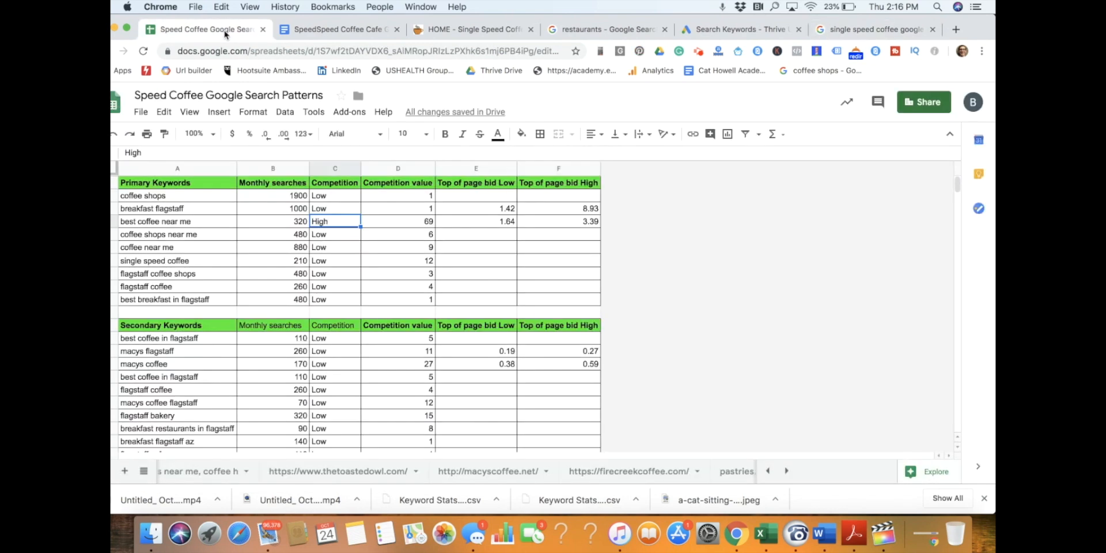
{"action": "left_click", "coordinate": [743, 29]}
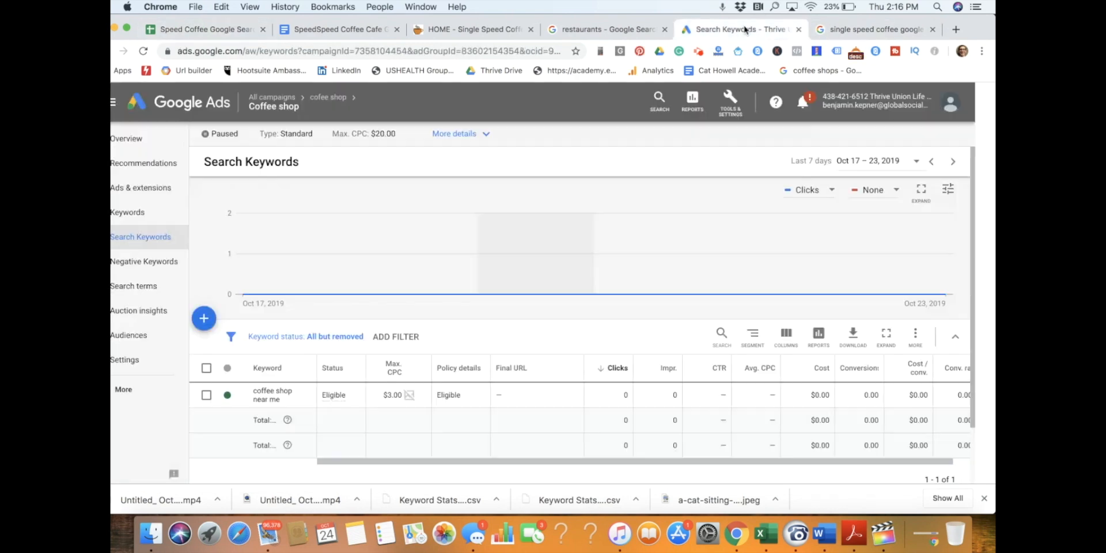
{"action": "left_click", "coordinate": [750, 101]}
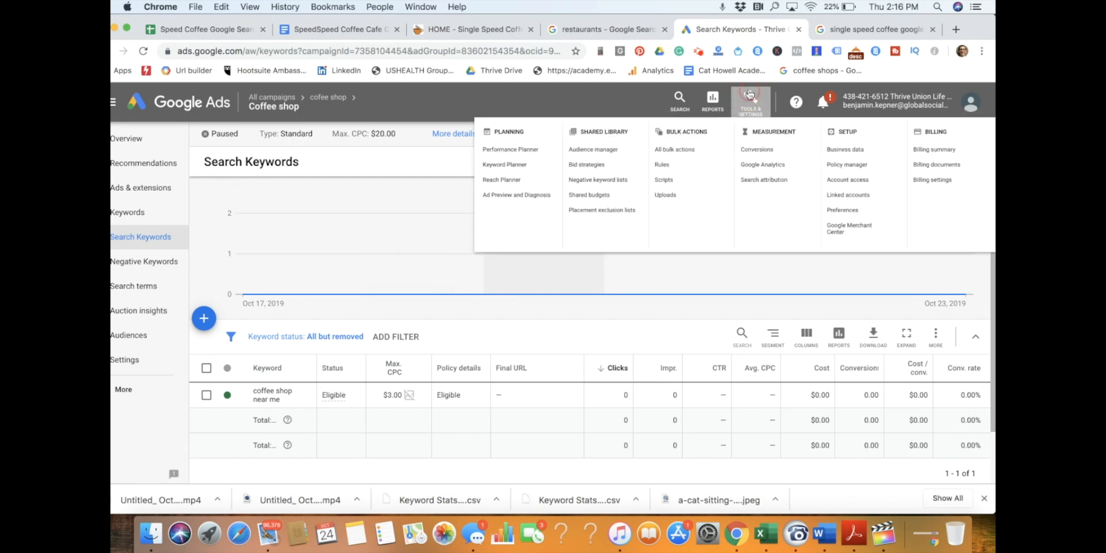
{"action": "left_click", "coordinate": [282, 188]}
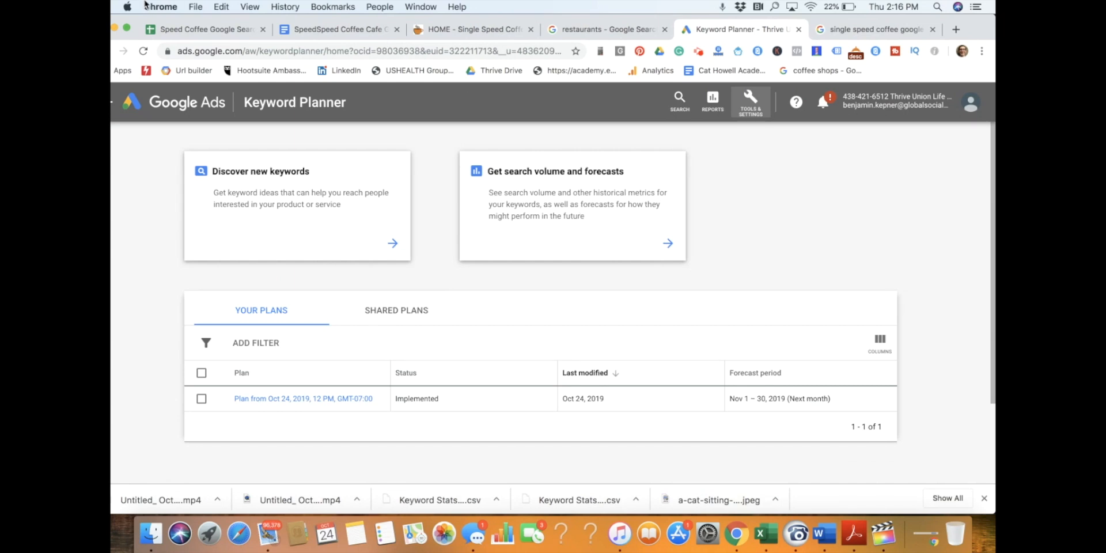
- In the Speed Coffee Google Search Patterns spreadsheet, view the thetoastedowl.com keyword sheet and return to the BK Recs sheet
{"action": "left_click", "coordinate": [176, 32]}
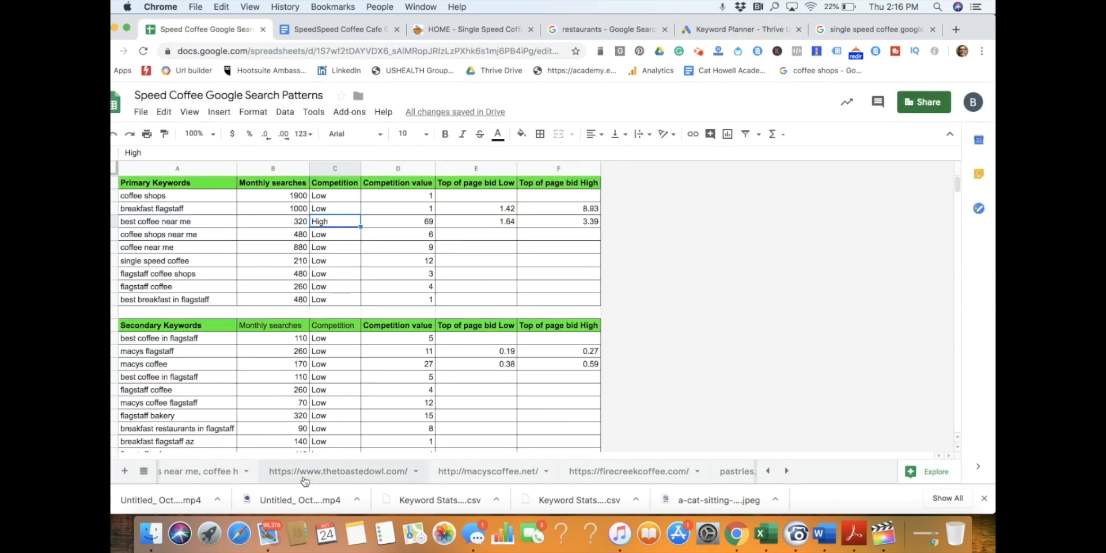
{"action": "left_click", "coordinate": [394, 472]}
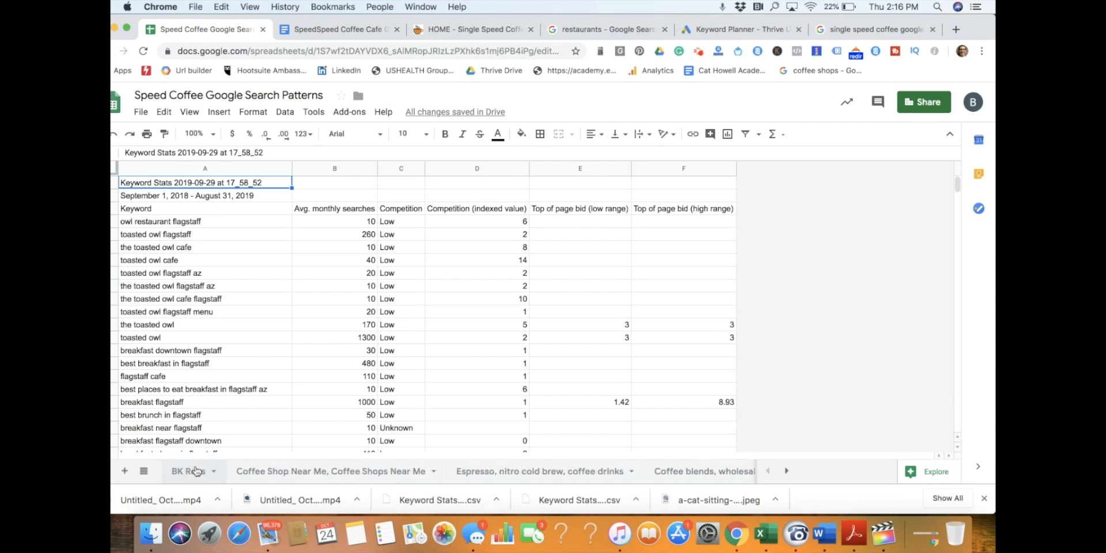
{"action": "left_click", "coordinate": [196, 471]}
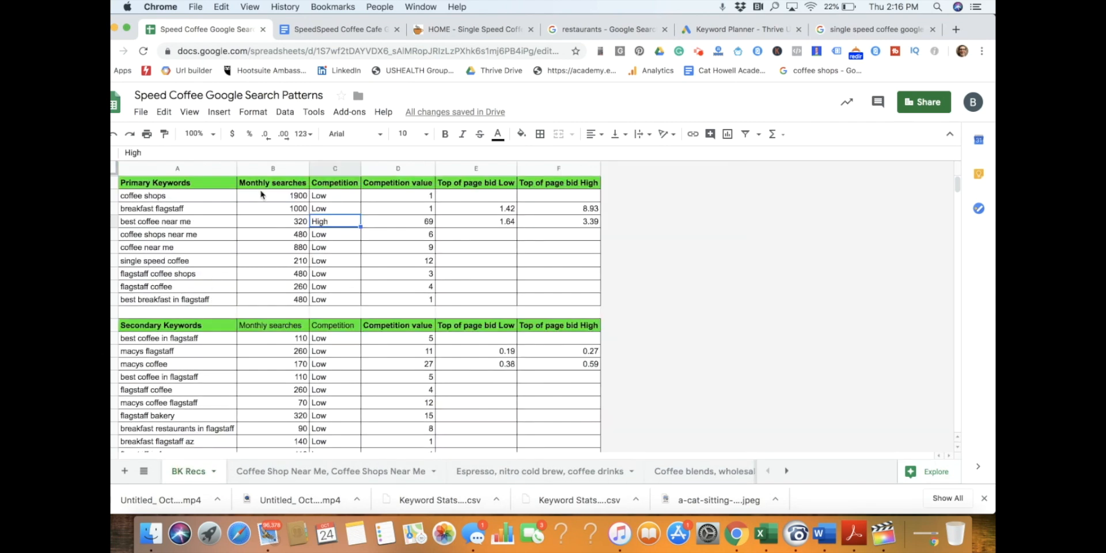
- Review the keyword analysis document's related searches, autofill searches, competitor ads and opening insights, and bring up the Single Speed Coffee Cafe home page
{"action": "left_click", "coordinate": [346, 30]}
{"action": "scroll", "coordinate": [486, 248], "scroll_direction": "up", "scroll_amount": 20}
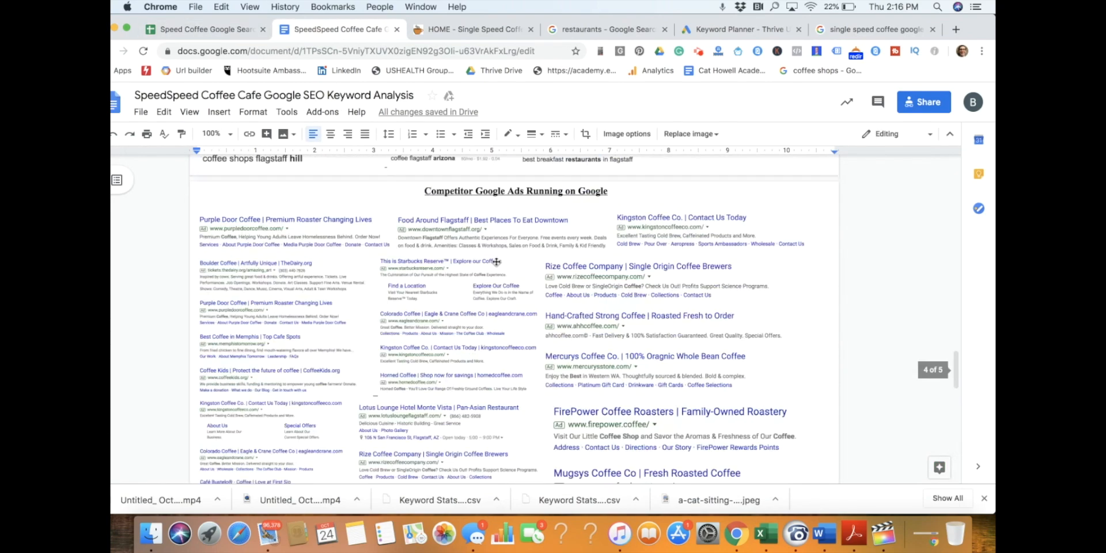
{"action": "scroll", "coordinate": [531, 369], "scroll_direction": "down", "scroll_amount": 8}
{"action": "scroll", "coordinate": [531, 368], "scroll_direction": "down", "scroll_amount": 3}
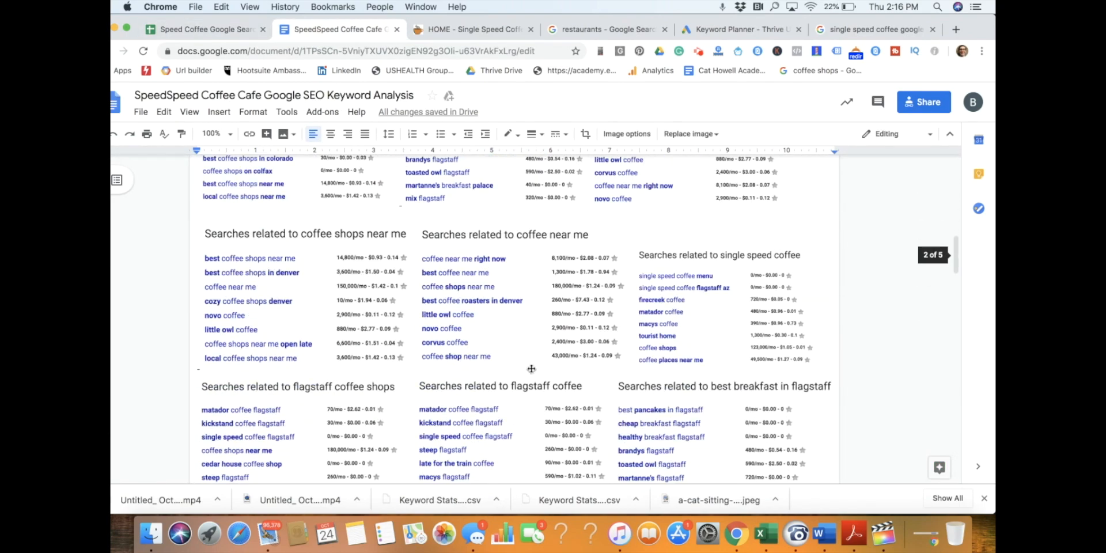
{"action": "scroll", "coordinate": [530, 366], "scroll_direction": "up", "scroll_amount": 5}
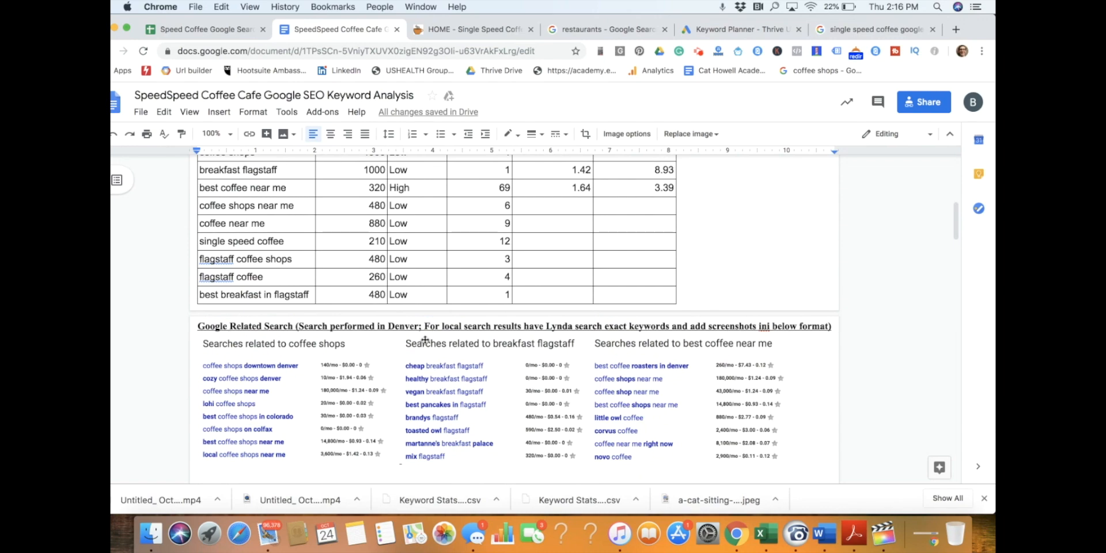
{"action": "scroll", "coordinate": [506, 351], "scroll_direction": "down", "scroll_amount": 10}
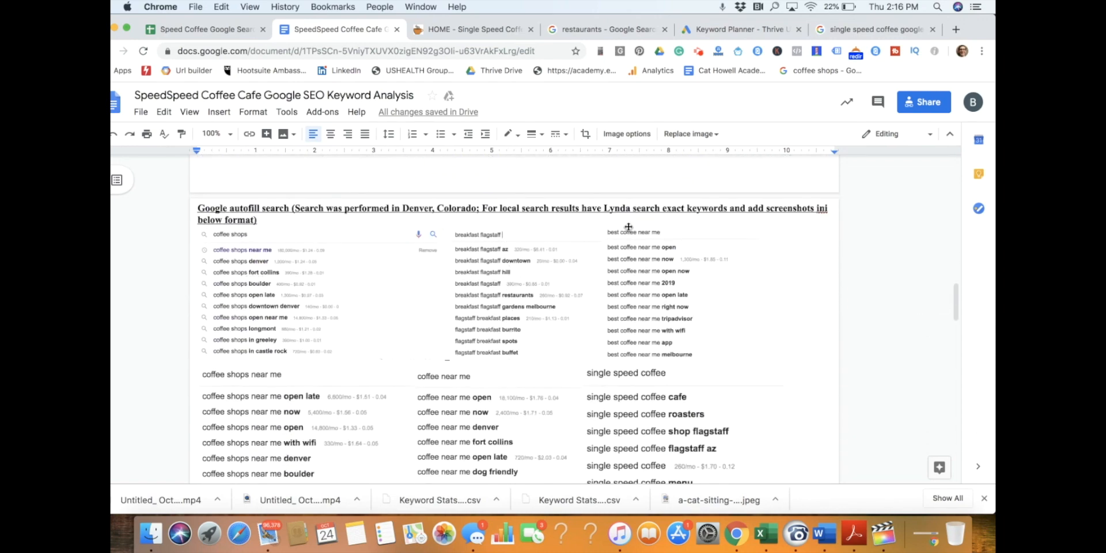
{"action": "scroll", "coordinate": [630, 232], "scroll_direction": "down", "scroll_amount": 10}
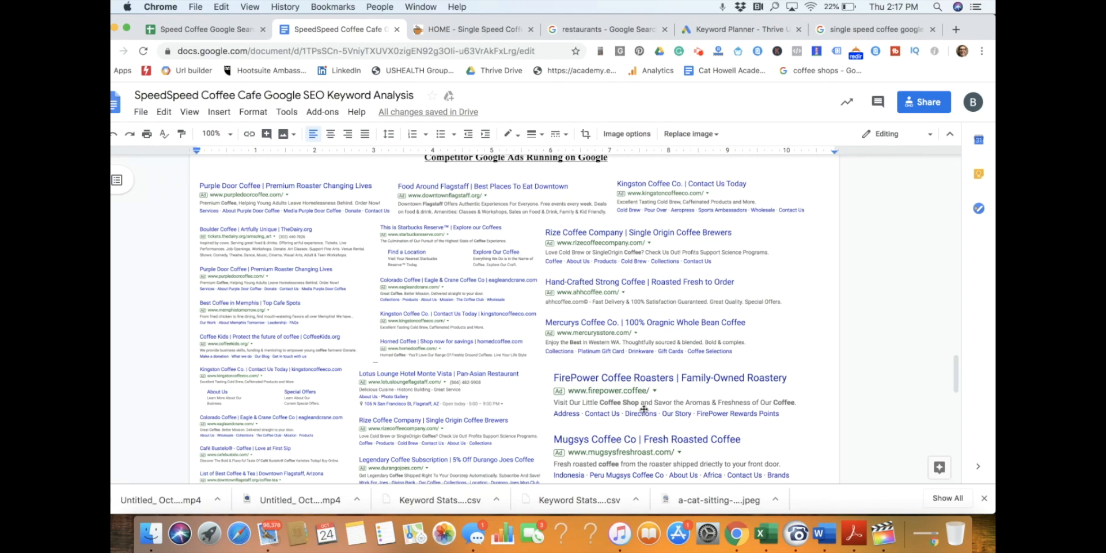
{"action": "scroll", "coordinate": [537, 330], "scroll_direction": "up", "scroll_amount": 20}
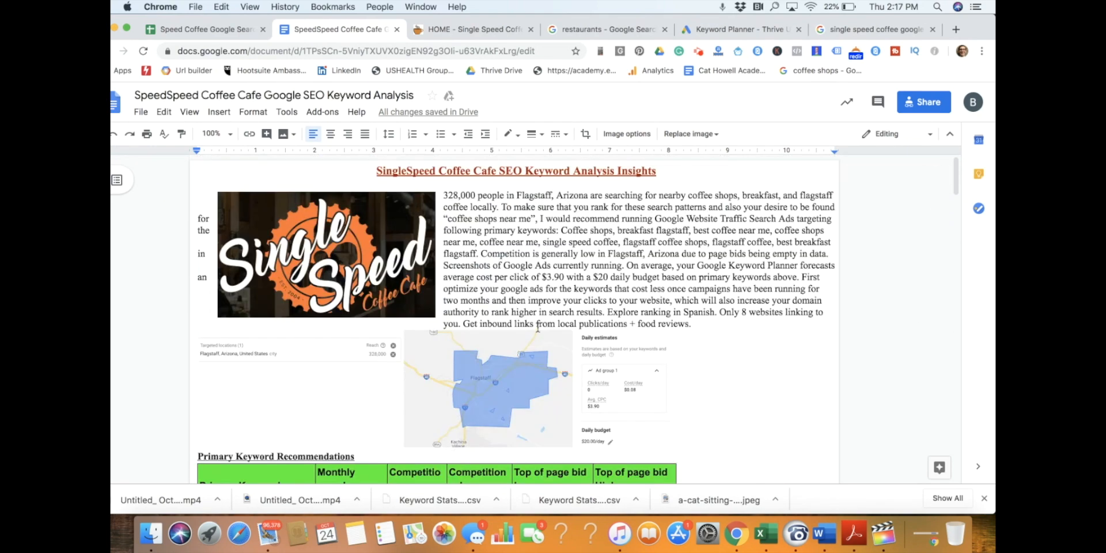
{"action": "left_click", "coordinate": [483, 33]}
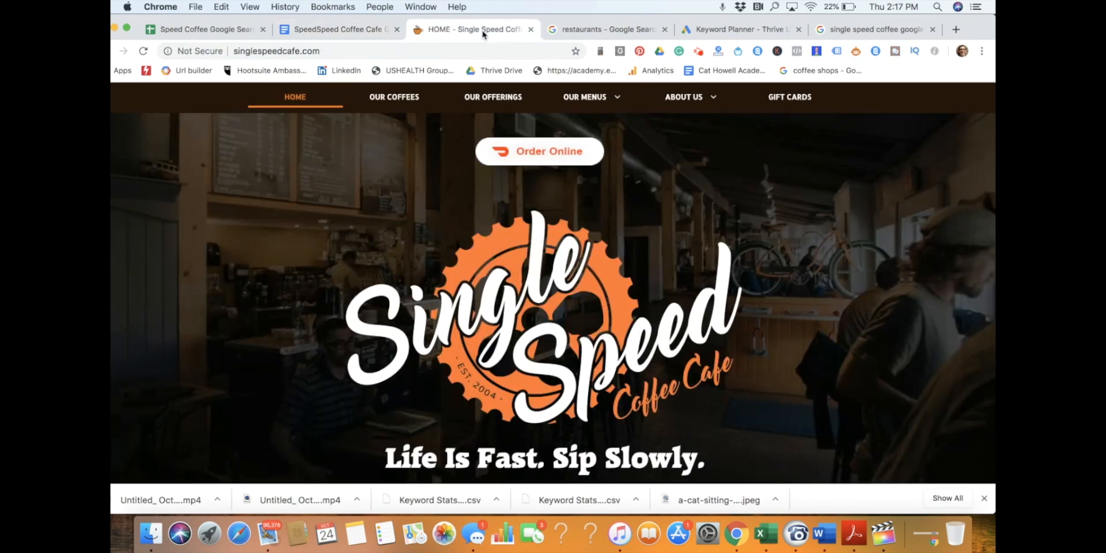